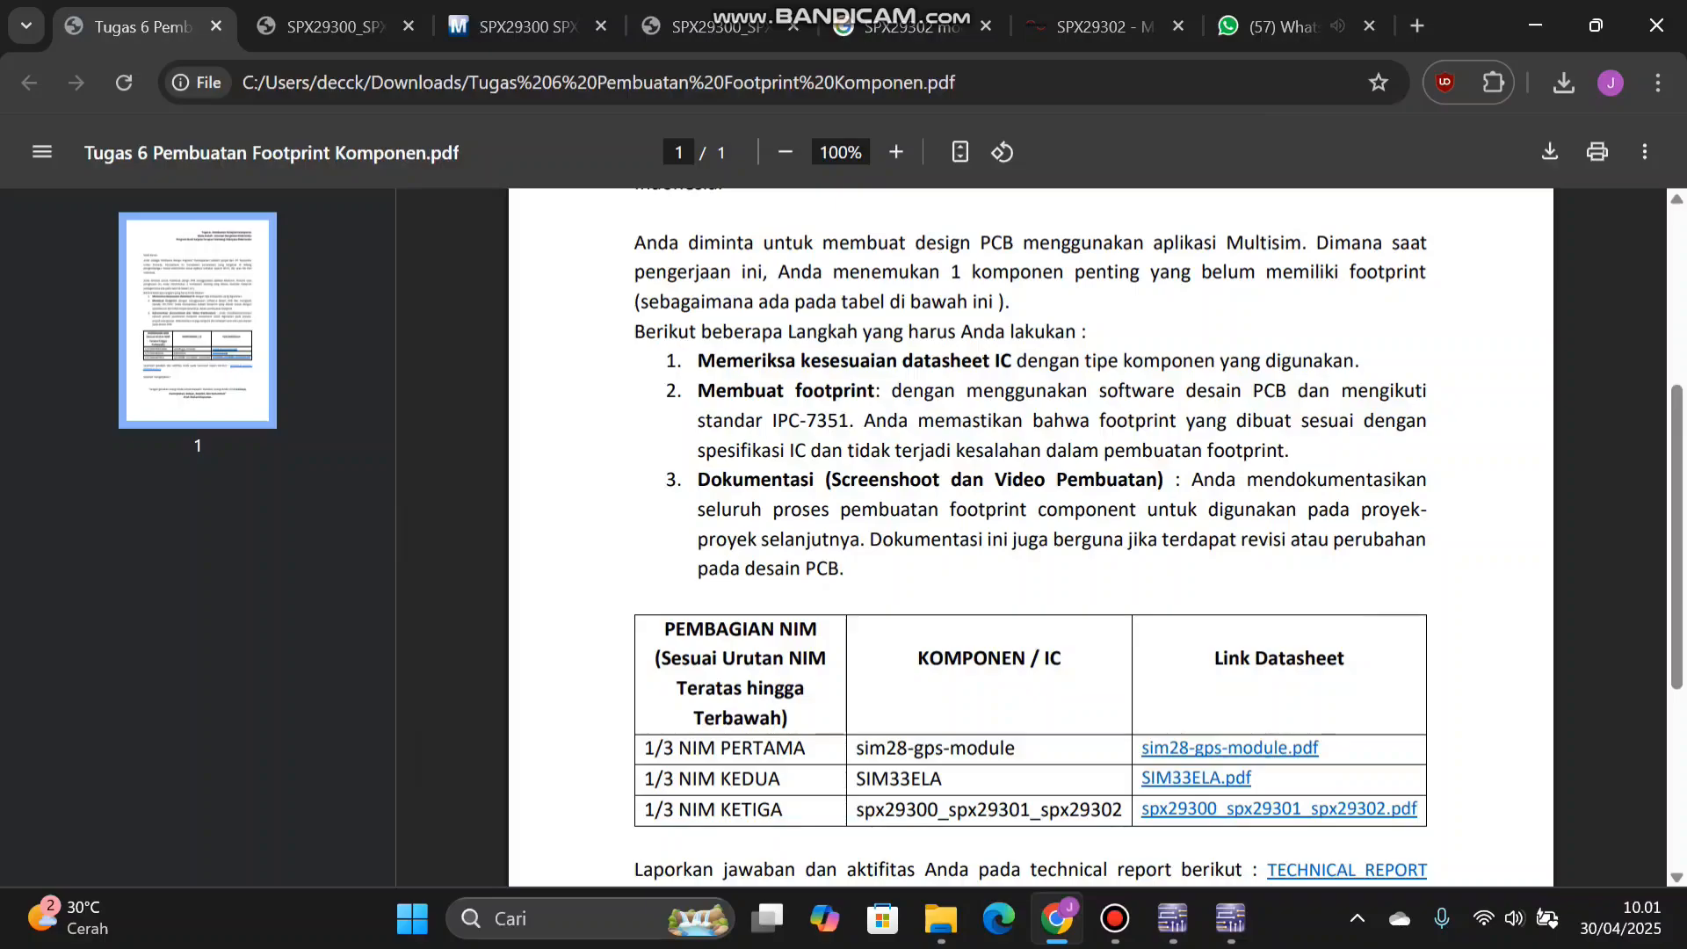
- Read the footprint assignment in the PDF, examining its component table and the spx29300_spx29301_spx29302 entry
{"action": "scroll", "coordinate": [1031, 538], "scroll_direction": "down", "scroll_amount": 4}
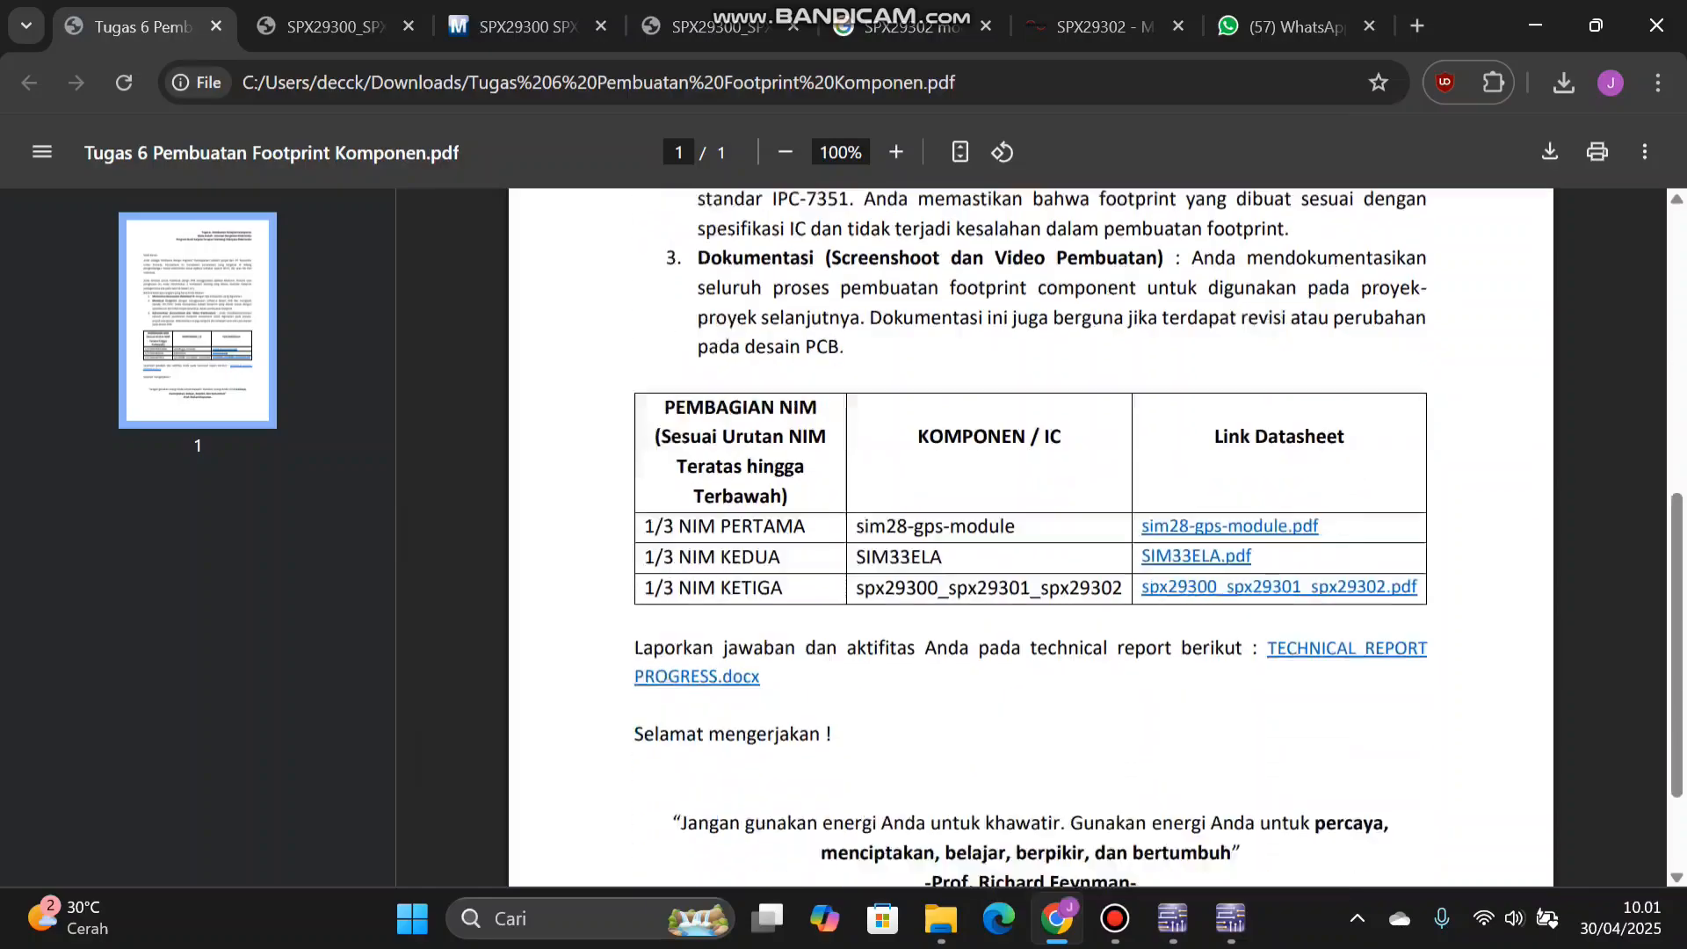
{"action": "scroll", "coordinate": [1031, 538], "scroll_direction": "up", "scroll_amount": 4}
{"action": "scroll", "coordinate": [1031, 538], "scroll_direction": "down", "scroll_amount": 4}
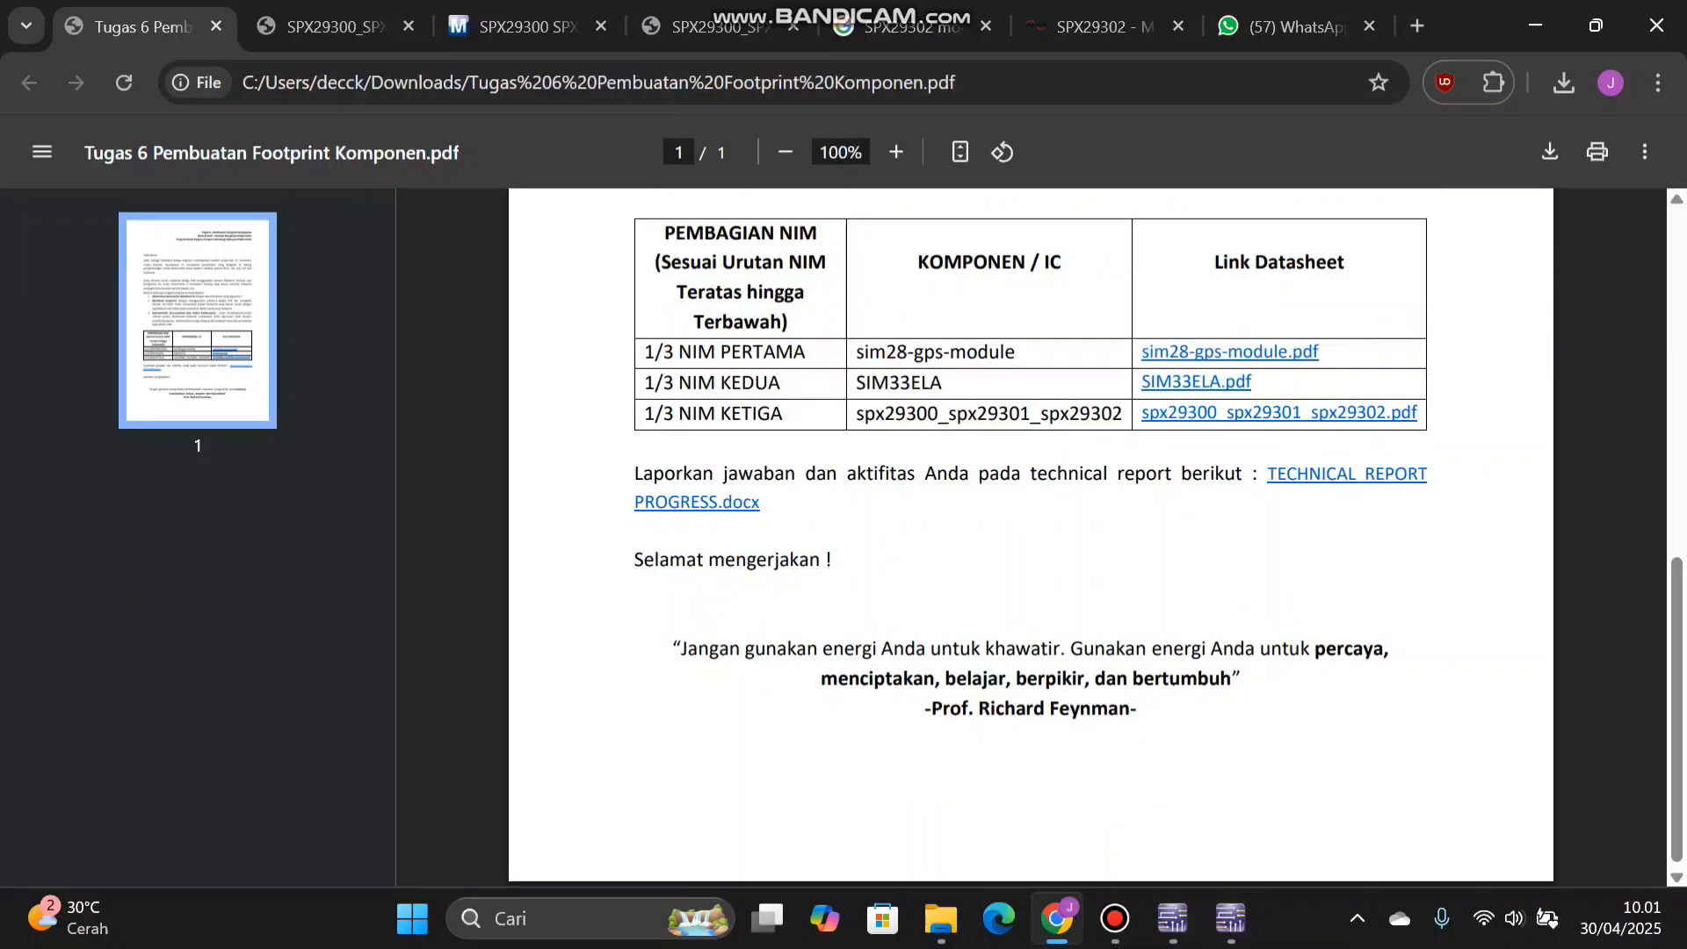
{"action": "left_click_drag", "start_coordinate": [644, 414], "coordinate": [785, 414]}
{"action": "left_click", "coordinate": [784, 414]}
{"action": "left_click_drag", "start_coordinate": [950, 414], "coordinate": [1123, 414]}
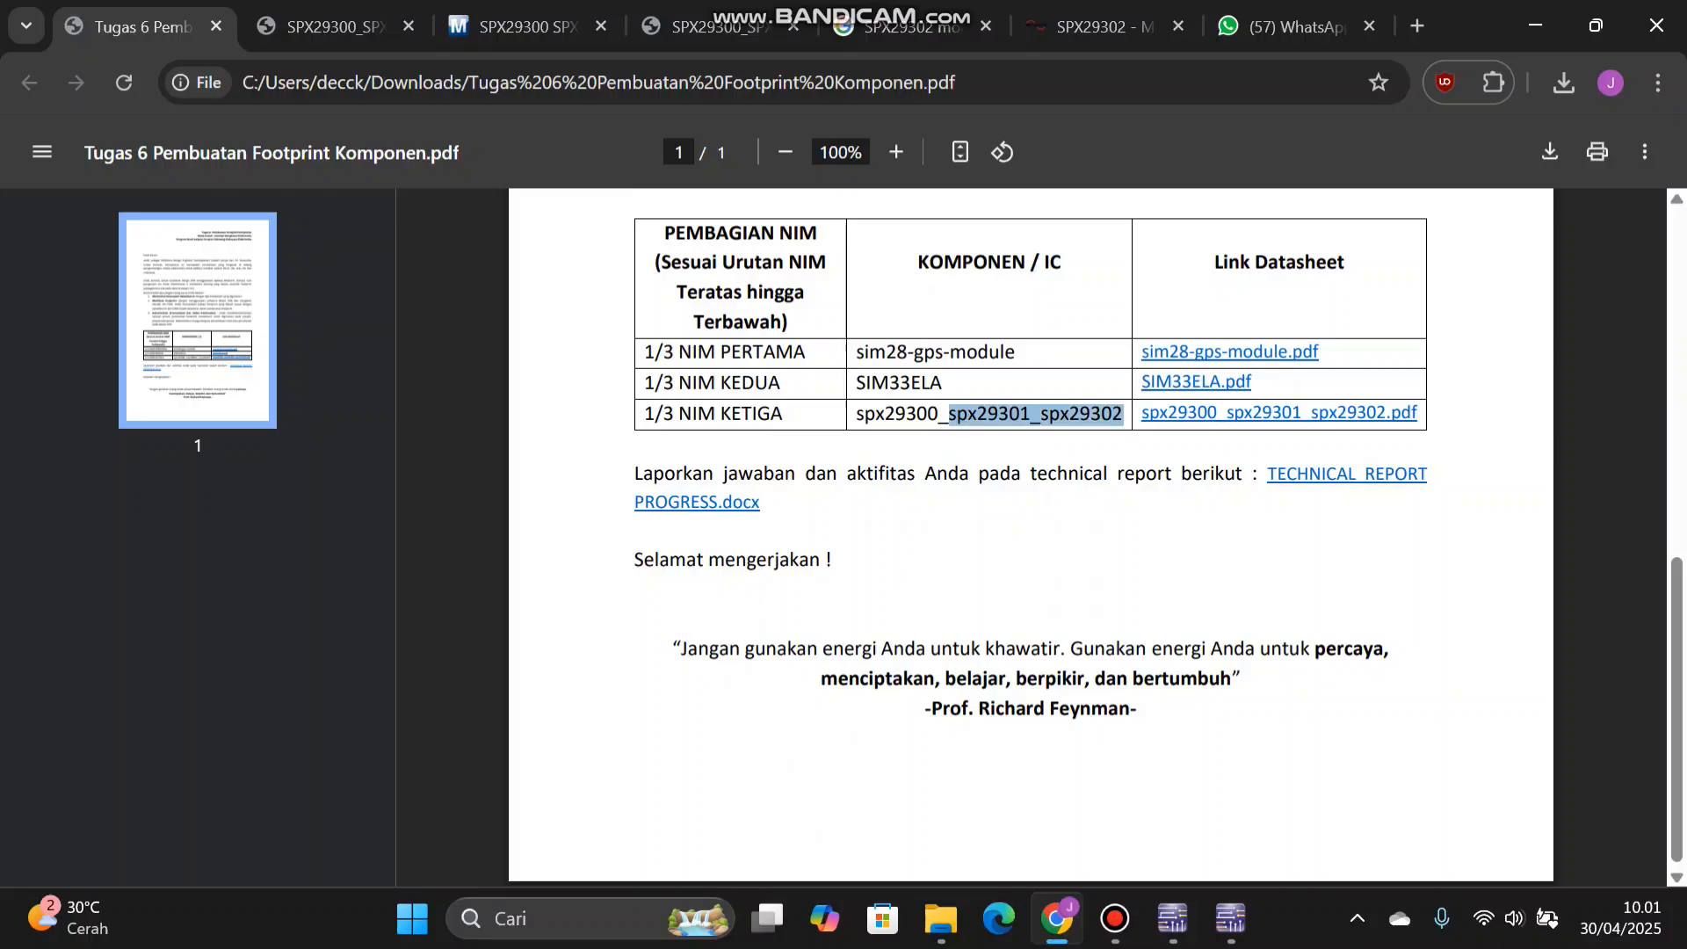
{"action": "left_click_drag", "start_coordinate": [938, 415], "coordinate": [1123, 414]}
{"action": "double_click", "coordinate": [958, 415]}
{"action": "left_click", "coordinate": [958, 415]}
{"action": "left_click_drag", "start_coordinate": [939, 415], "coordinate": [929, 415]}
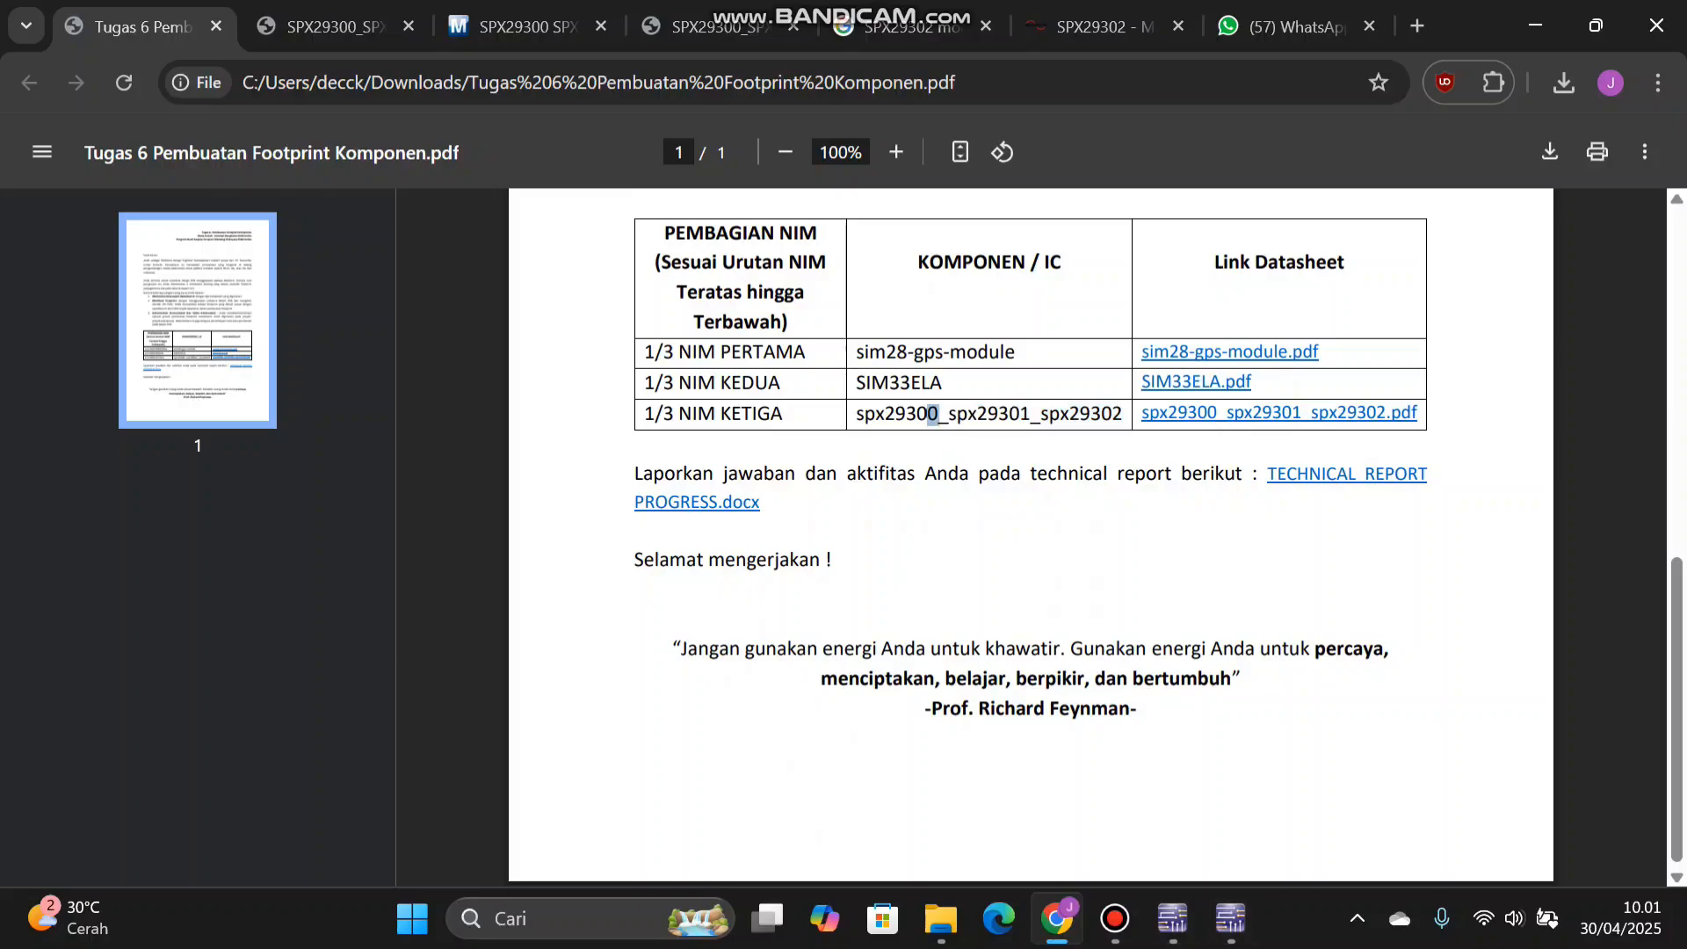
- Switch to Ultiboard and create a new PCB design project named SPX29301-2
{"action": "left_click", "coordinate": [1230, 918]}
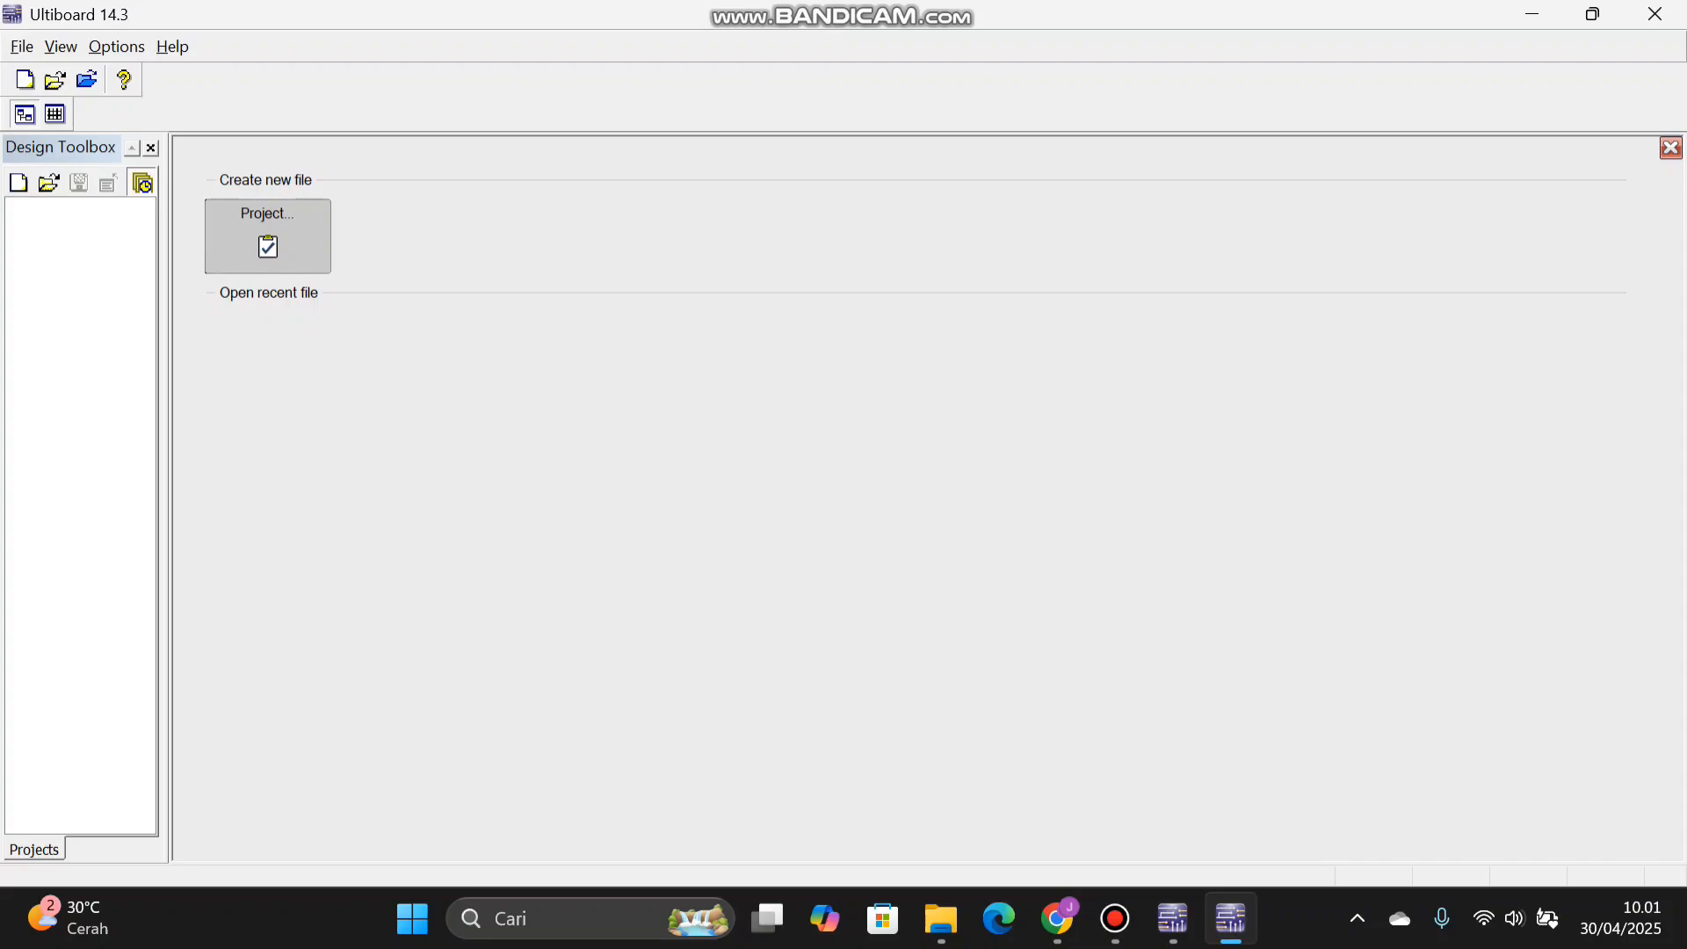
{"action": "left_click", "coordinate": [22, 46]}
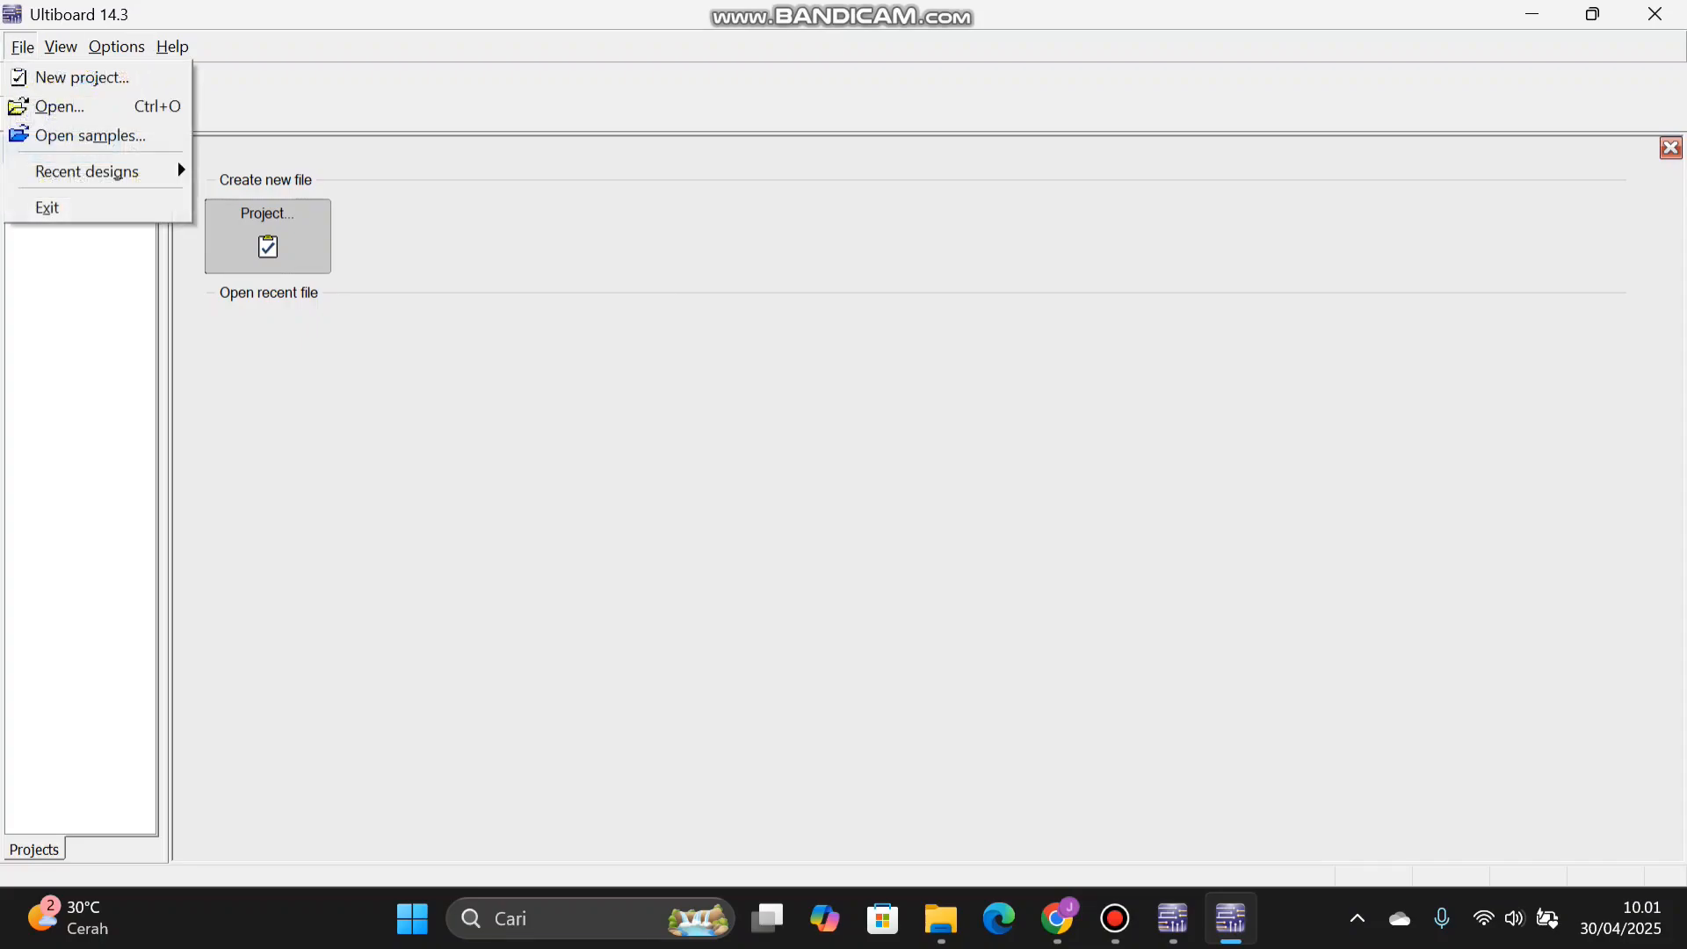
{"action": "key", "text": "Return"}
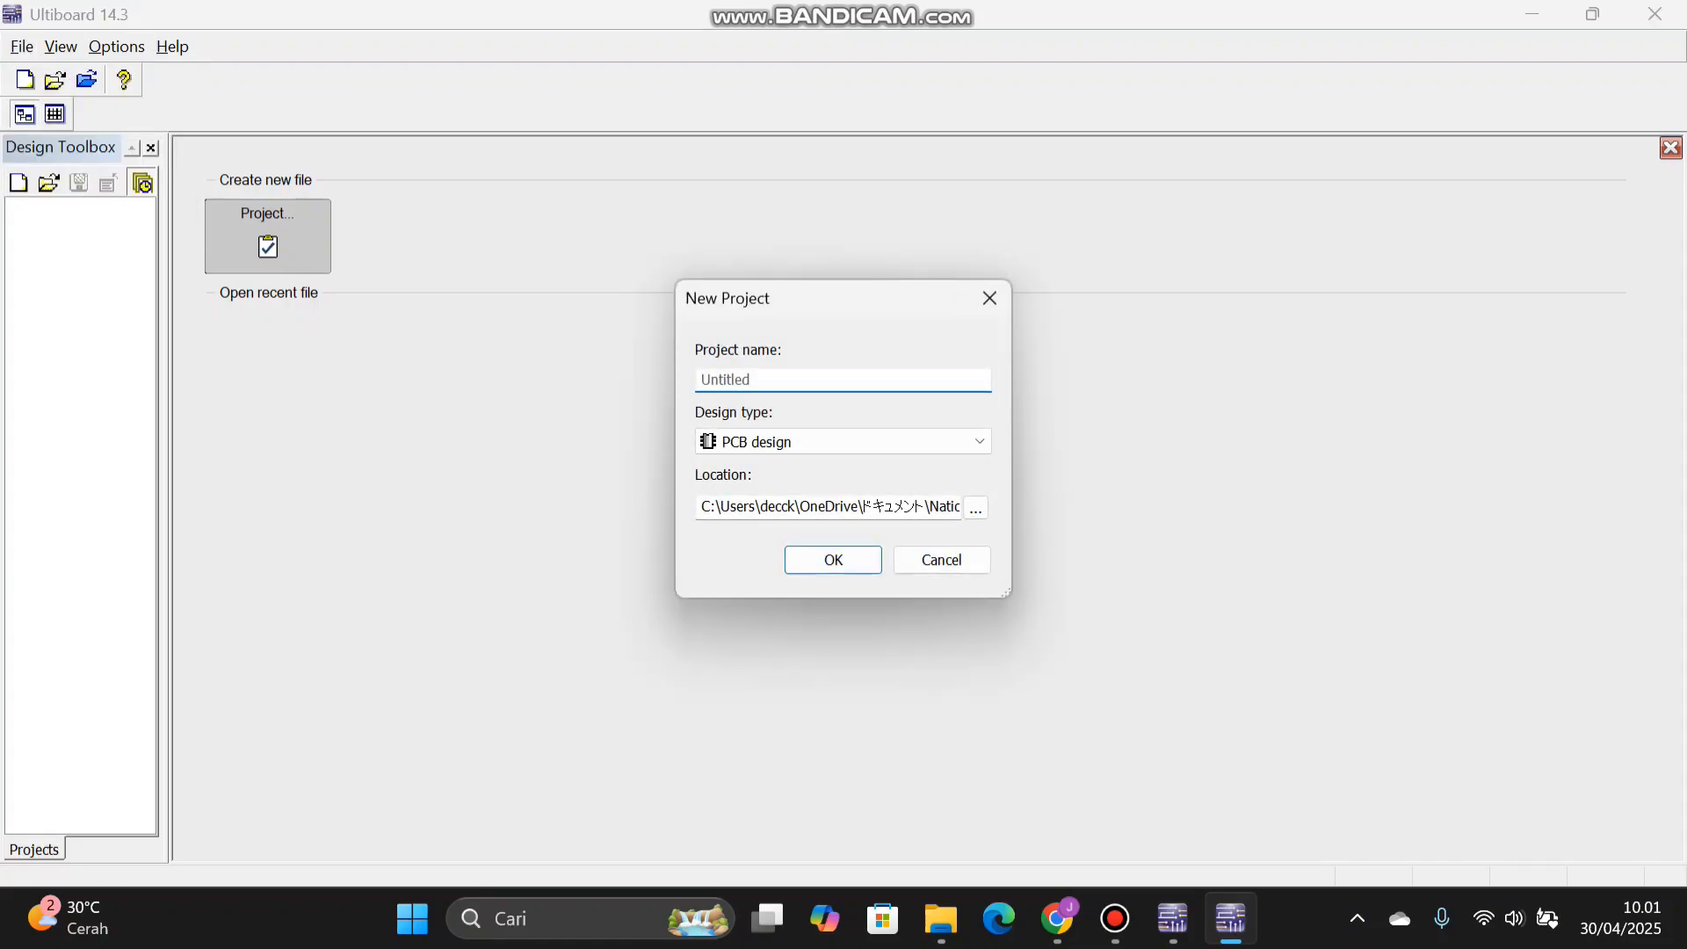
{"action": "type", "text": "SPX"}
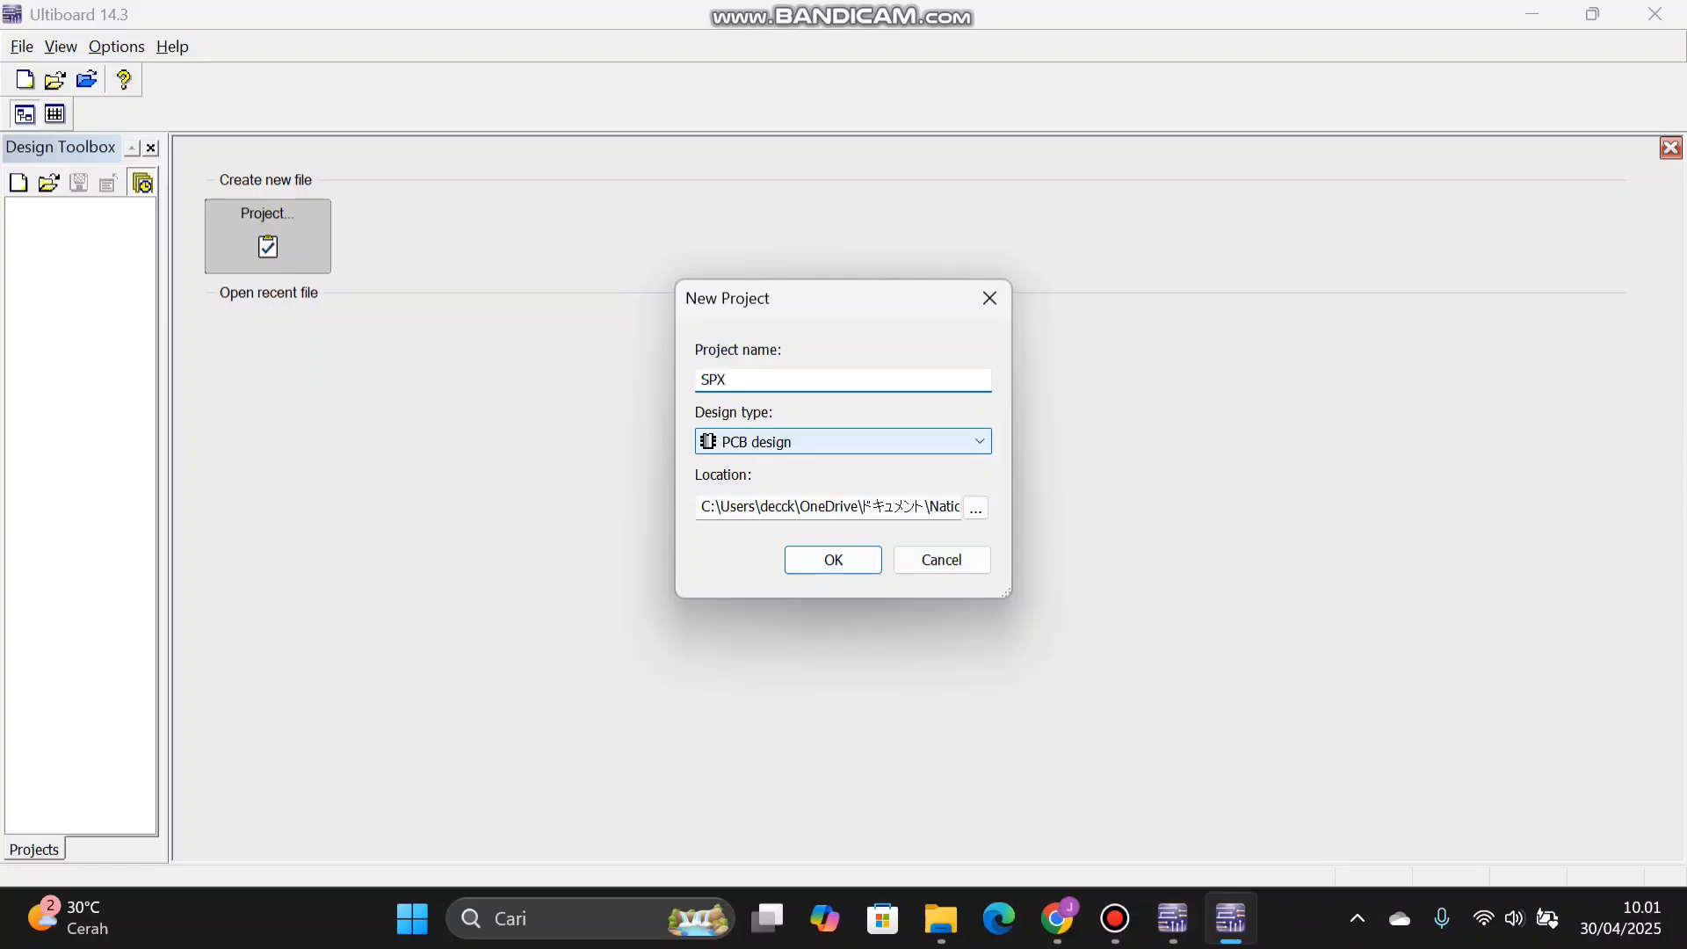
{"action": "type", "text": "29301-2"}
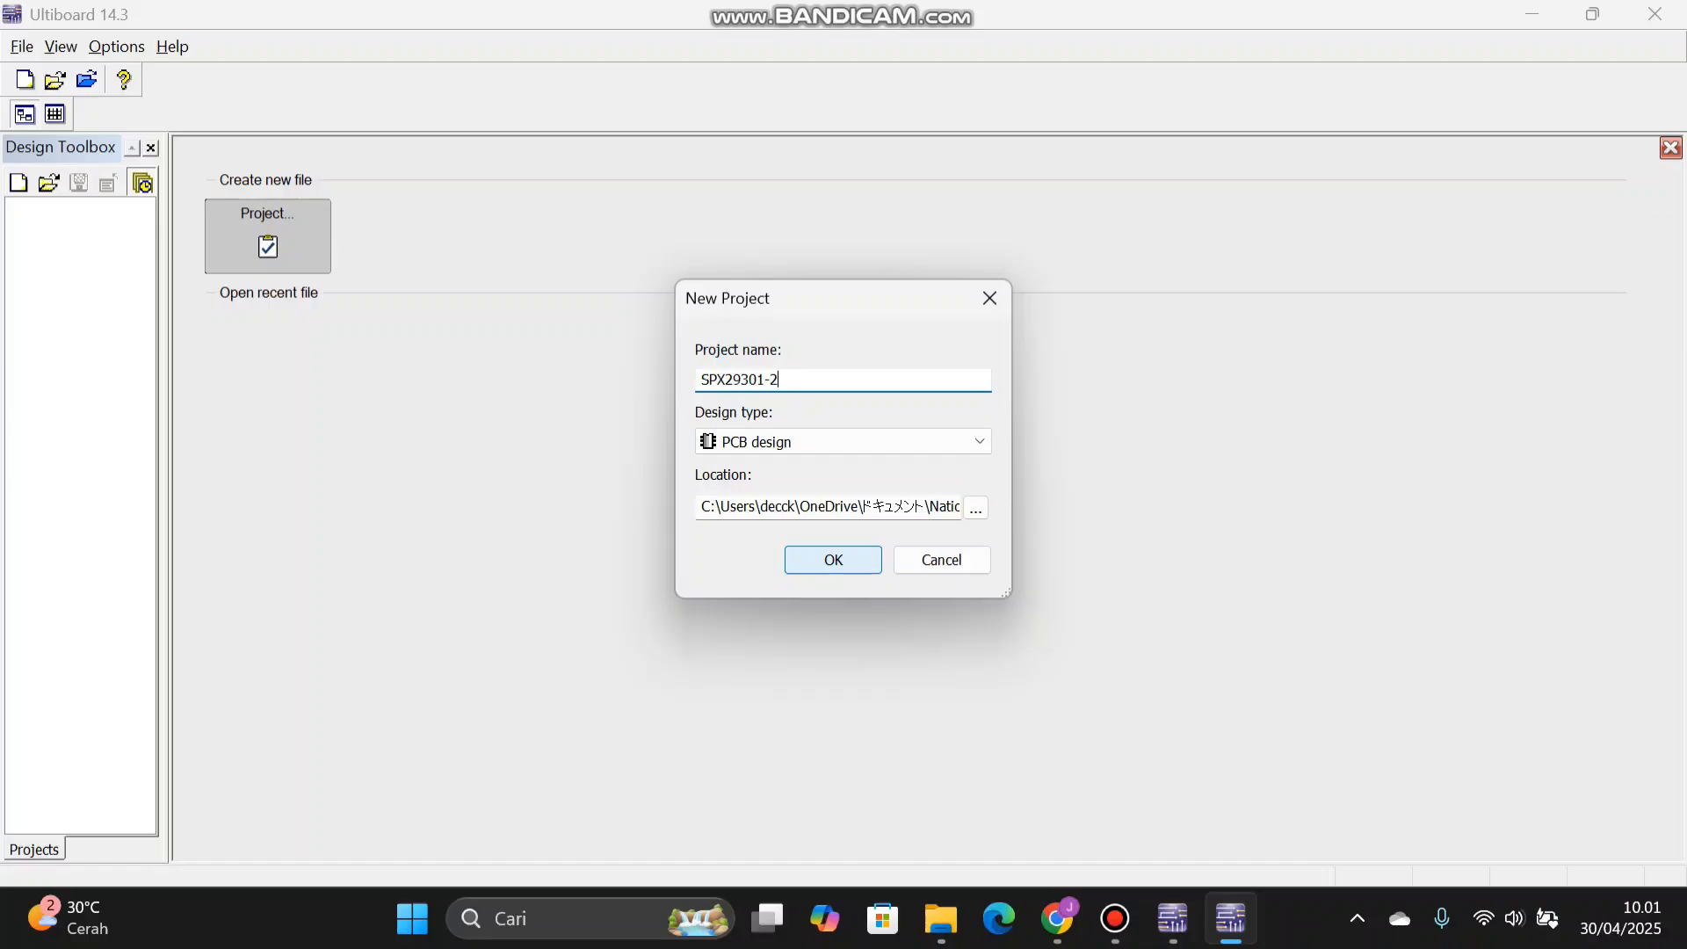
{"action": "key", "text": "Return"}
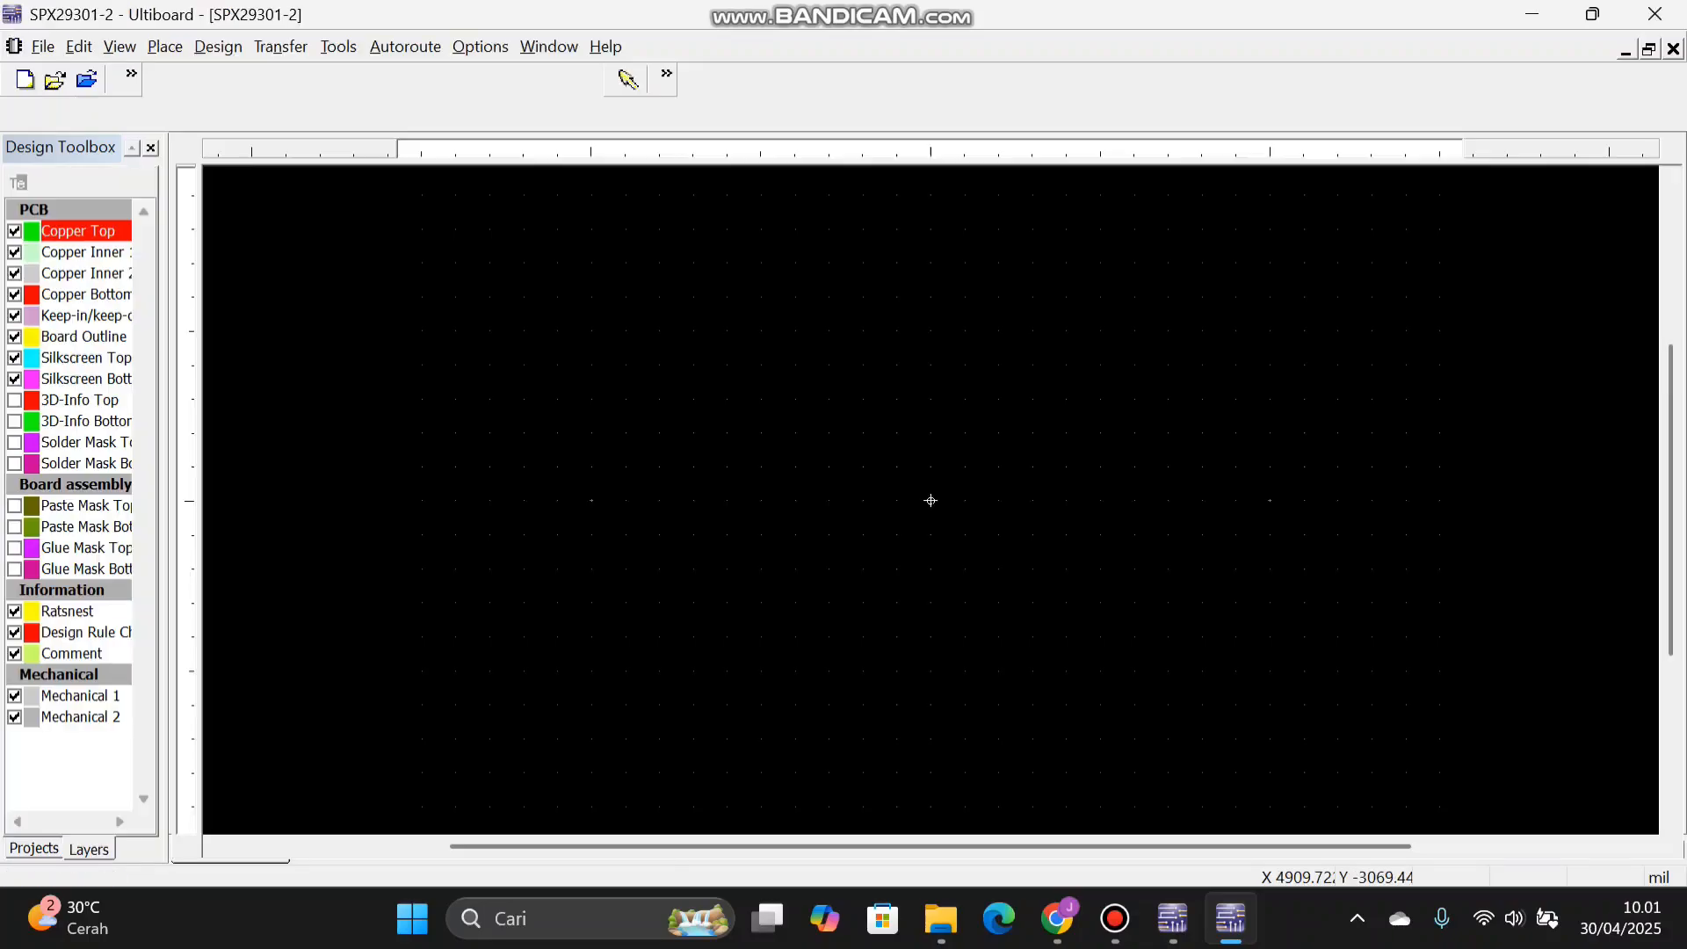
- Start the Part Wizard to build a custom component footprint
{"action": "left_click", "coordinate": [280, 47]}
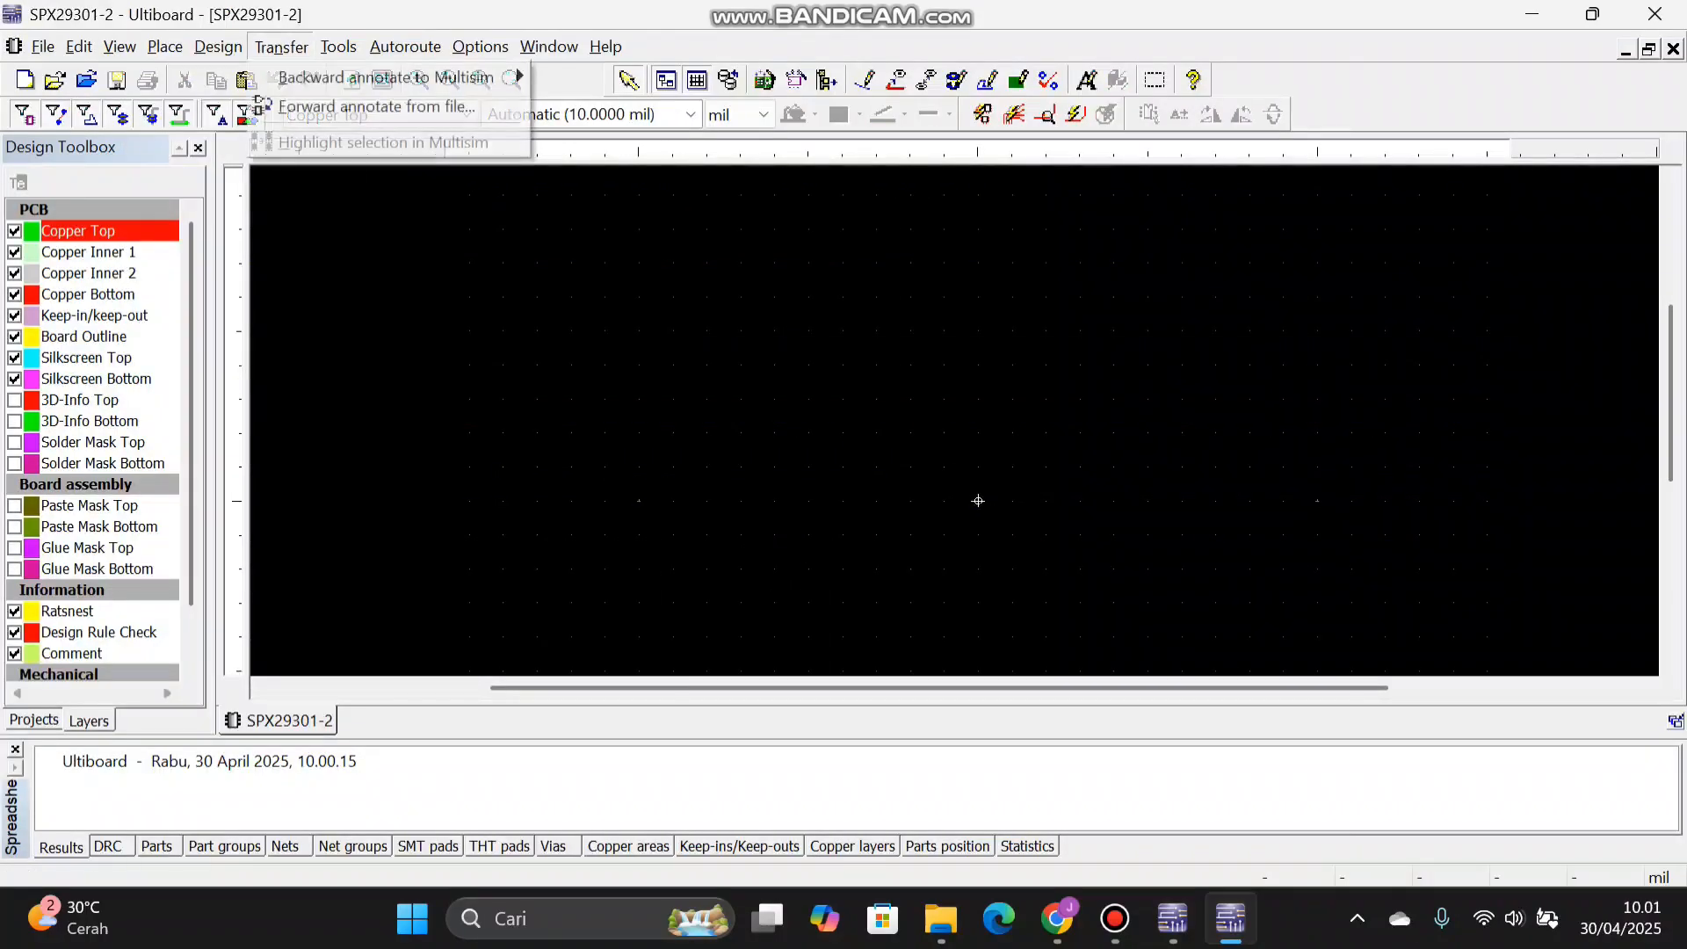
{"action": "left_click", "coordinate": [338, 47]}
{"action": "left_click", "coordinate": [338, 47]}
{"action": "left_click", "coordinate": [382, 107]}
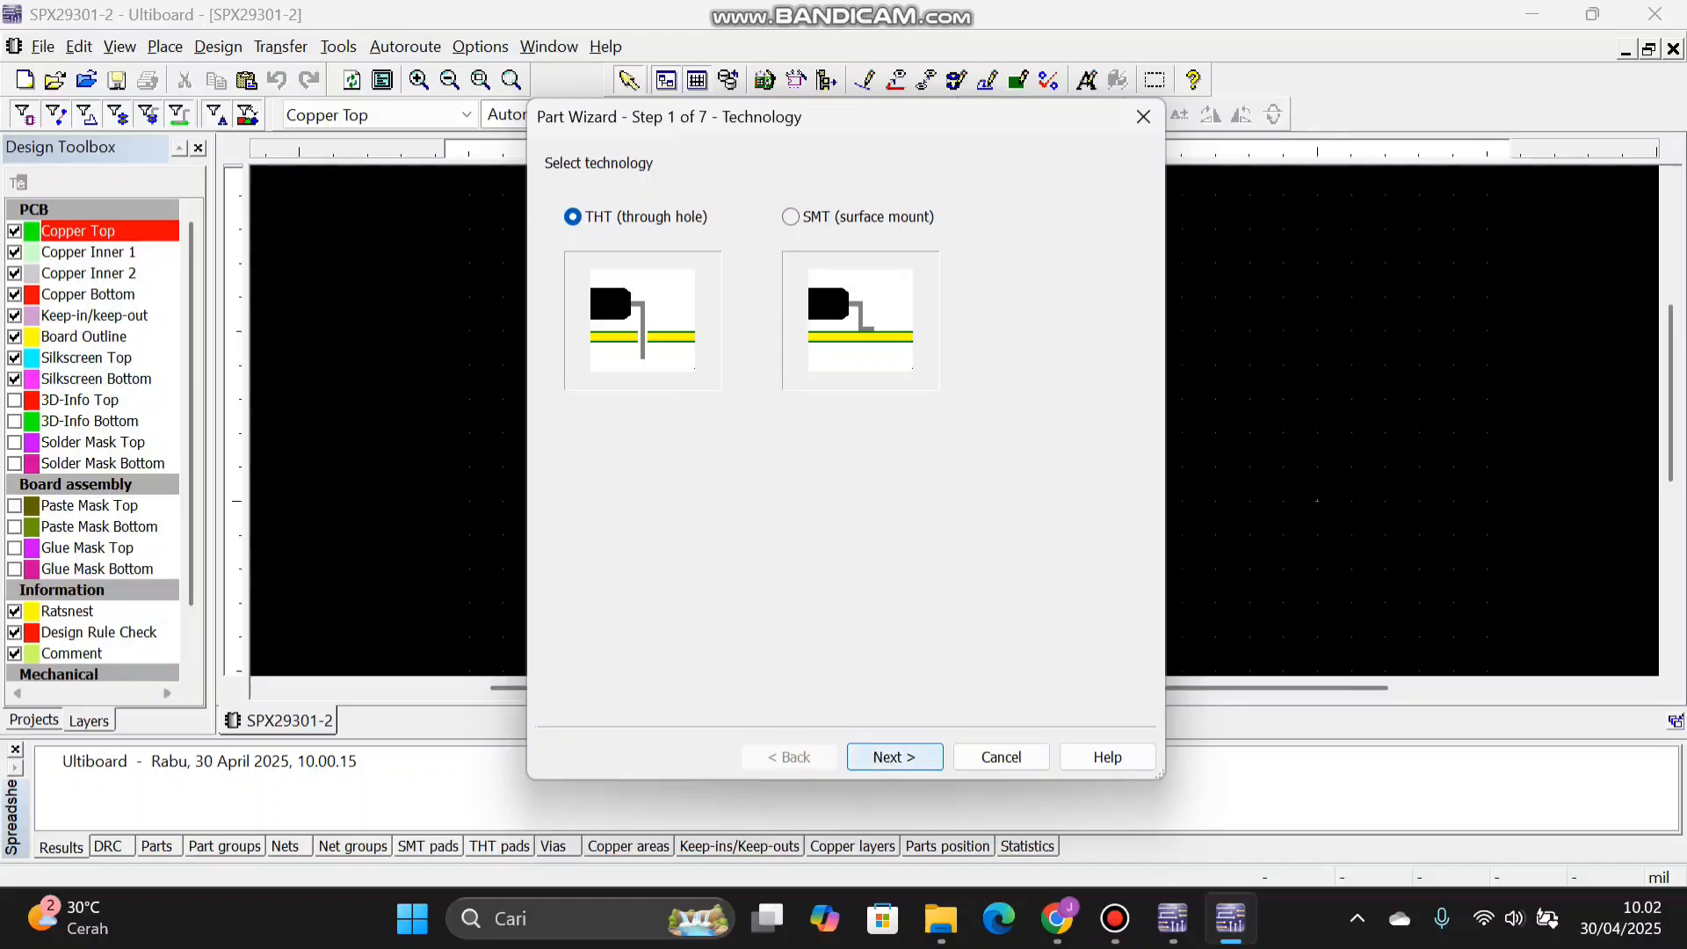
- Check the pin assignment drawings in the SPX29300_SPX29301_SPX29302 datasheet in Chrome and return to the Part Wizard in Ultiboard
{"action": "left_click", "coordinate": [1058, 918]}
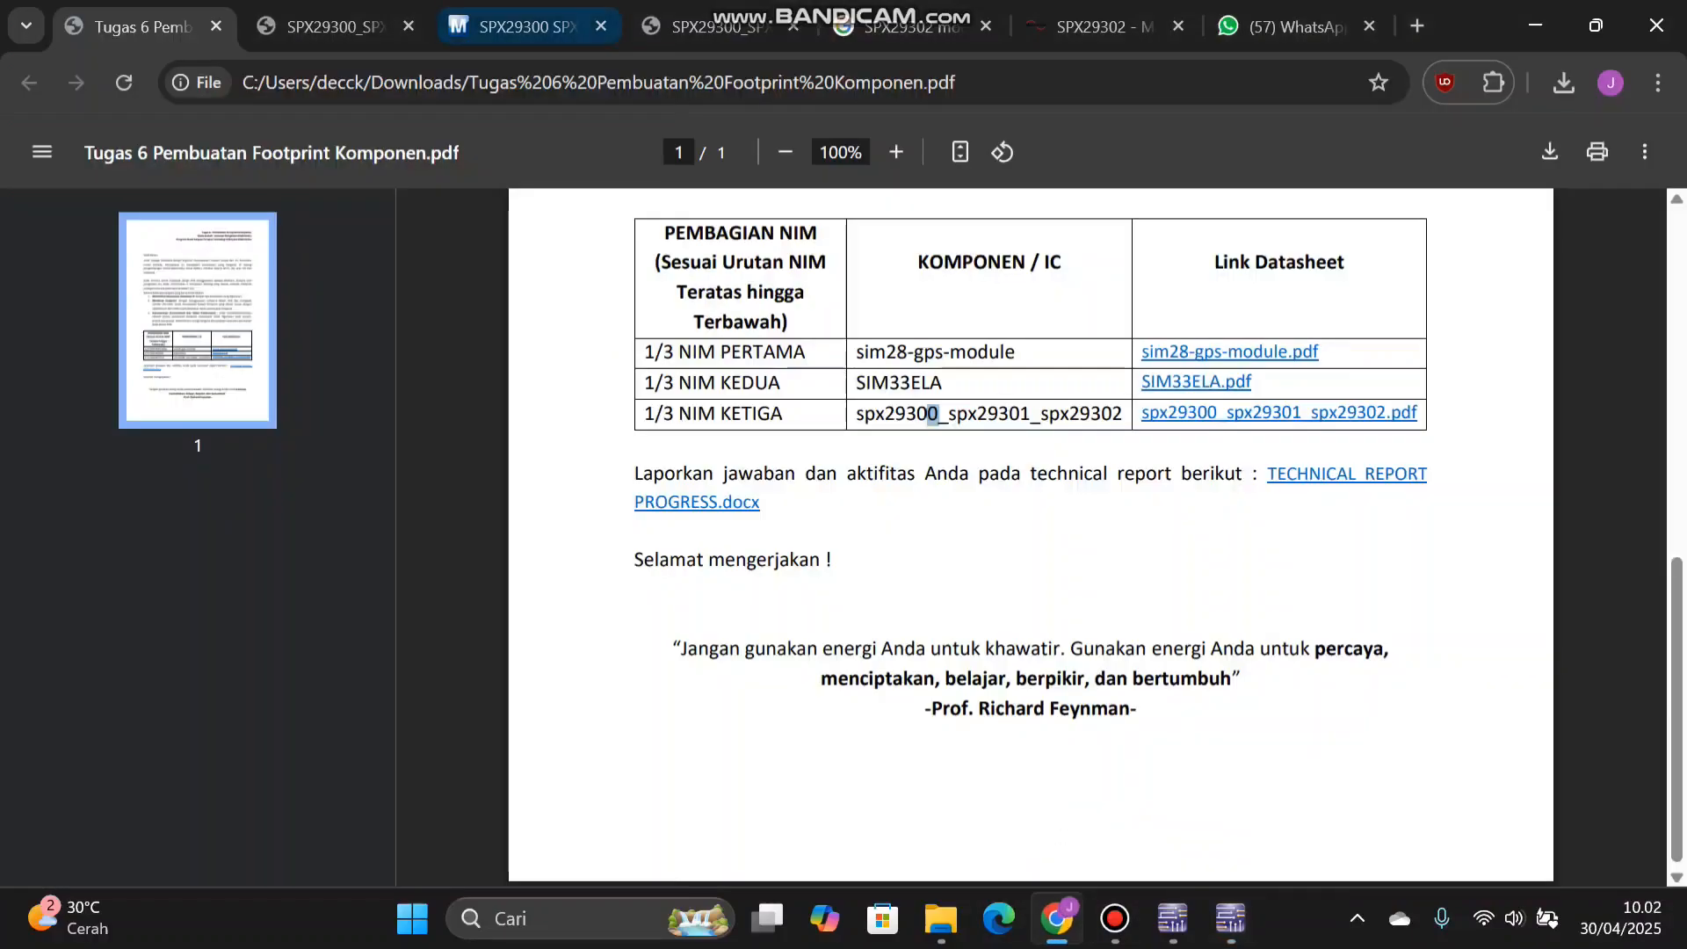
{"action": "left_click", "coordinate": [336, 28]}
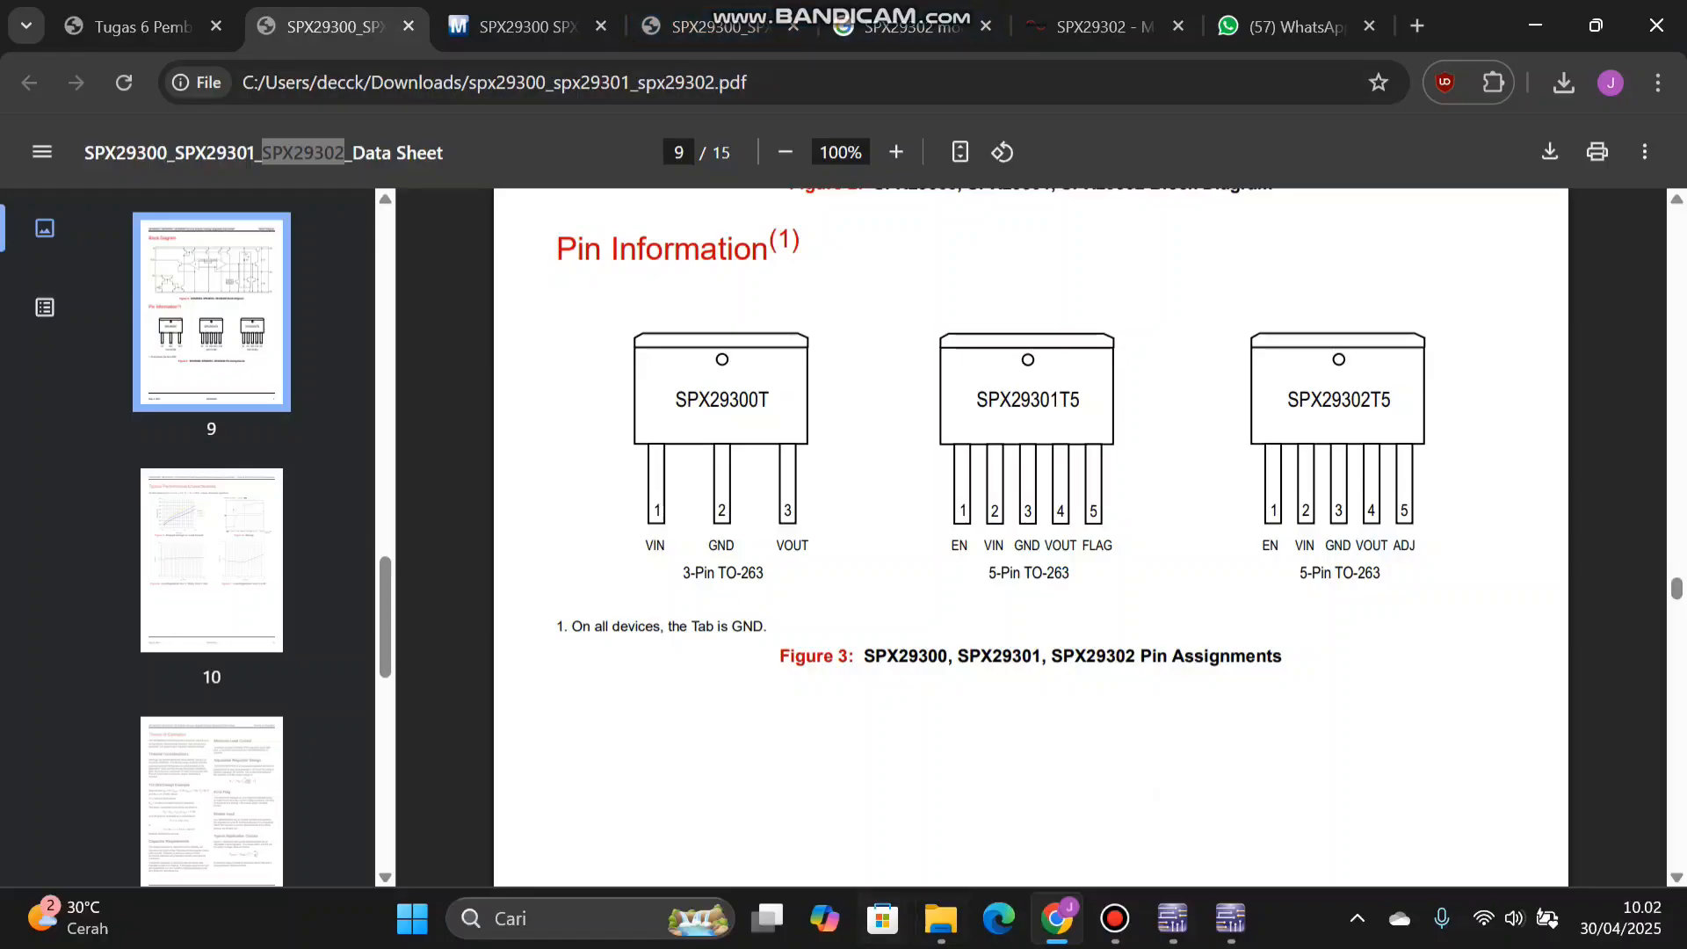
{"action": "left_click", "coordinate": [1173, 919]}
{"action": "left_click", "coordinate": [1231, 918]}
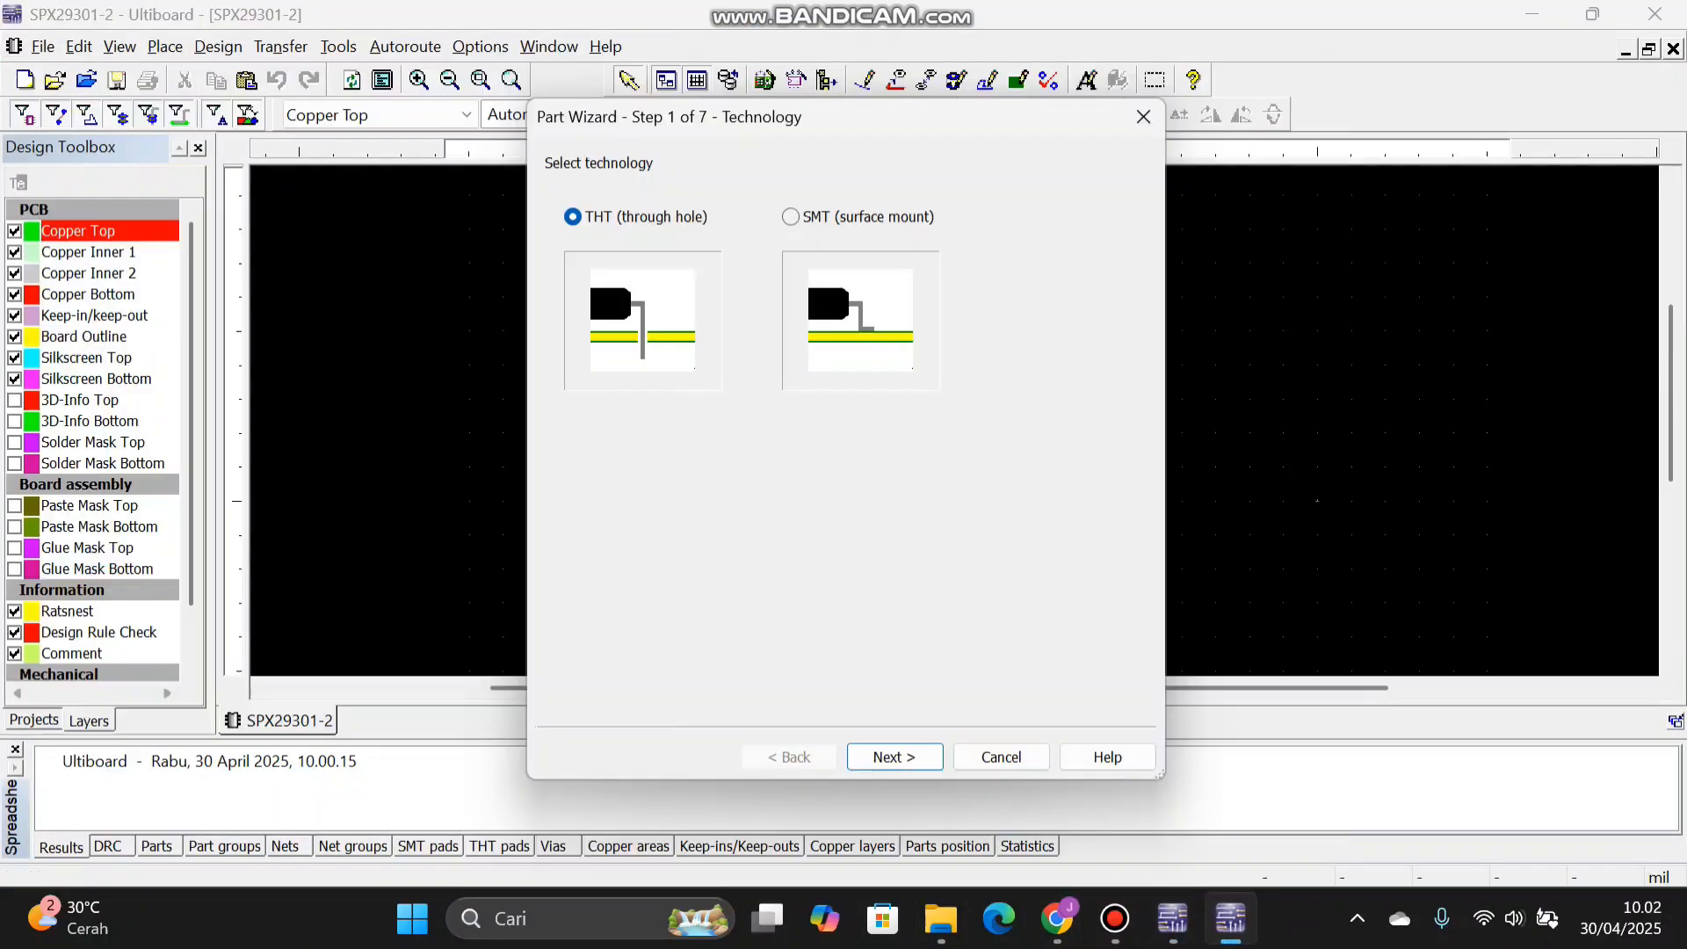
- Accept THT (through hole) technology and choose SIP (single in line package) as the footprint type
{"action": "left_click", "coordinate": [895, 757]}
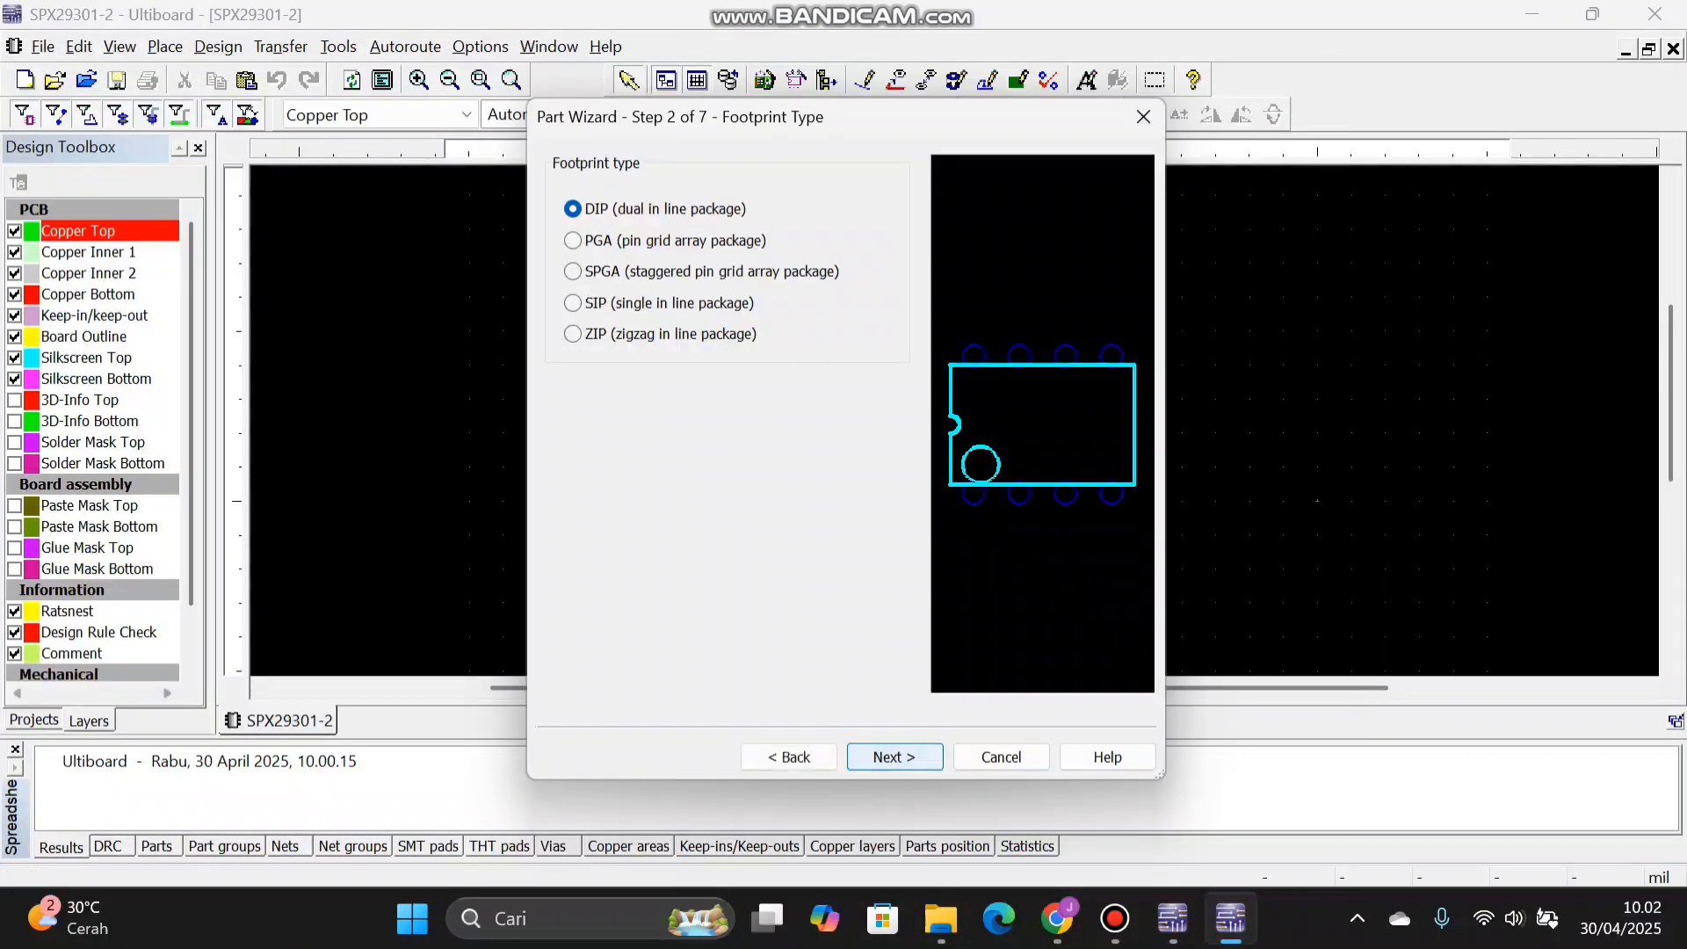
{"action": "key", "text": "Down"}
{"action": "key", "text": "Down"}
{"action": "key", "text": "Down"}
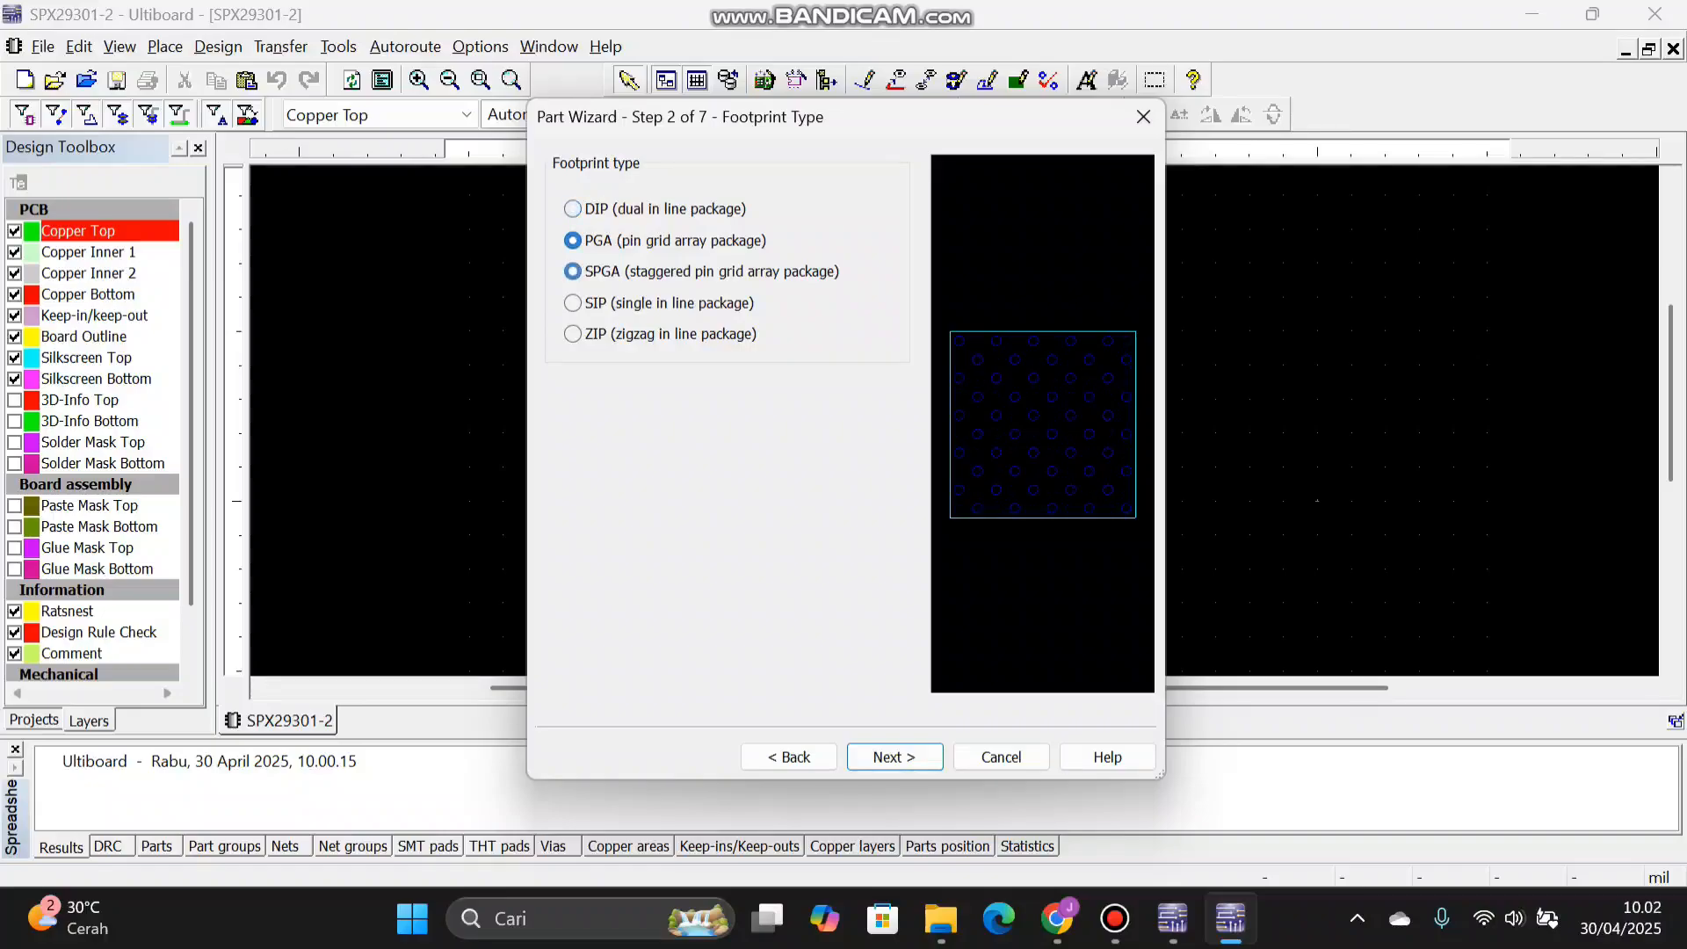
{"action": "key", "text": "Down"}
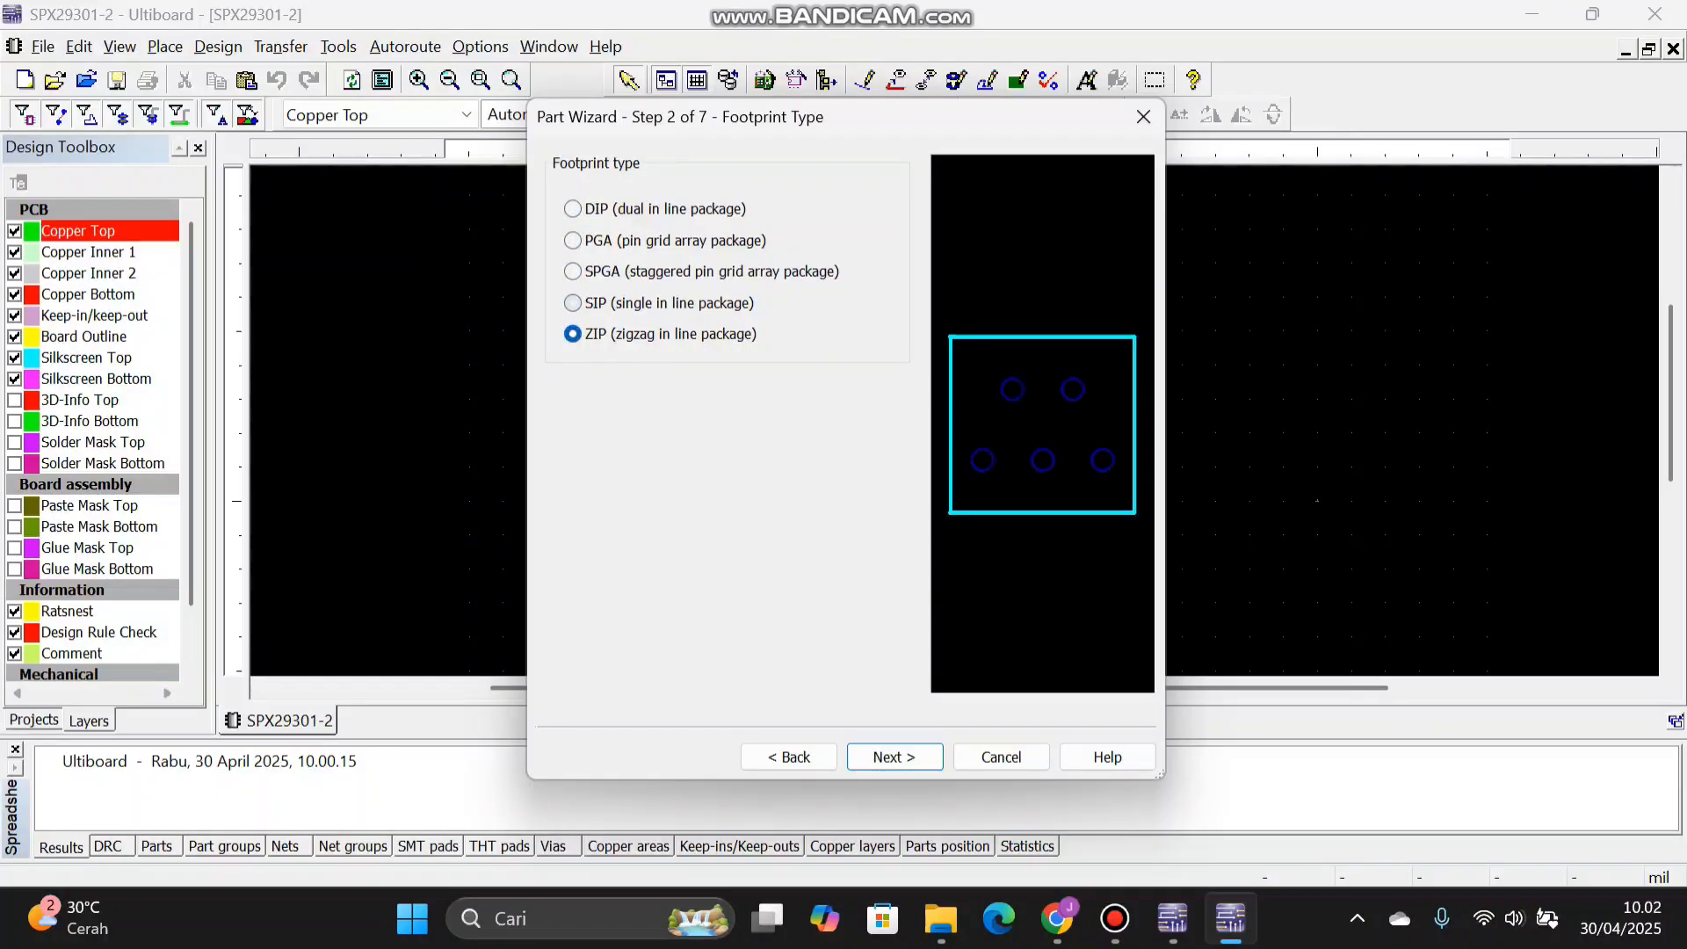
{"action": "key", "text": "Up"}
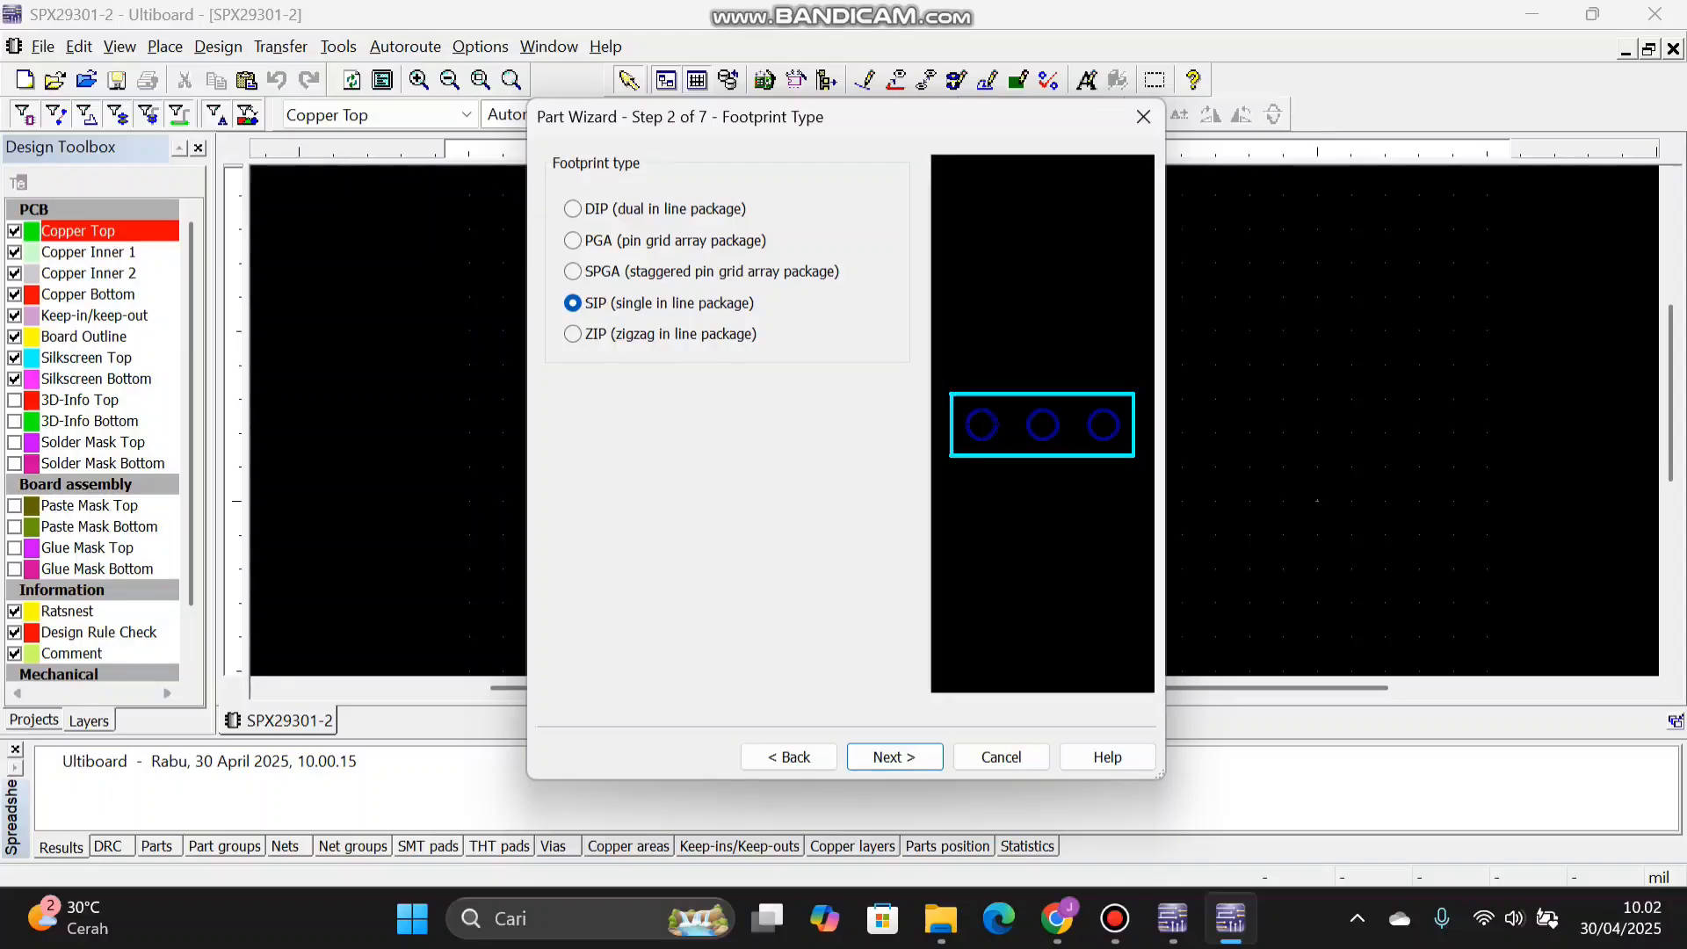
- Proceed to the wizard's footprint dimensions and set the units to mm
{"action": "left_click", "coordinate": [895, 757]}
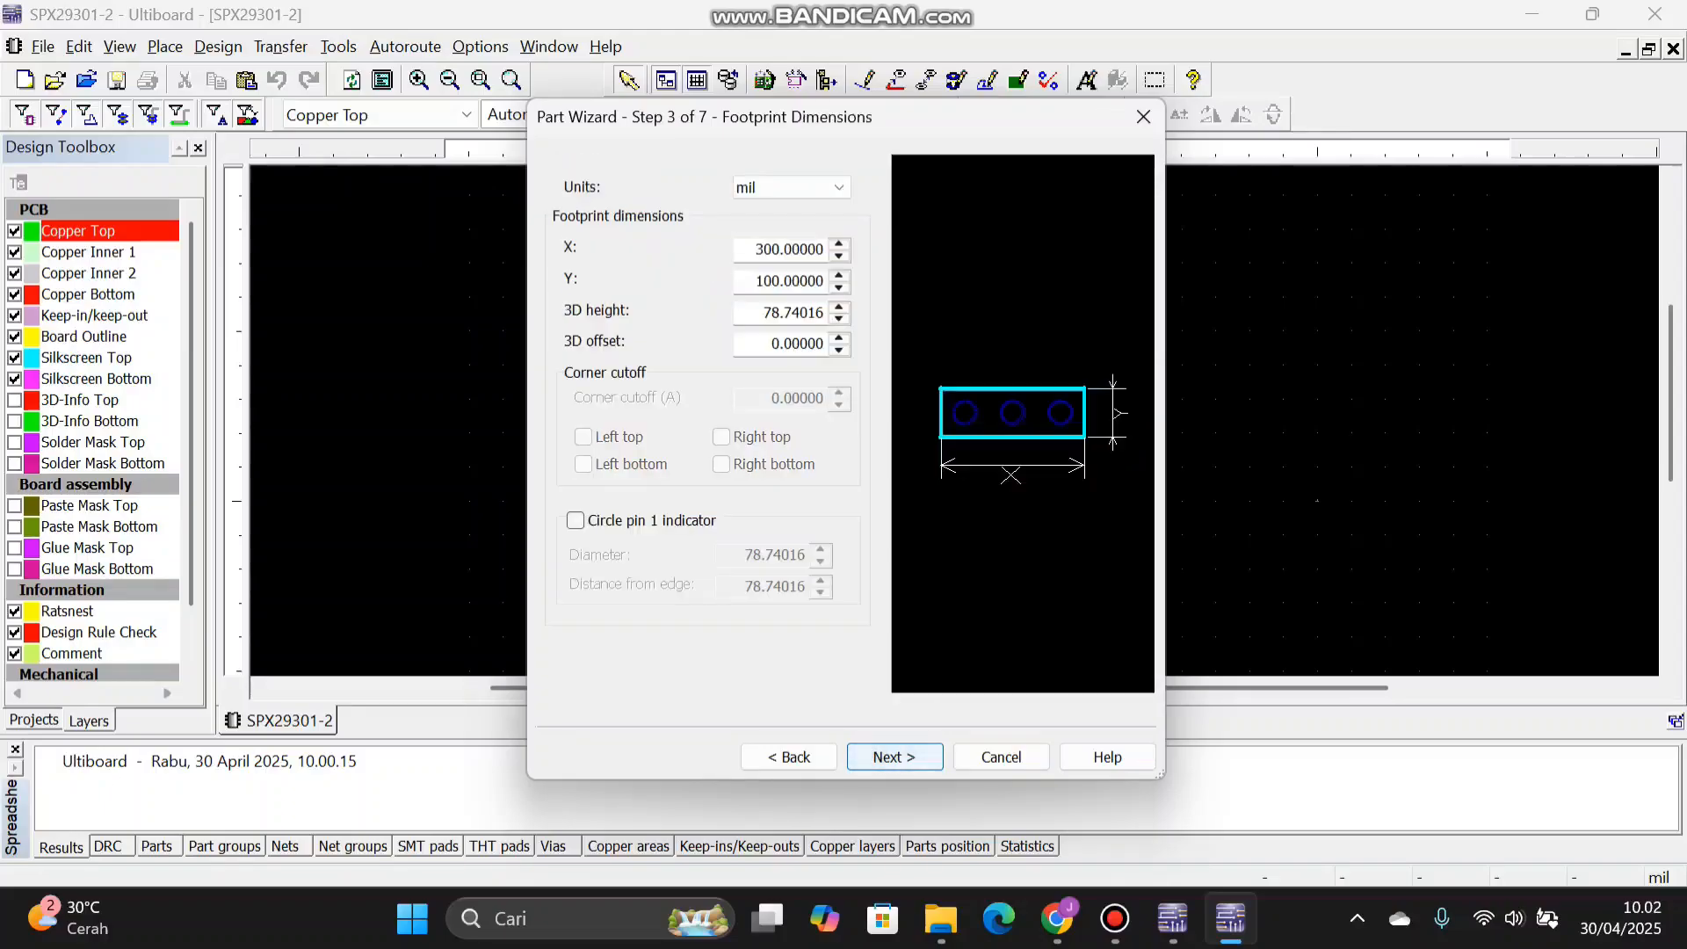
{"action": "left_click", "coordinate": [792, 188]}
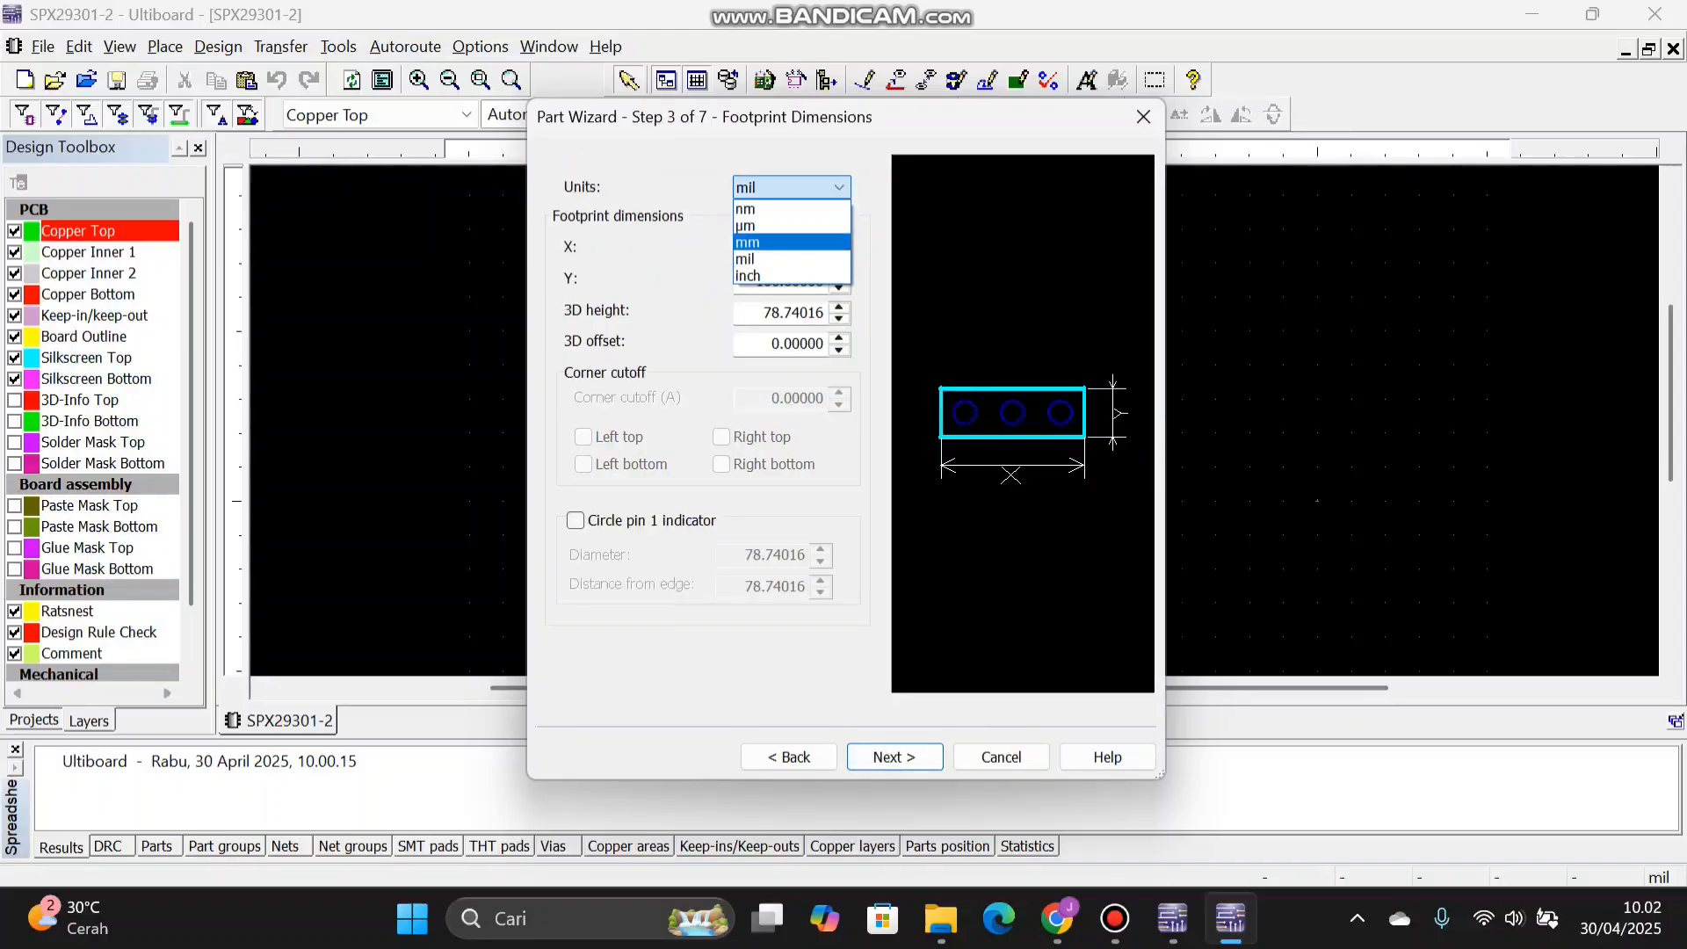
{"action": "left_click", "coordinate": [748, 242]}
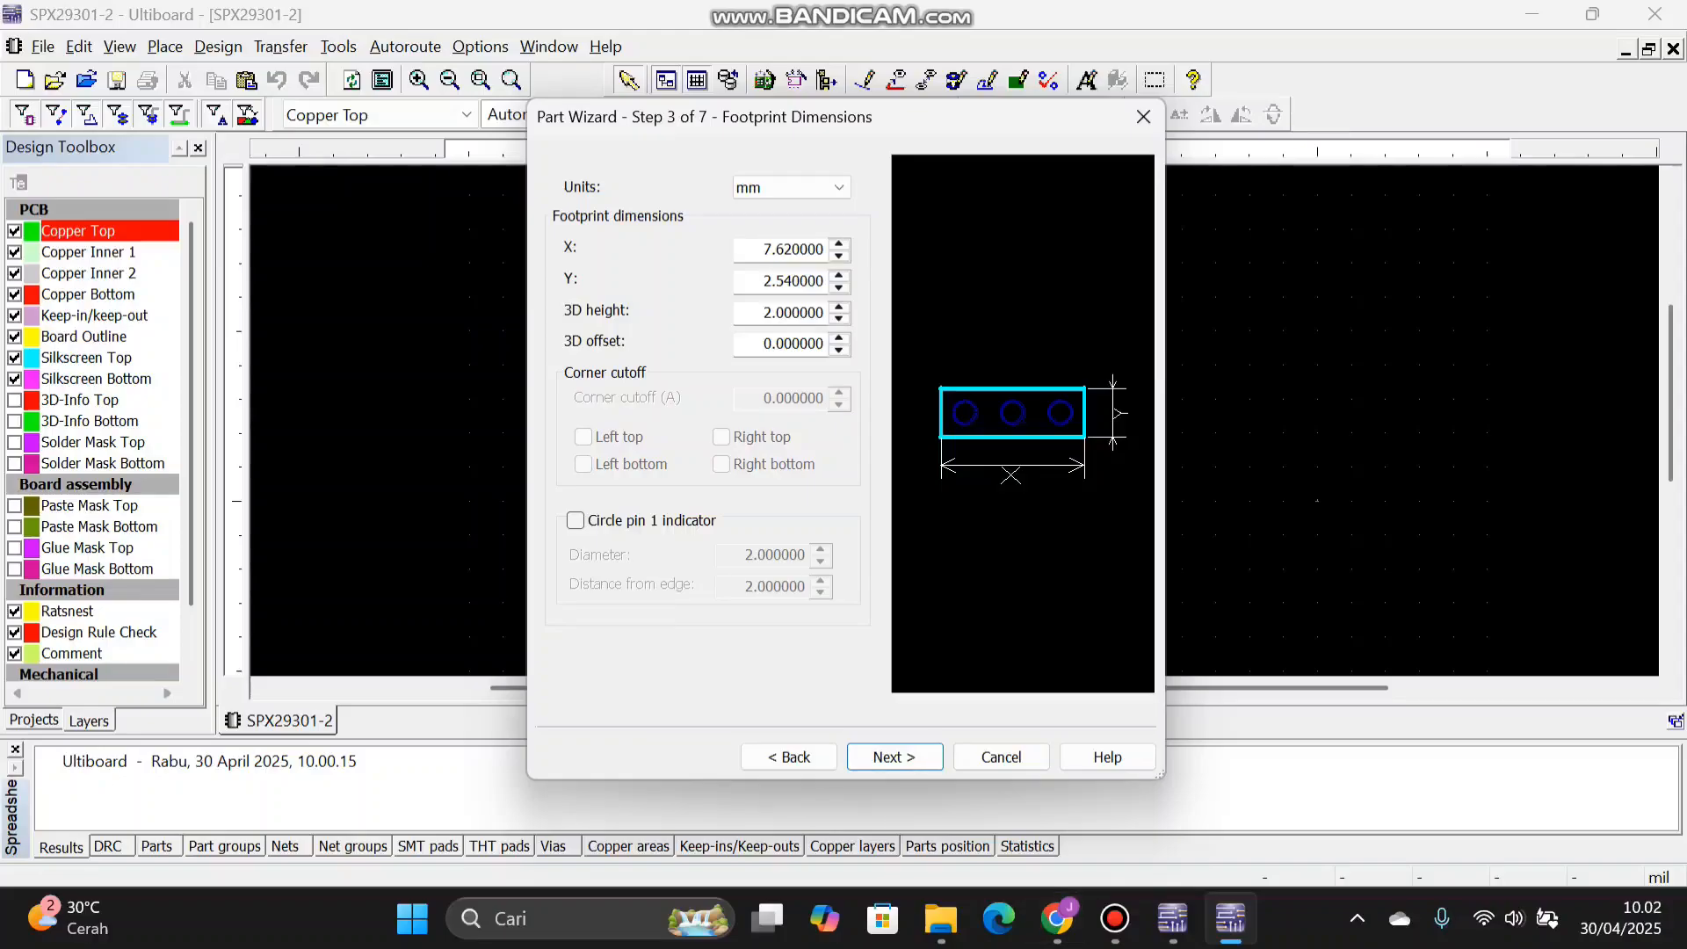
- Switch to Chrome and examine the 5-pin TO-220 package drawing in the Mouser datasheet
{"action": "mouse_move", "coordinate": [1057, 919]}
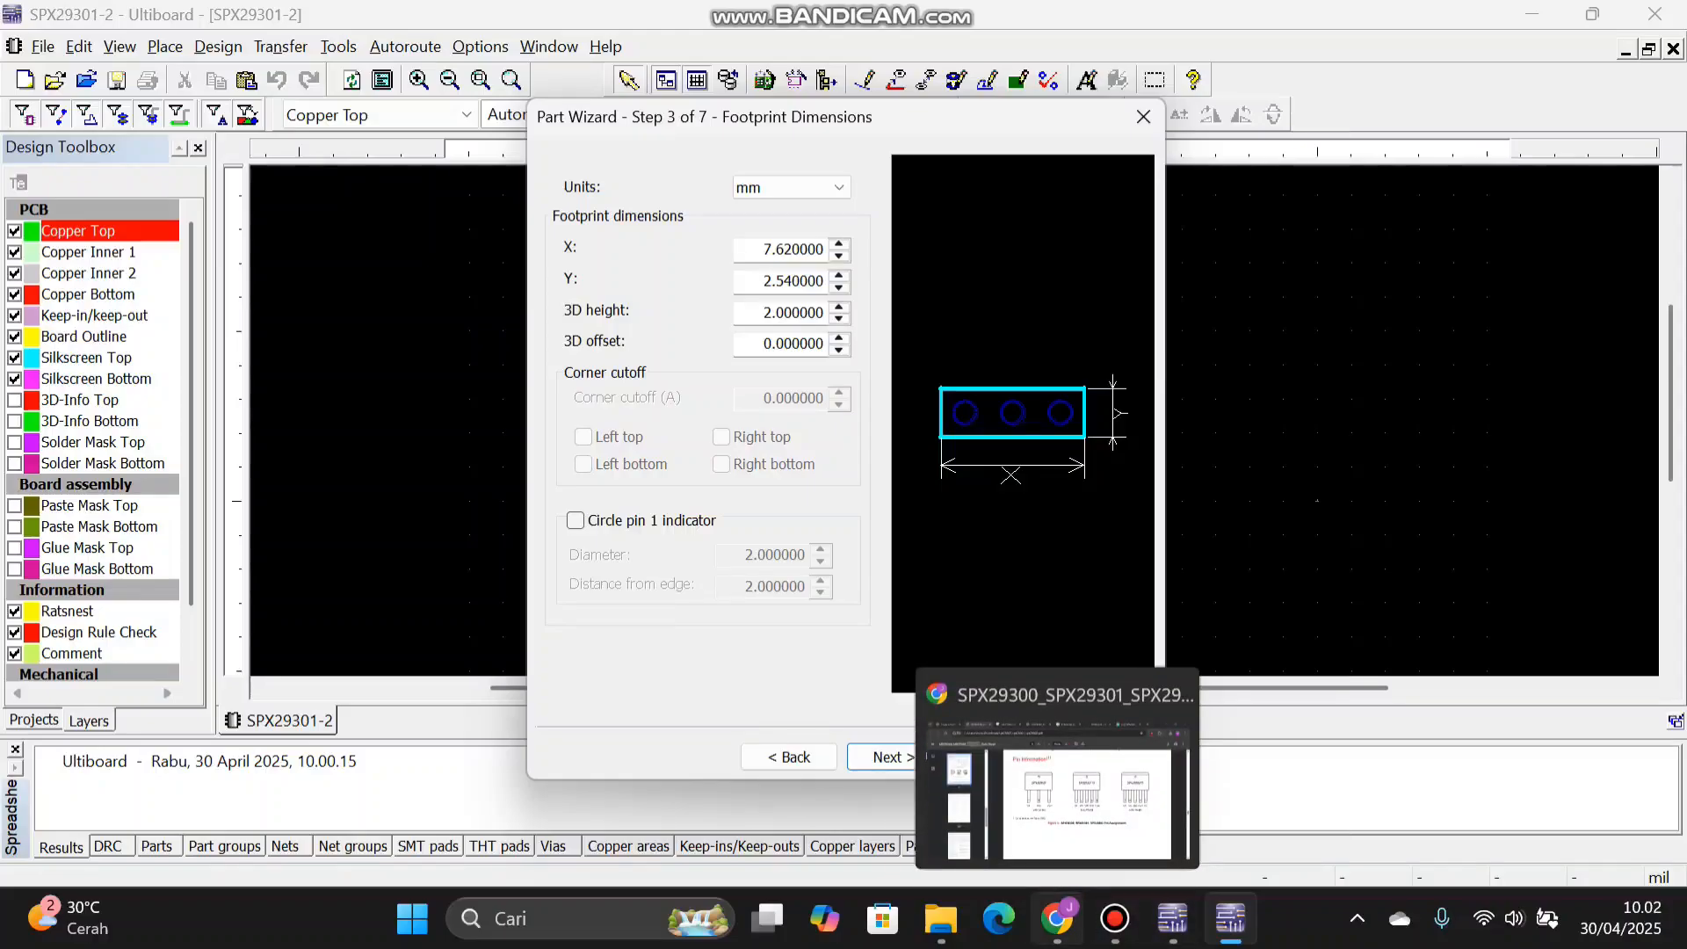
{"action": "left_click", "coordinate": [1057, 918]}
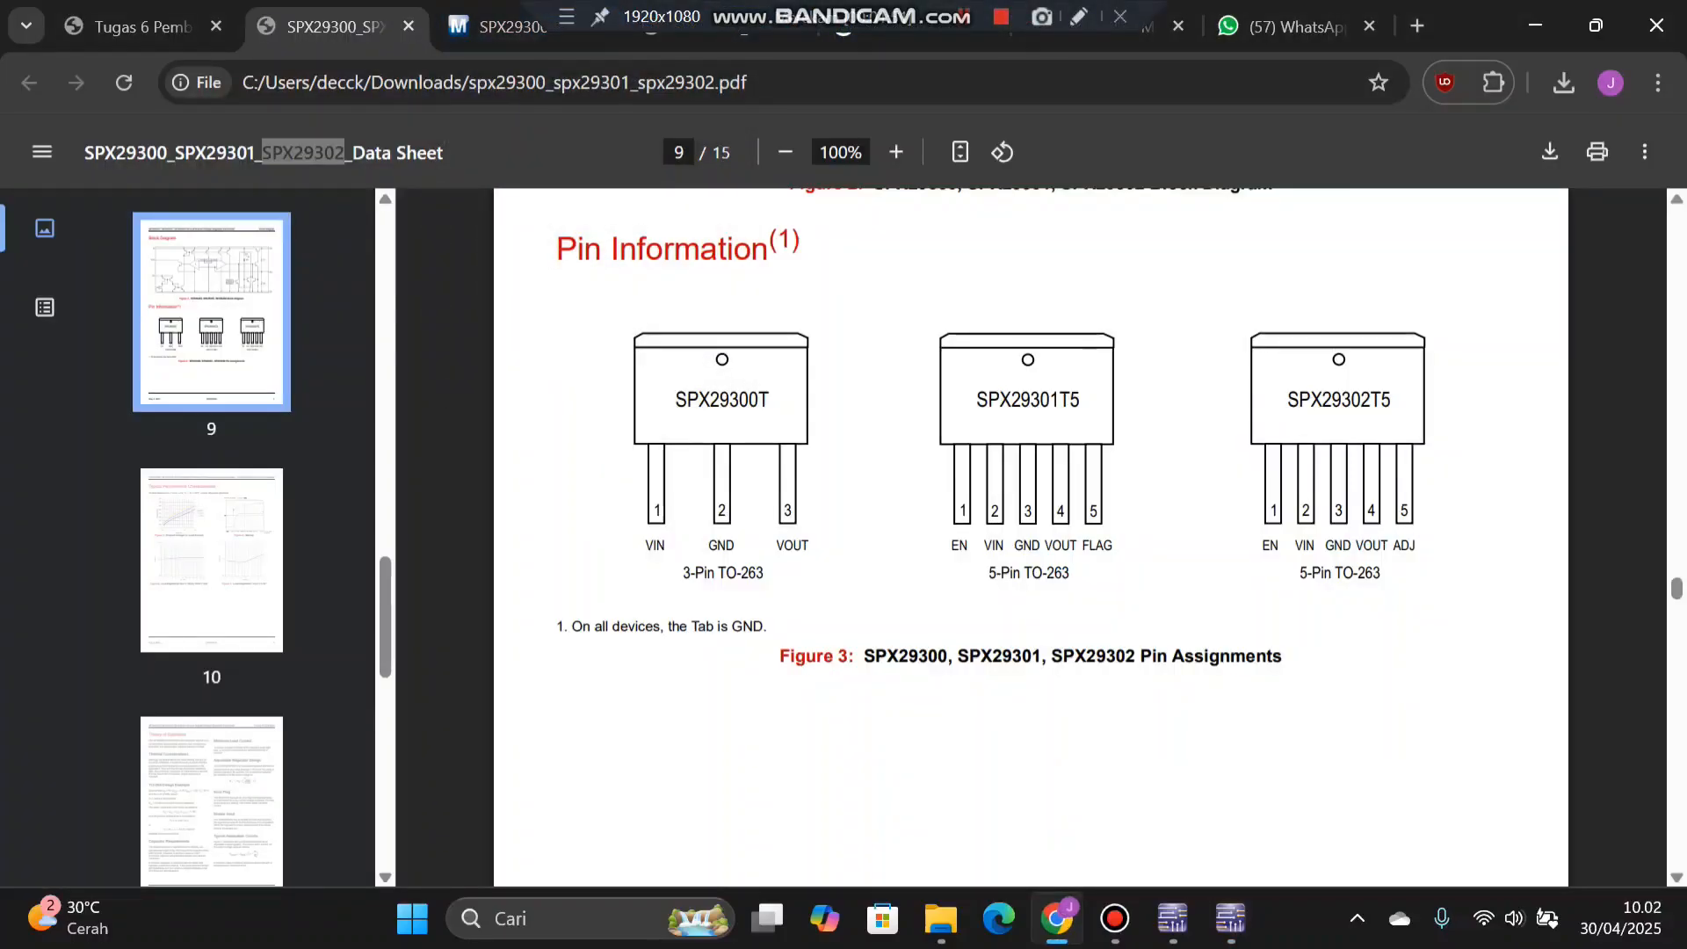
{"action": "left_click", "coordinate": [513, 28]}
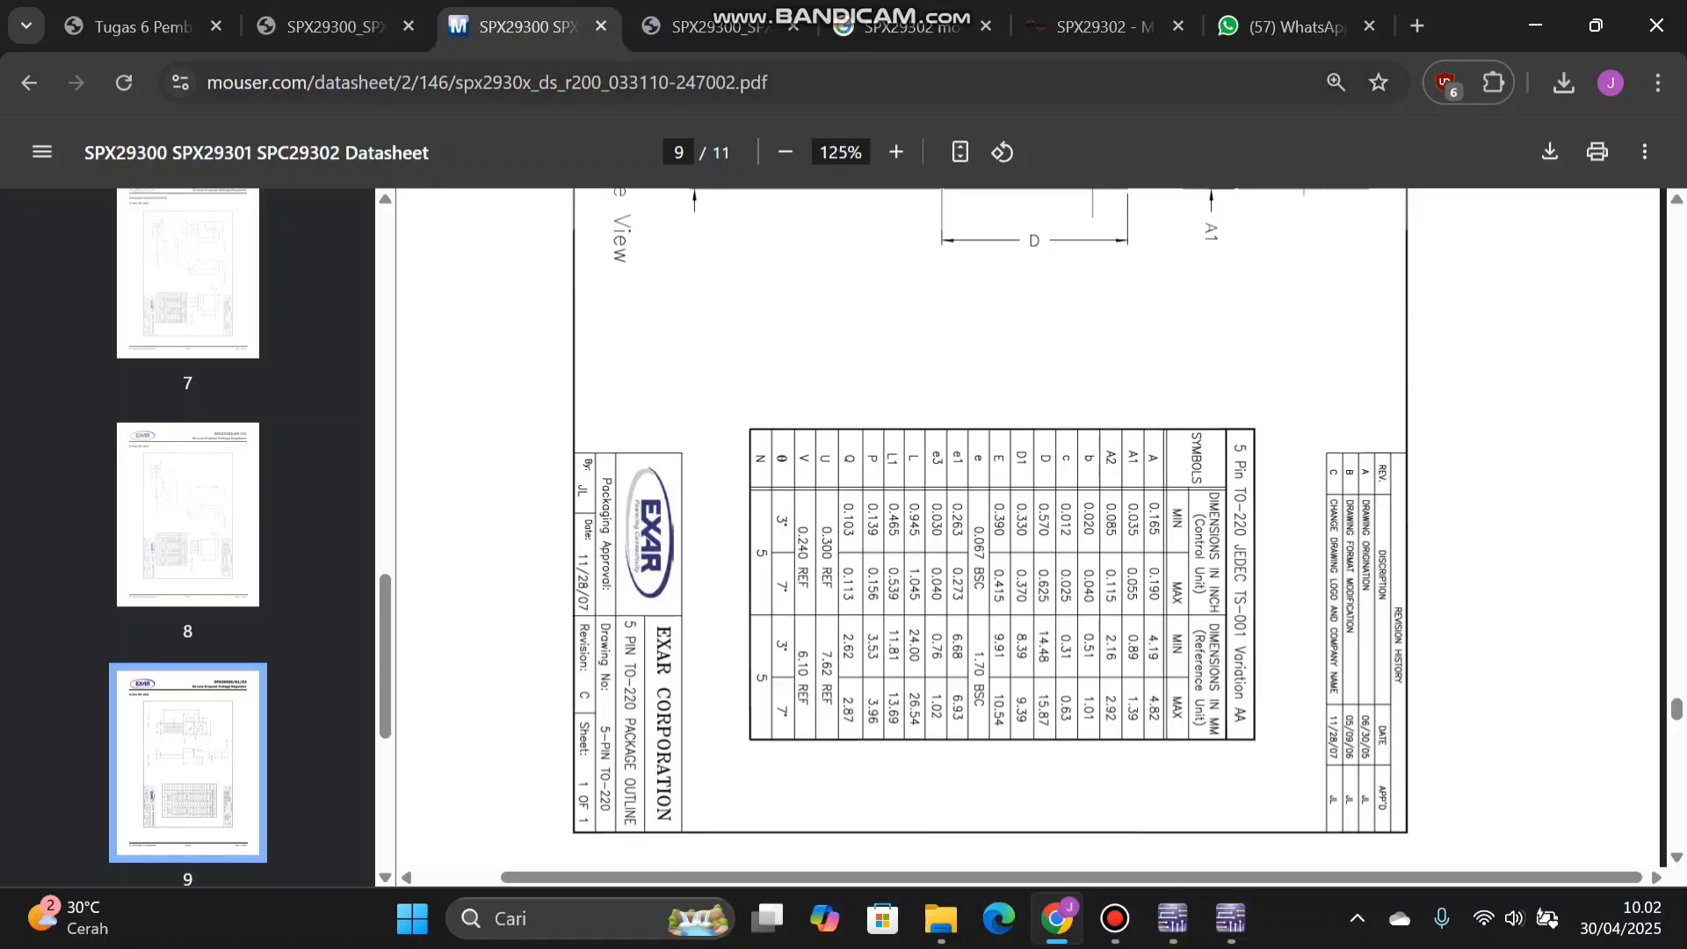
{"action": "scroll", "coordinate": [990, 527], "scroll_direction": "up", "scroll_amount": 3}
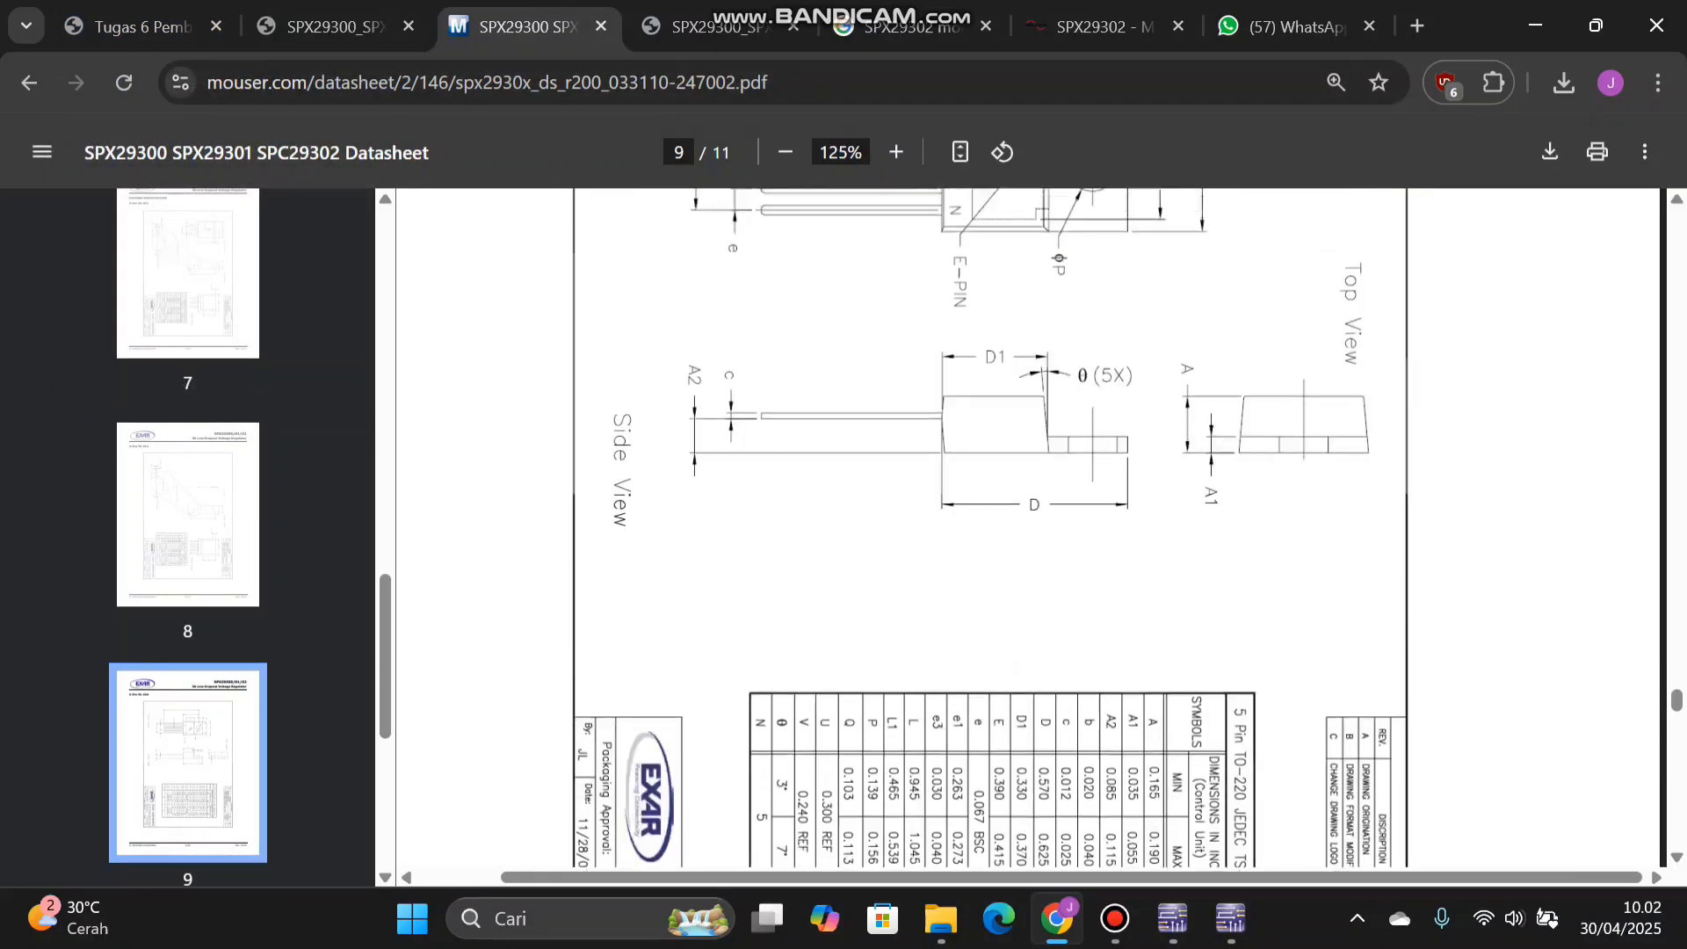
{"action": "scroll", "coordinate": [990, 528], "scroll_direction": "up", "scroll_amount": 2}
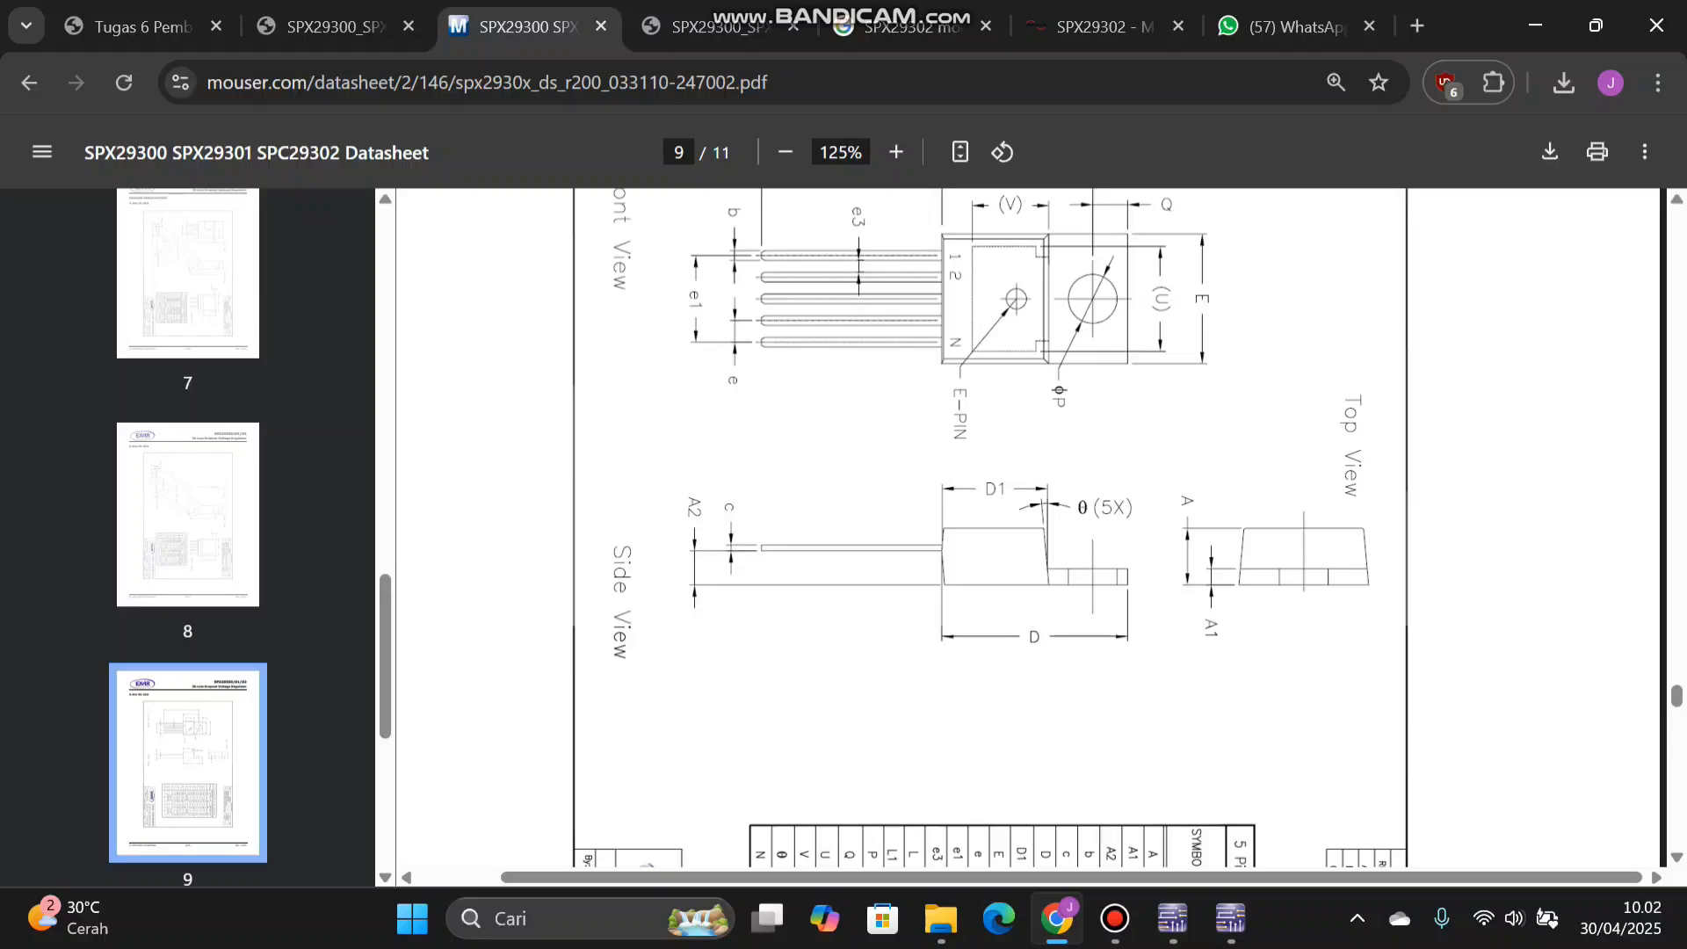
{"action": "scroll", "coordinate": [989, 528], "scroll_direction": "down", "scroll_amount": 2}
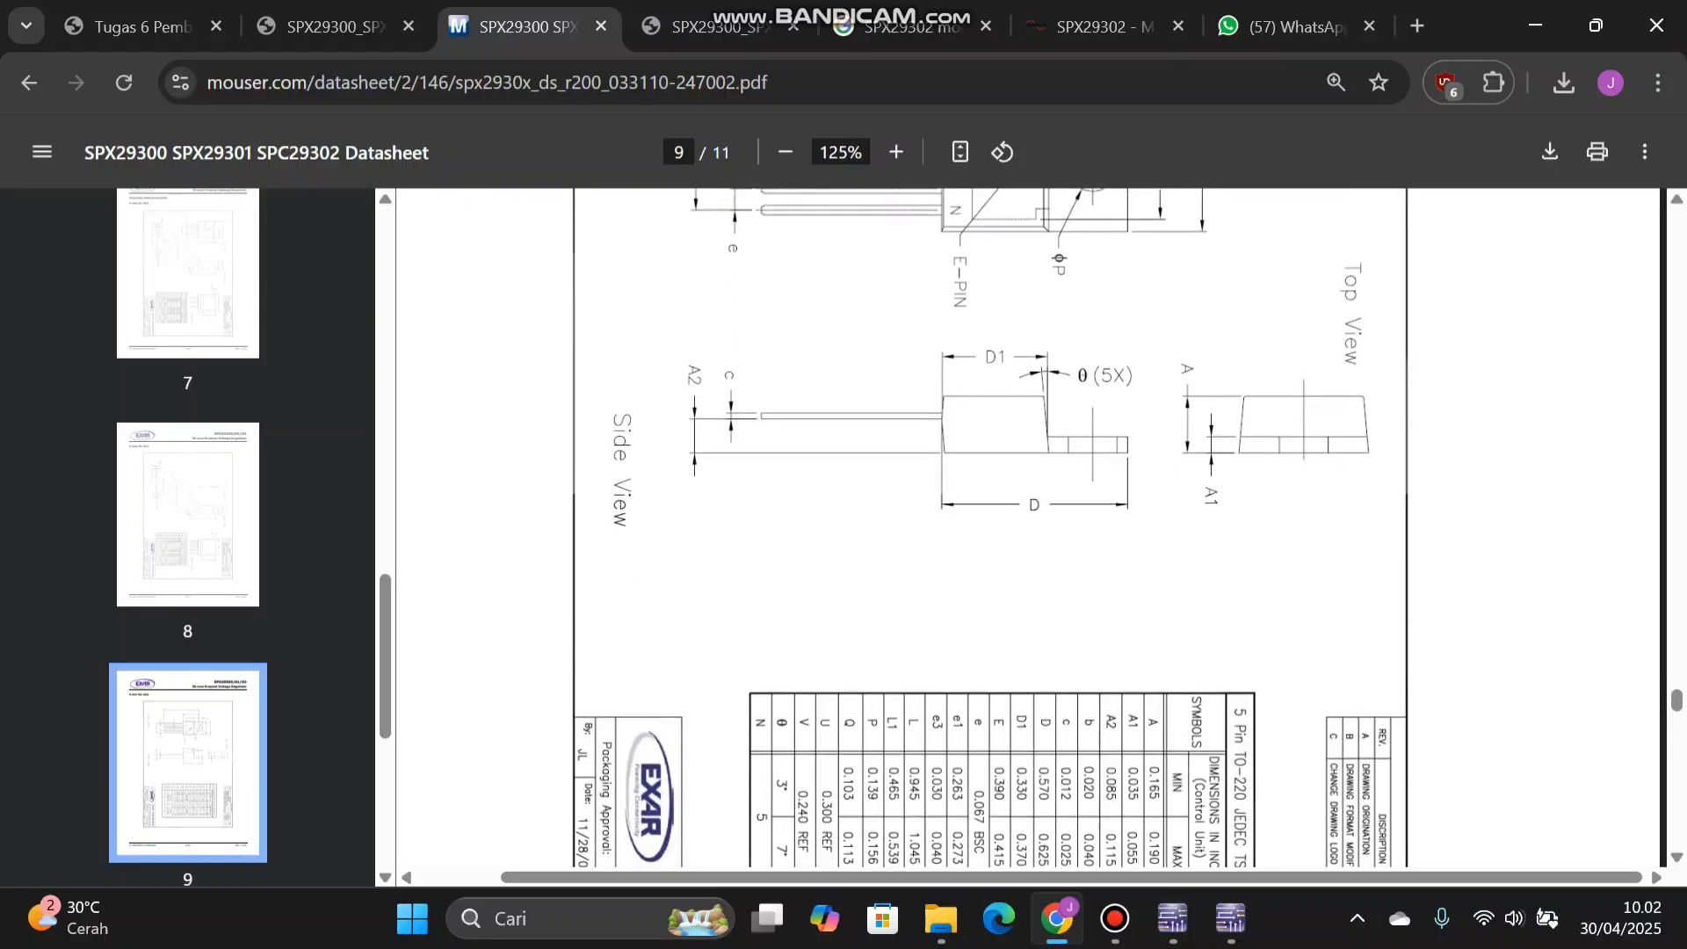
{"action": "scroll", "coordinate": [989, 527], "scroll_direction": "down", "scroll_amount": 4}
- Go back to the 5-pin TO-263 package page of the datasheet and examine its outline drawing
{"action": "scroll", "coordinate": [990, 527], "scroll_direction": "up", "scroll_amount": 10}
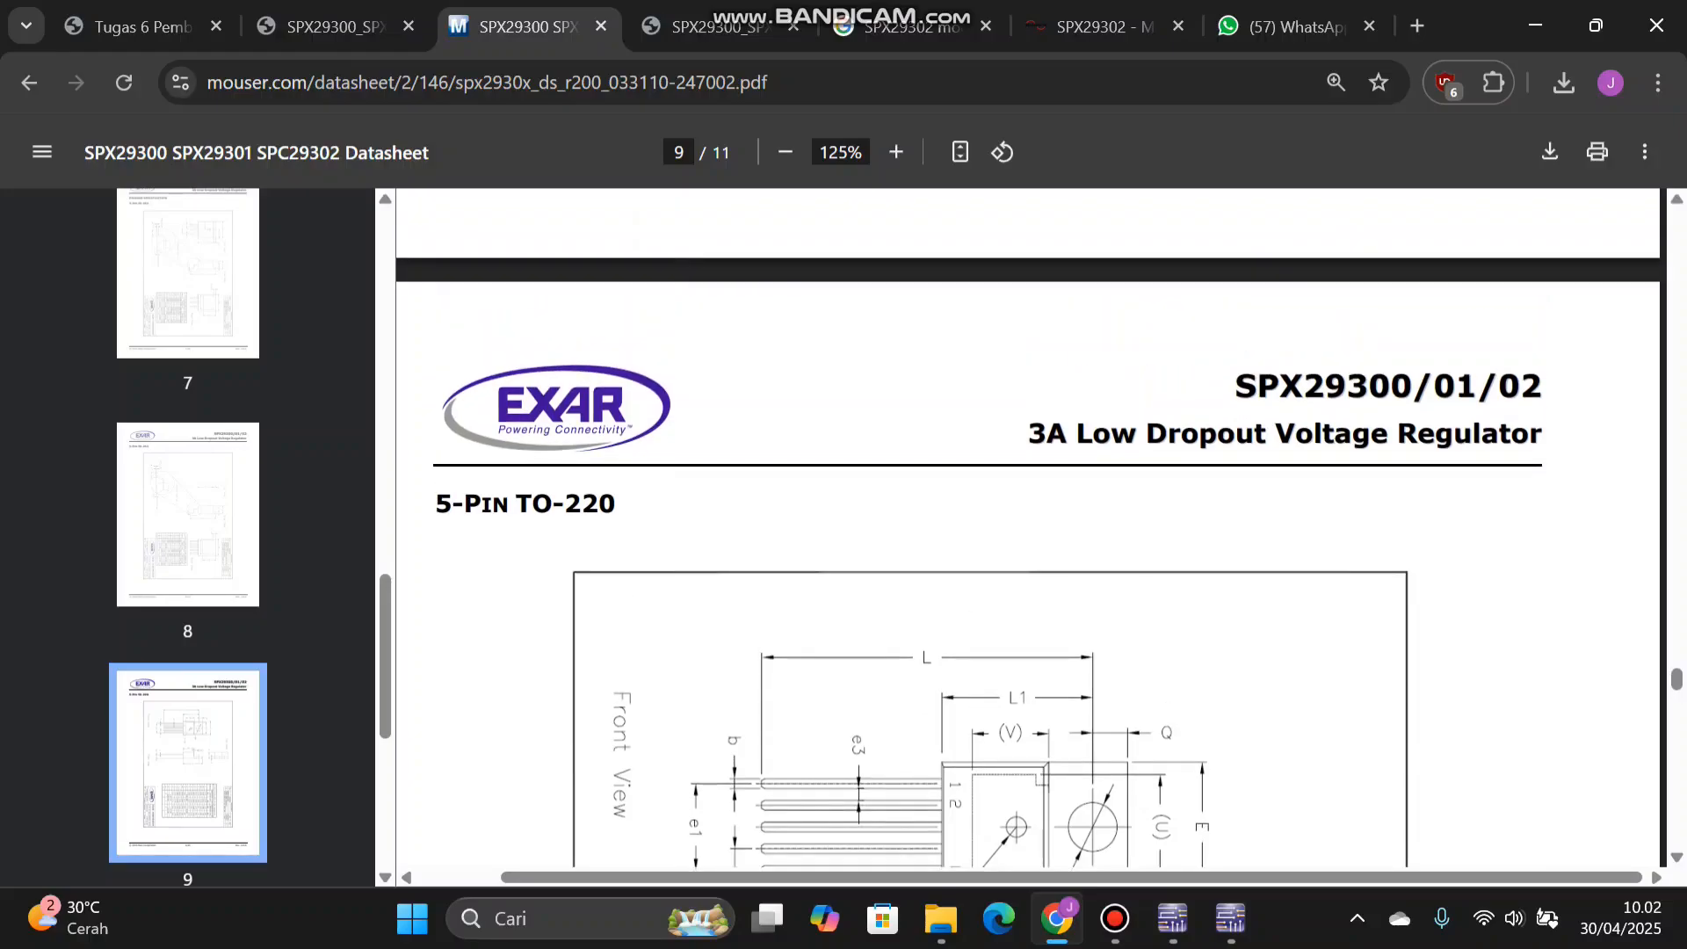
{"action": "scroll", "coordinate": [990, 527], "scroll_direction": "up", "scroll_amount": 10}
{"action": "scroll", "coordinate": [989, 527], "scroll_direction": "up", "scroll_amount": 3}
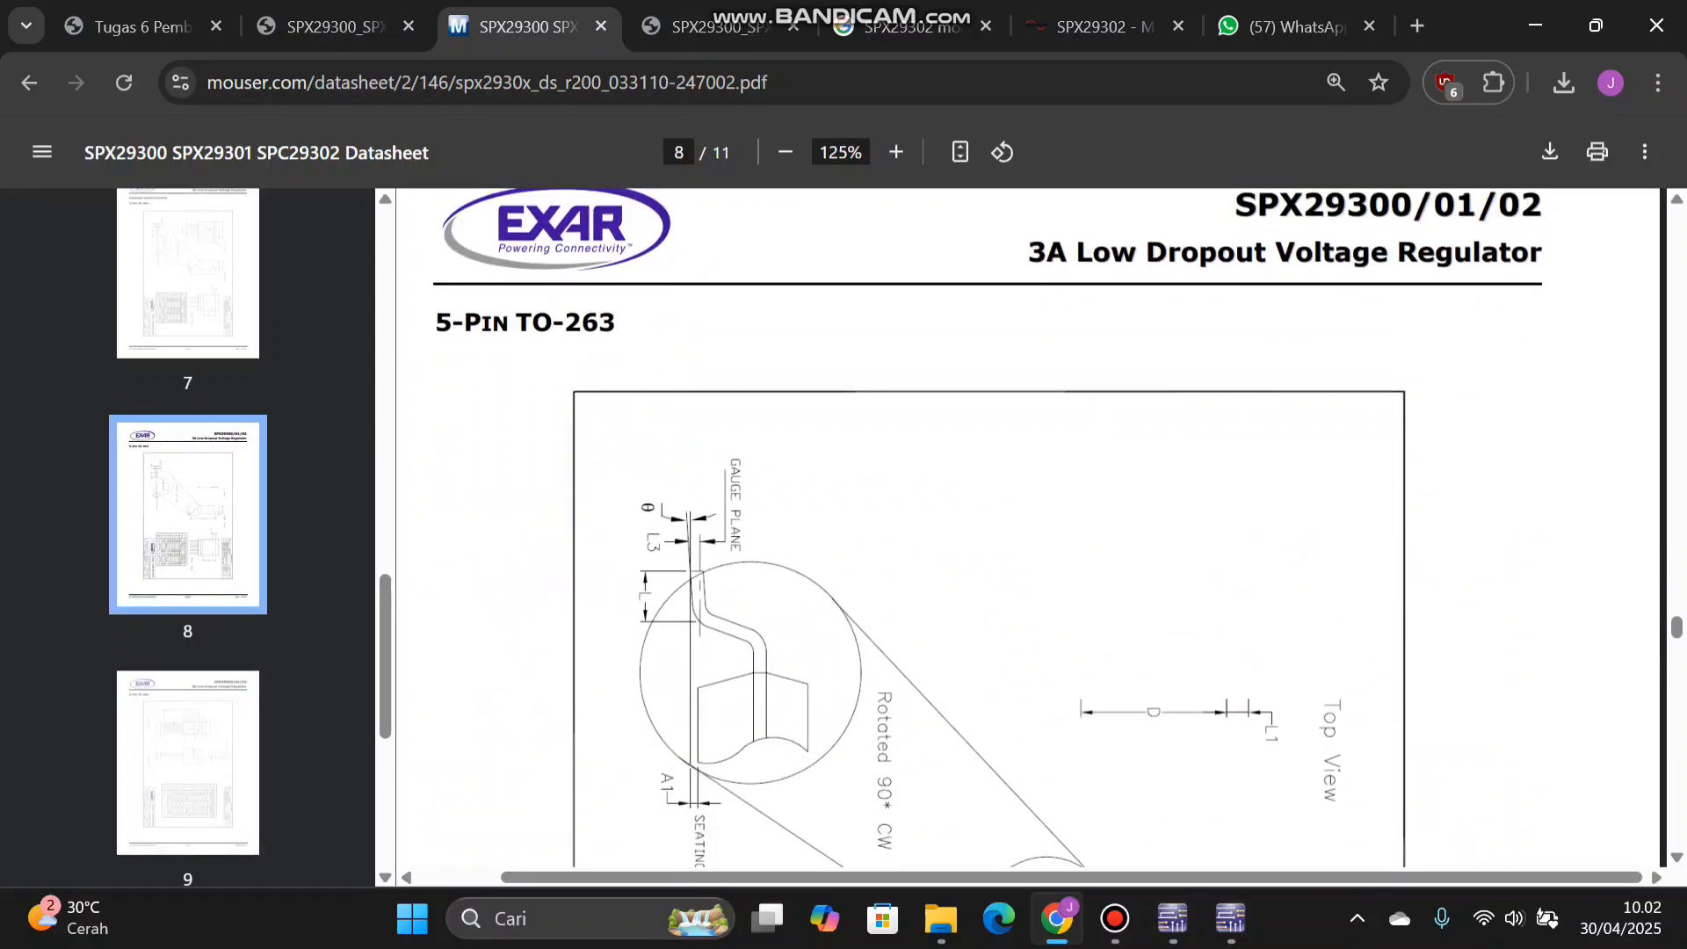
{"action": "scroll", "coordinate": [990, 527], "scroll_direction": "down", "scroll_amount": 2}
{"action": "scroll", "coordinate": [990, 527], "scroll_direction": "up", "scroll_amount": 2}
- Return to the 5-pin TO-220 page and match the dimension symbols in the package views against the dimension table
{"action": "scroll", "coordinate": [989, 527], "scroll_direction": "down", "scroll_amount": 15}
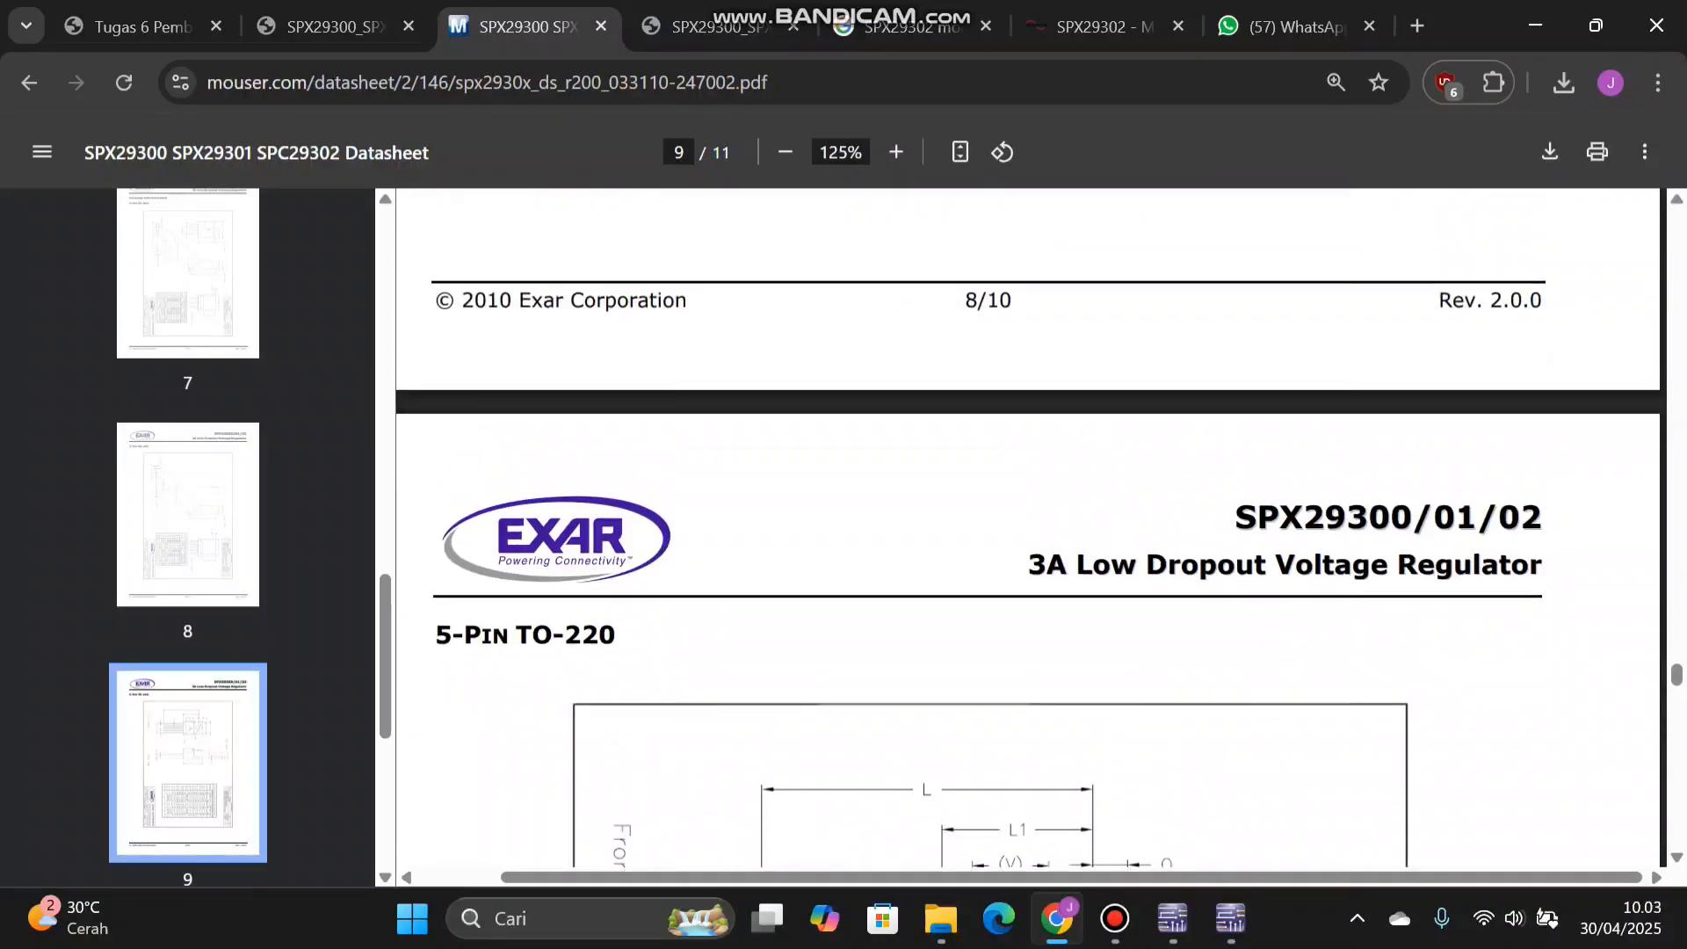
{"action": "scroll", "coordinate": [1029, 528], "scroll_direction": "up", "scroll_amount": 3}
{"action": "scroll", "coordinate": [1029, 527], "scroll_direction": "down", "scroll_amount": 3}
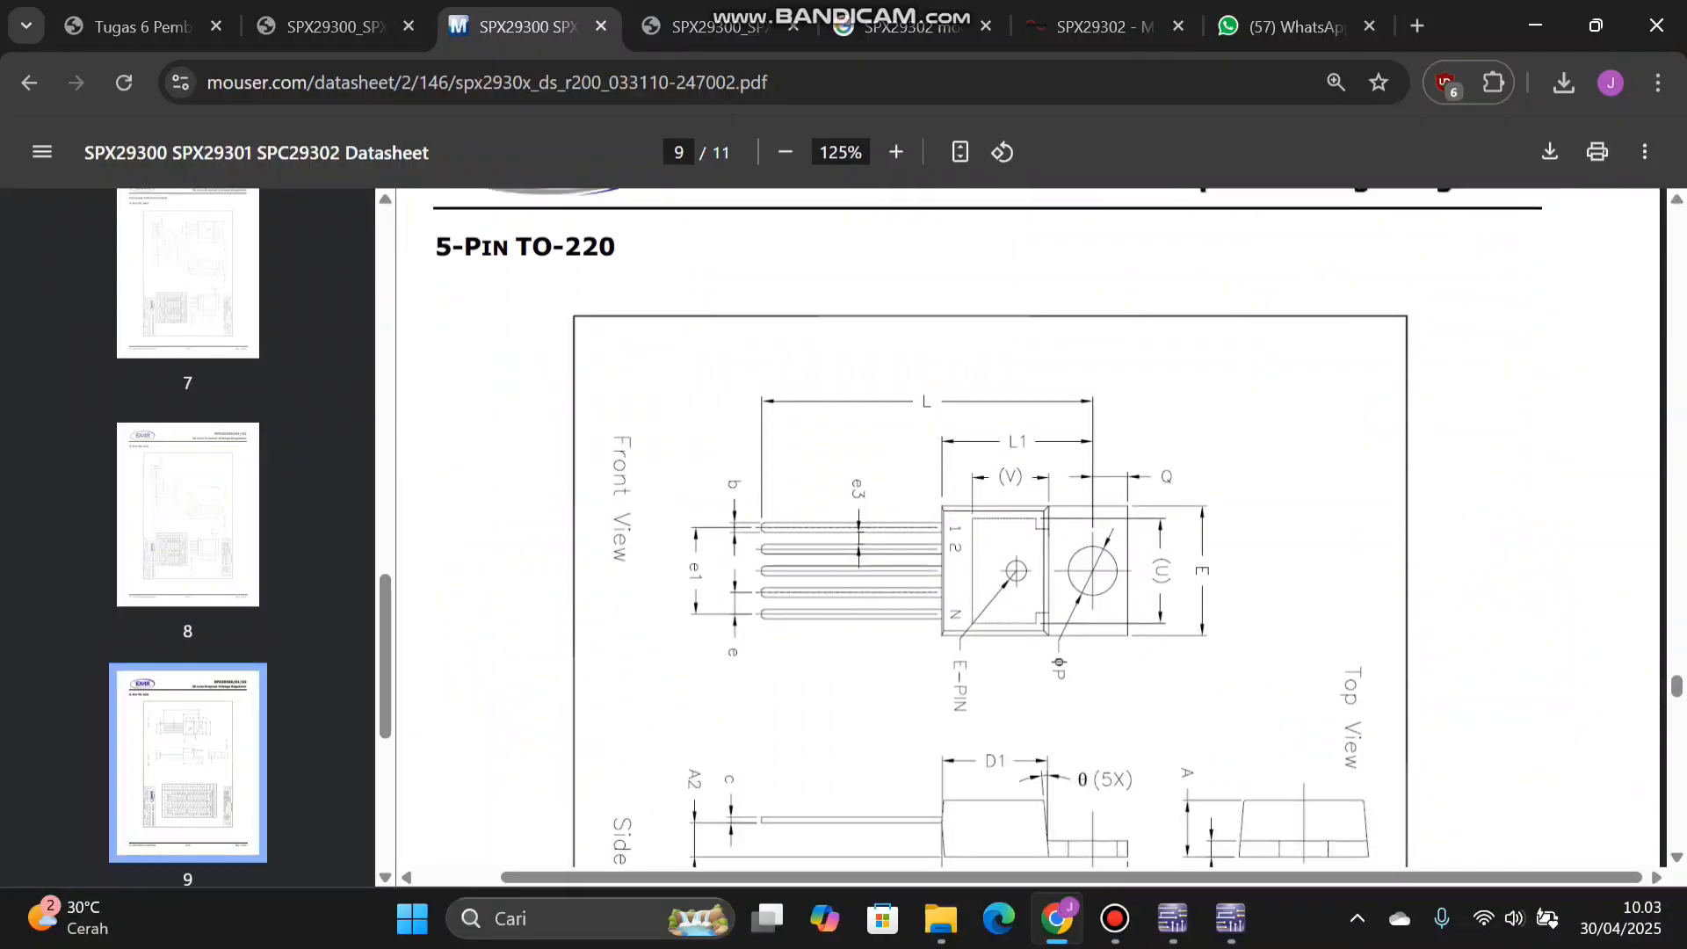
{"action": "scroll", "coordinate": [1028, 527], "scroll_direction": "up", "scroll_amount": 3}
{"action": "scroll", "coordinate": [1028, 527], "scroll_direction": "down", "scroll_amount": 10}
{"action": "scroll", "coordinate": [1028, 527], "scroll_direction": "up", "scroll_amount": 6}
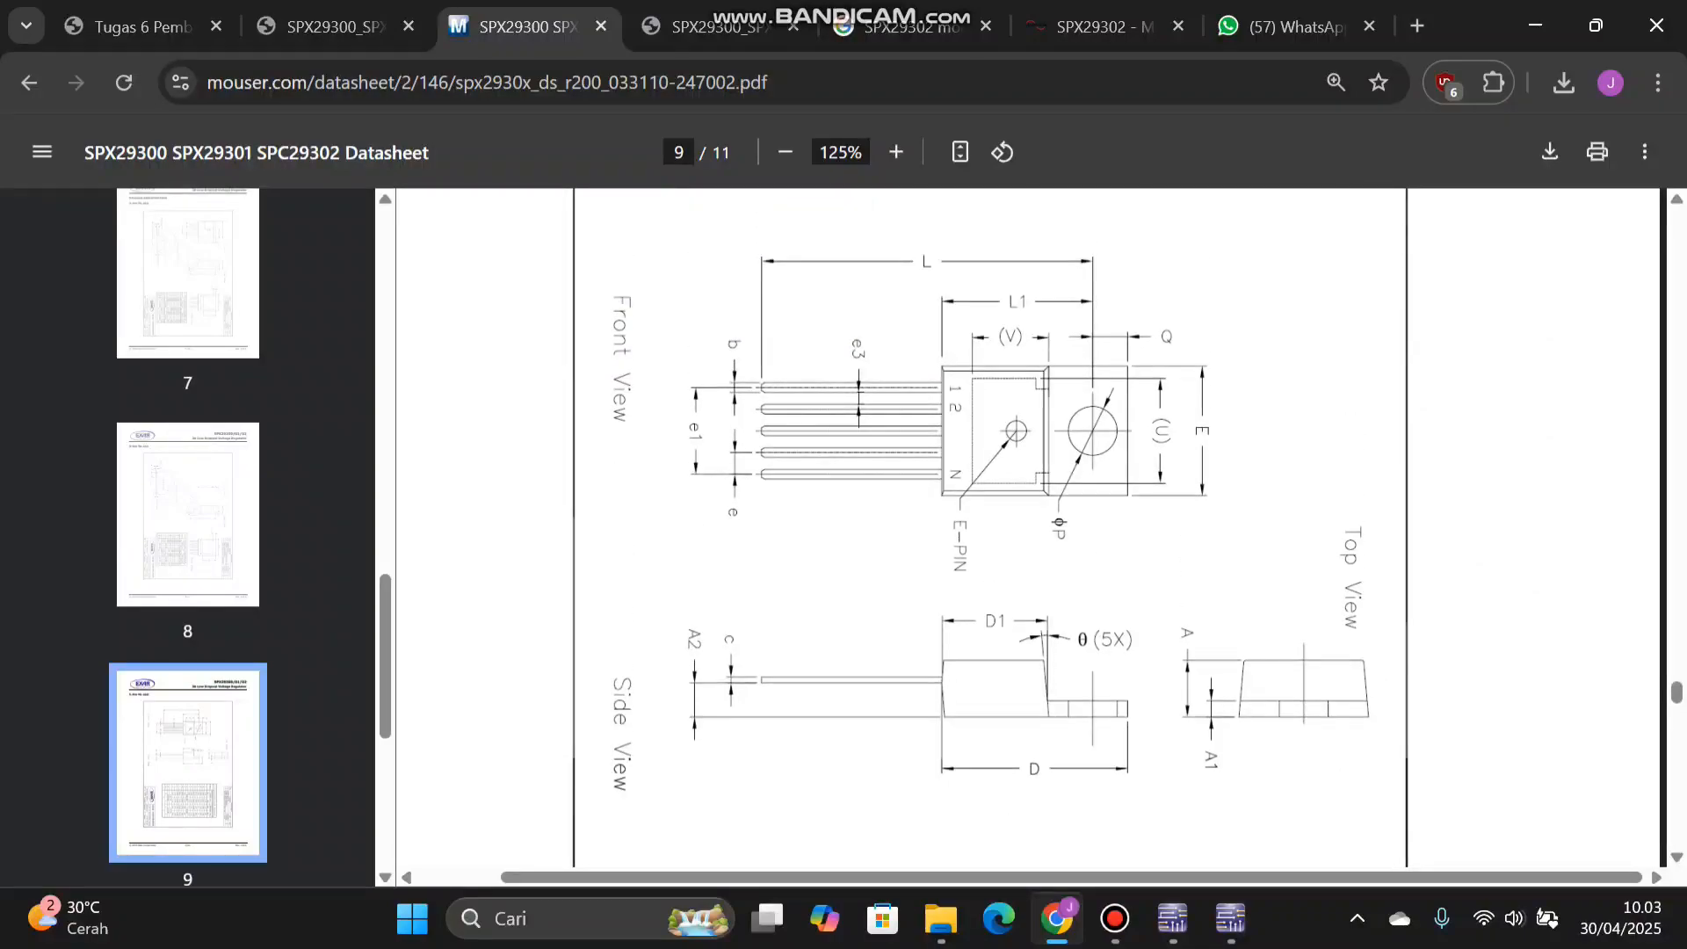
{"action": "scroll", "coordinate": [1028, 527], "scroll_direction": "down", "scroll_amount": 3}
{"action": "scroll", "coordinate": [1028, 527], "scroll_direction": "down", "scroll_amount": 3}
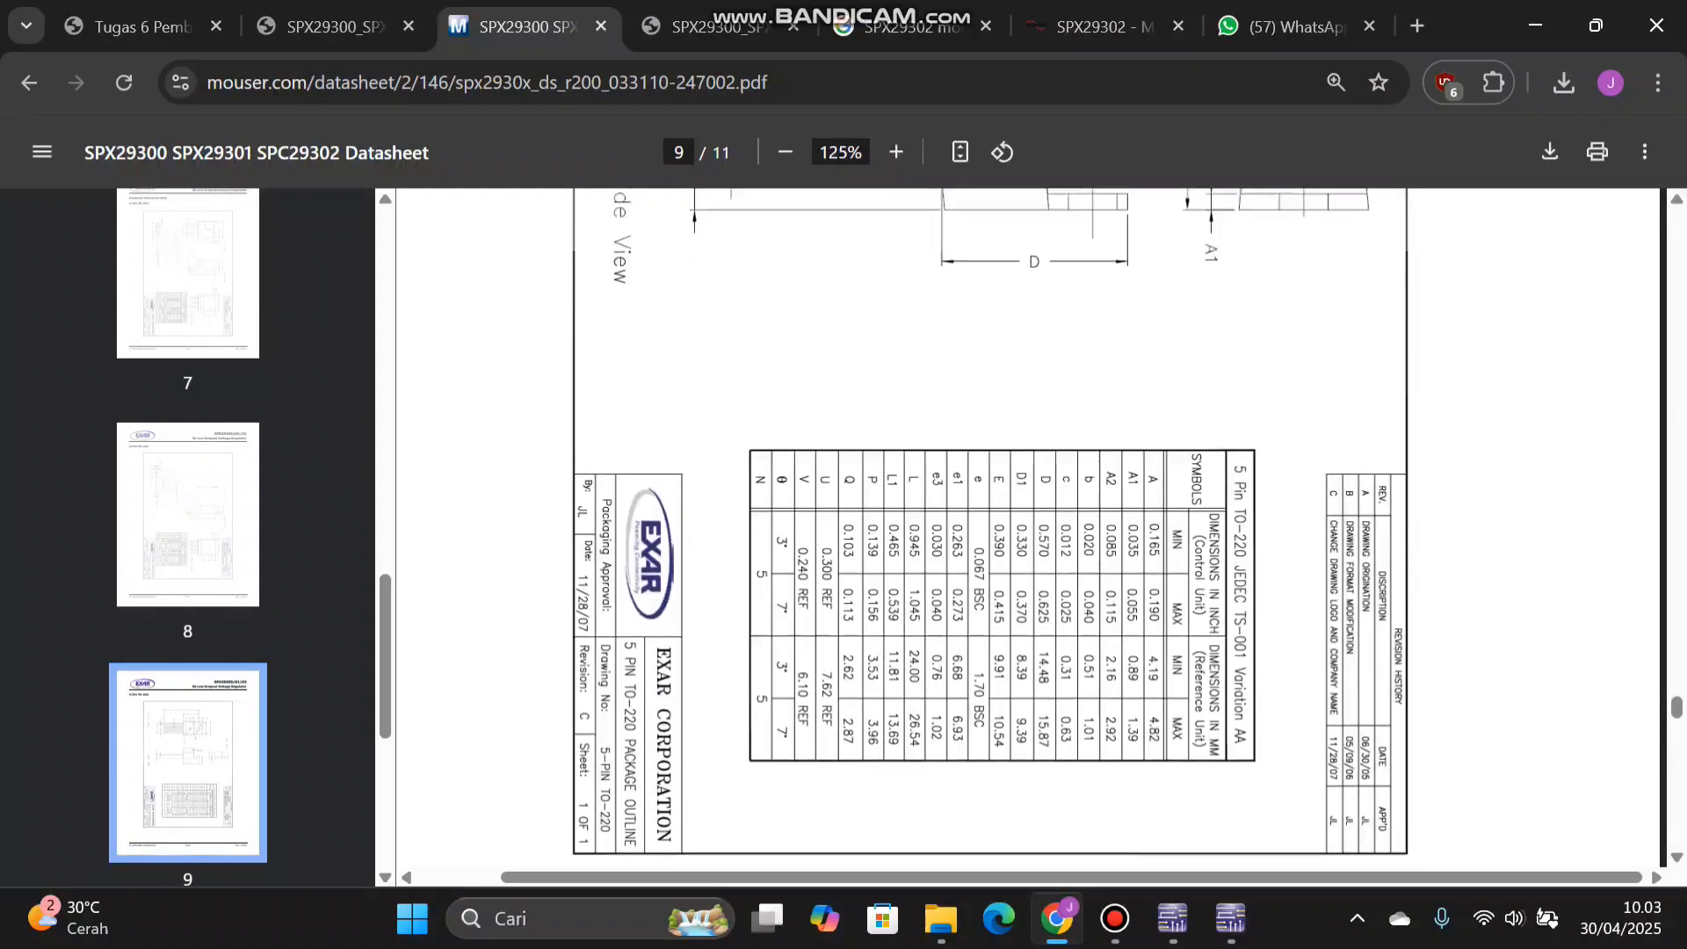
{"action": "scroll", "coordinate": [1028, 527], "scroll_direction": "up", "scroll_amount": 3}
{"action": "scroll", "coordinate": [991, 527], "scroll_direction": "down", "scroll_amount": 3}
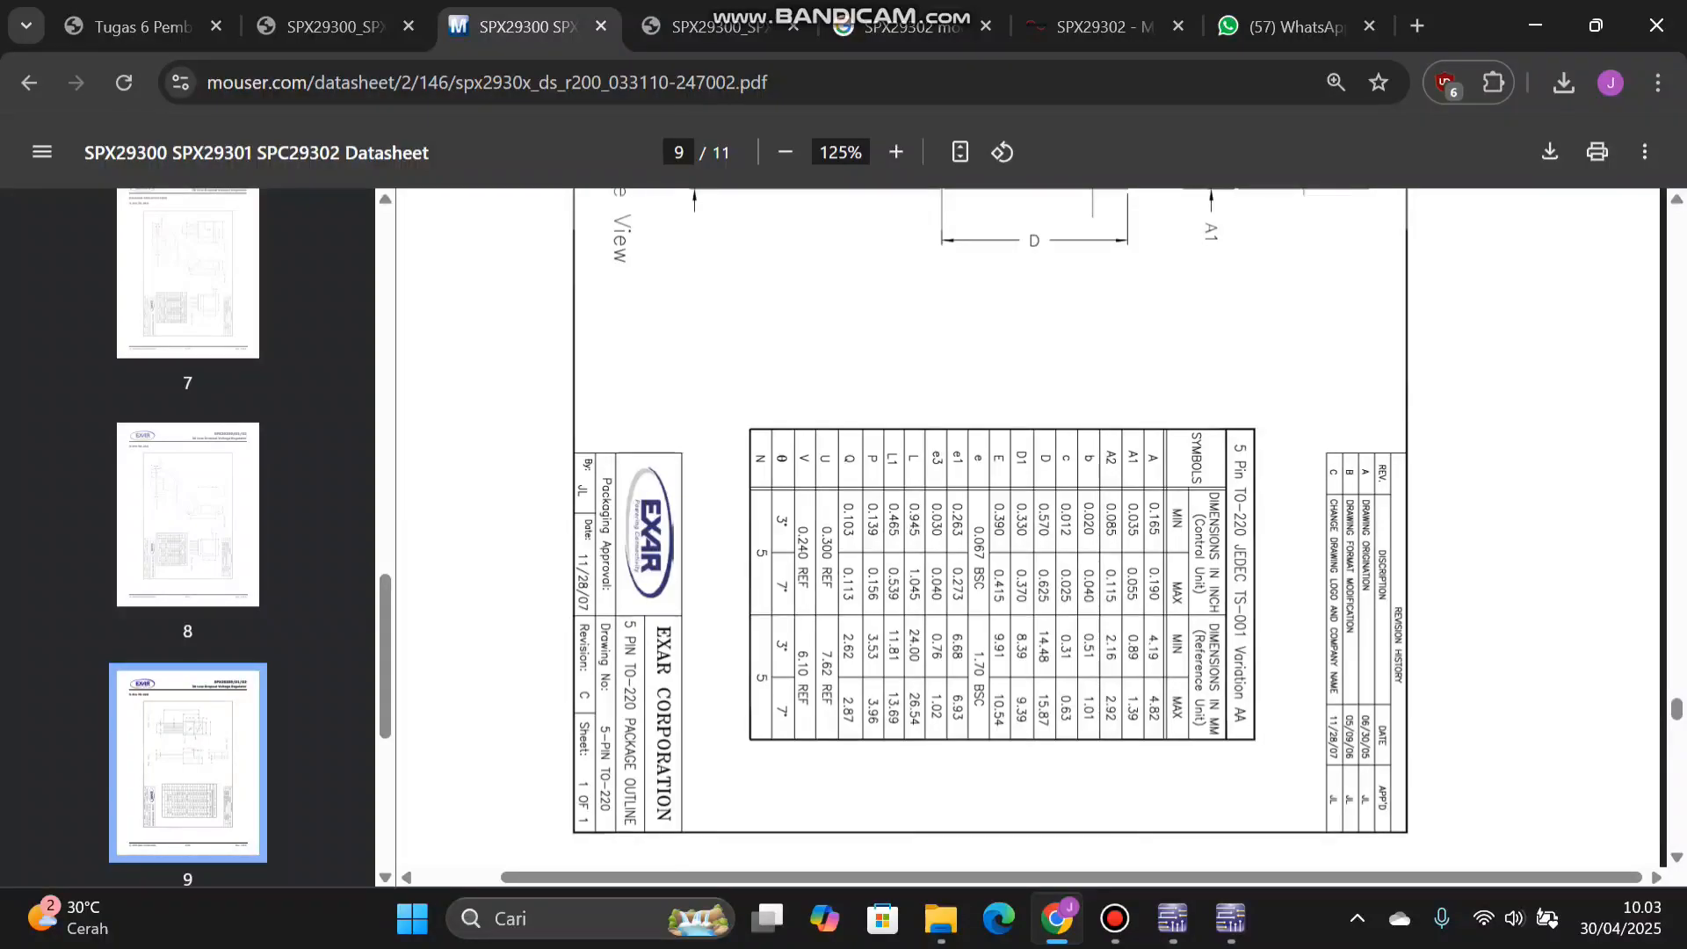
- Look up package thickness A in the 5-pin TO-220 table, switch to Ultiboard and set the footprint's Y dimension to 4.82 mm
{"action": "scroll", "coordinate": [992, 527], "scroll_direction": "up", "scroll_amount": 2}
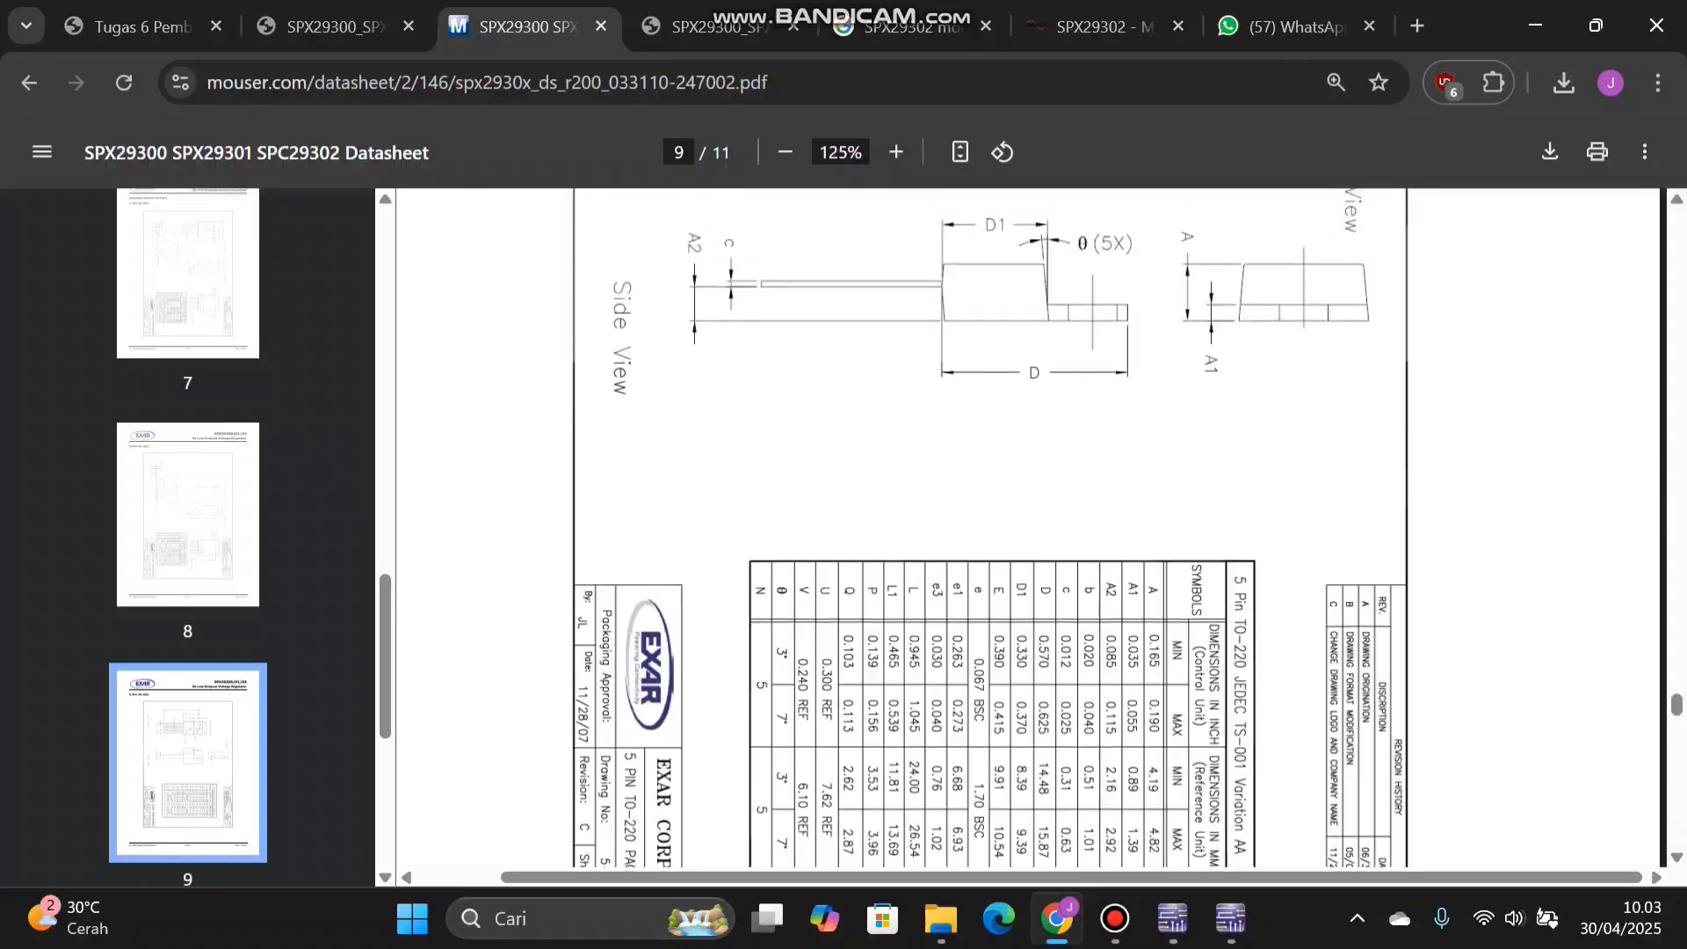
{"action": "scroll", "coordinate": [991, 527], "scroll_direction": "down", "scroll_amount": 2}
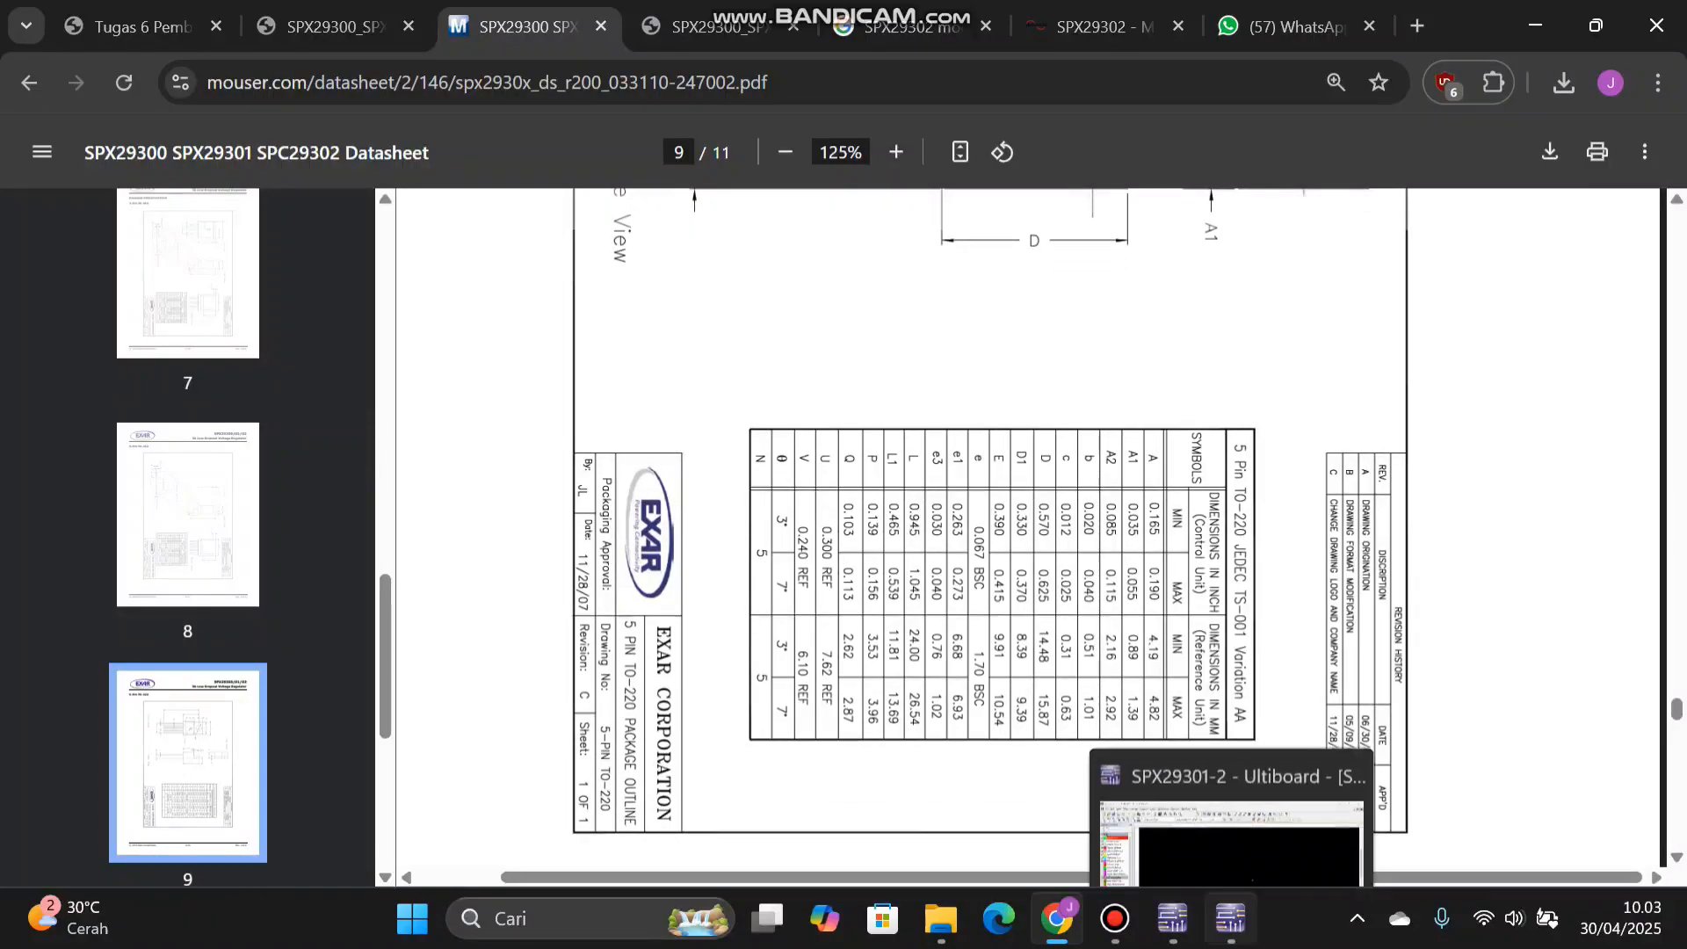
{"action": "left_click", "coordinate": [1230, 919]}
{"action": "double_click", "coordinate": [792, 281]}
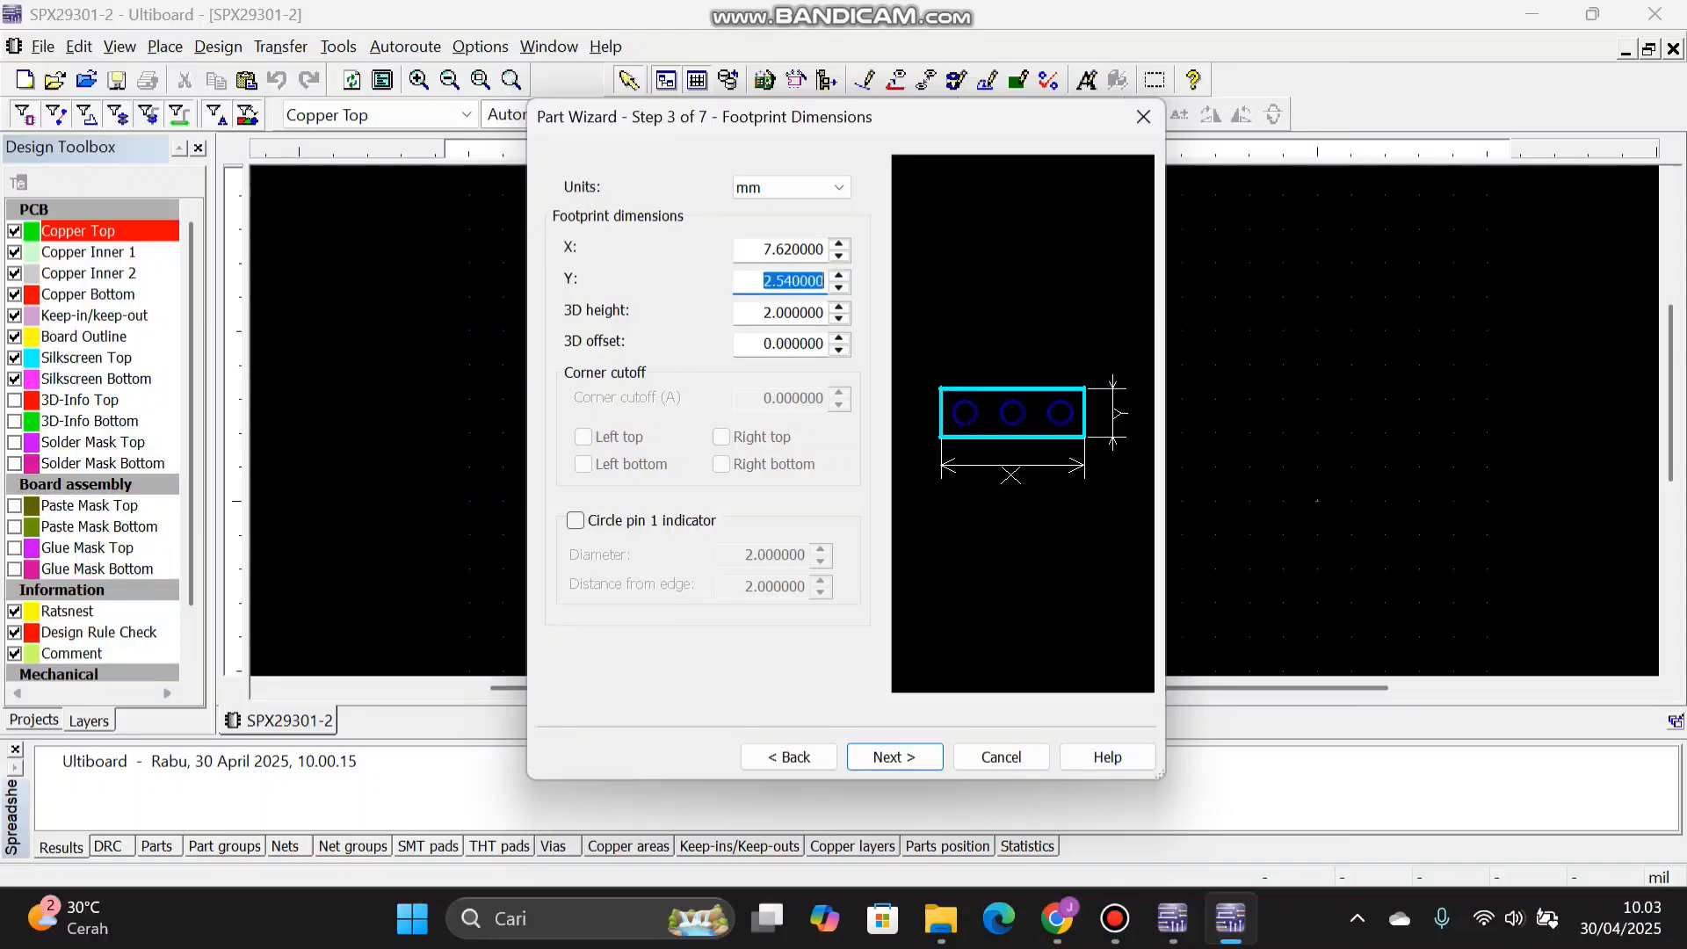
{"action": "type", "text": "4.82"}
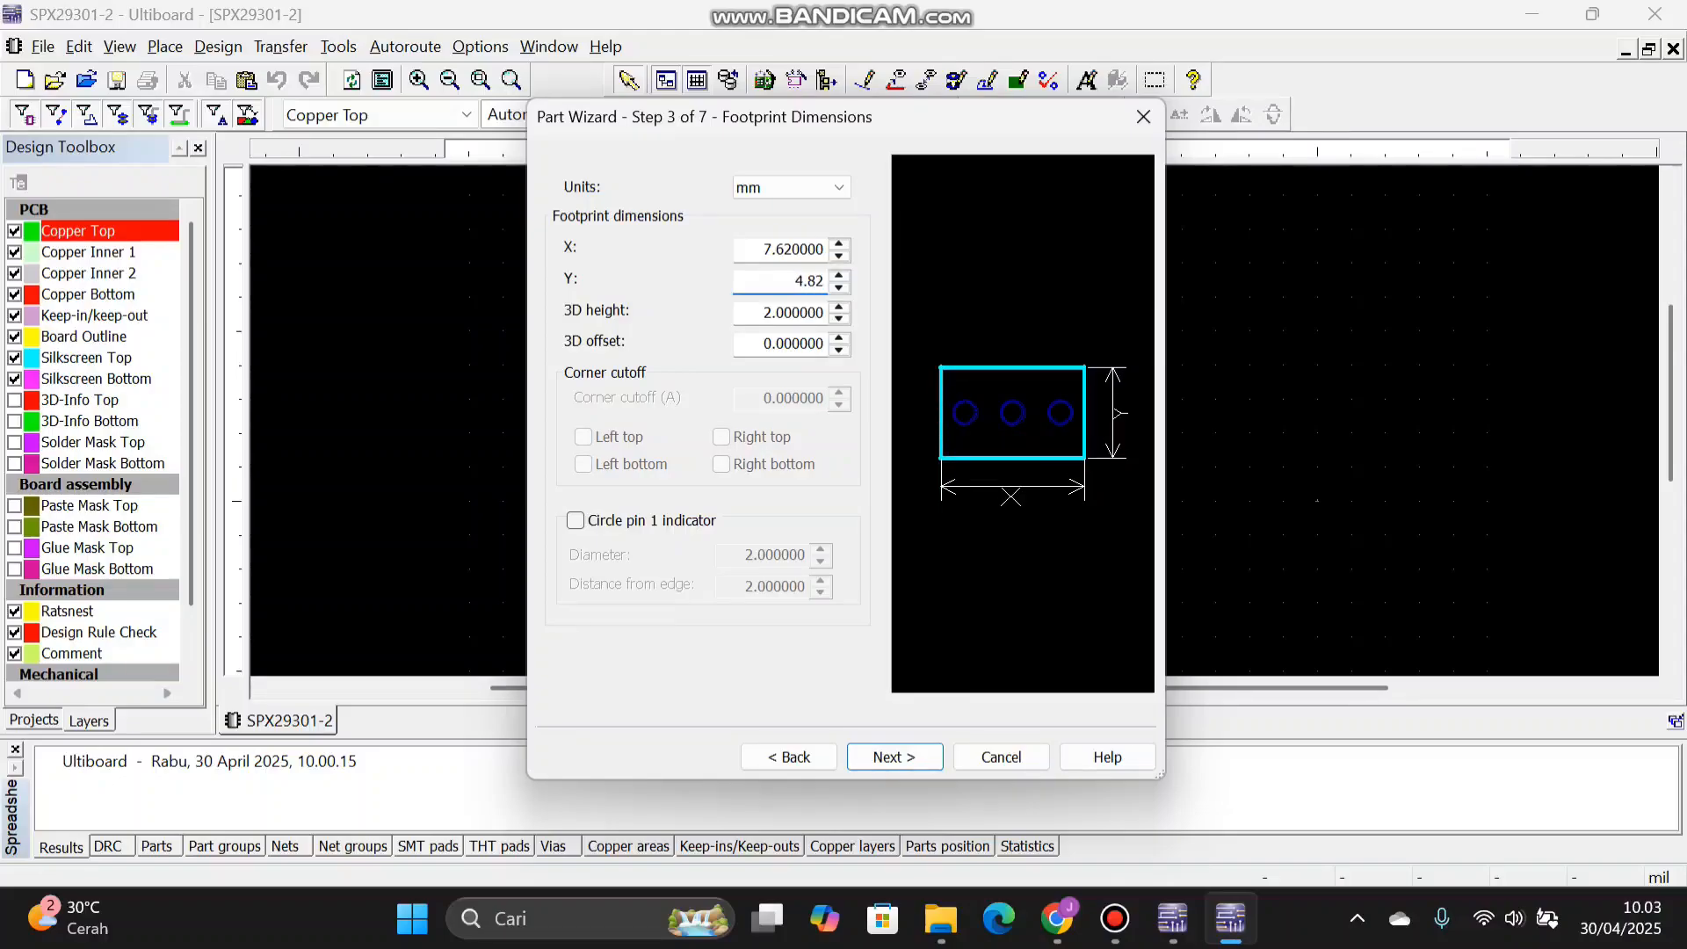
{"action": "key", "text": "Tab"}
- Look up maximum body width E in the Chrome datasheet, then set the footprint's X dimension to 10.54 mm in Ultiboard
{"action": "key", "text": "alt+Tab"}
{"action": "scroll", "coordinate": [1029, 527], "scroll_direction": "up", "scroll_amount": 13}
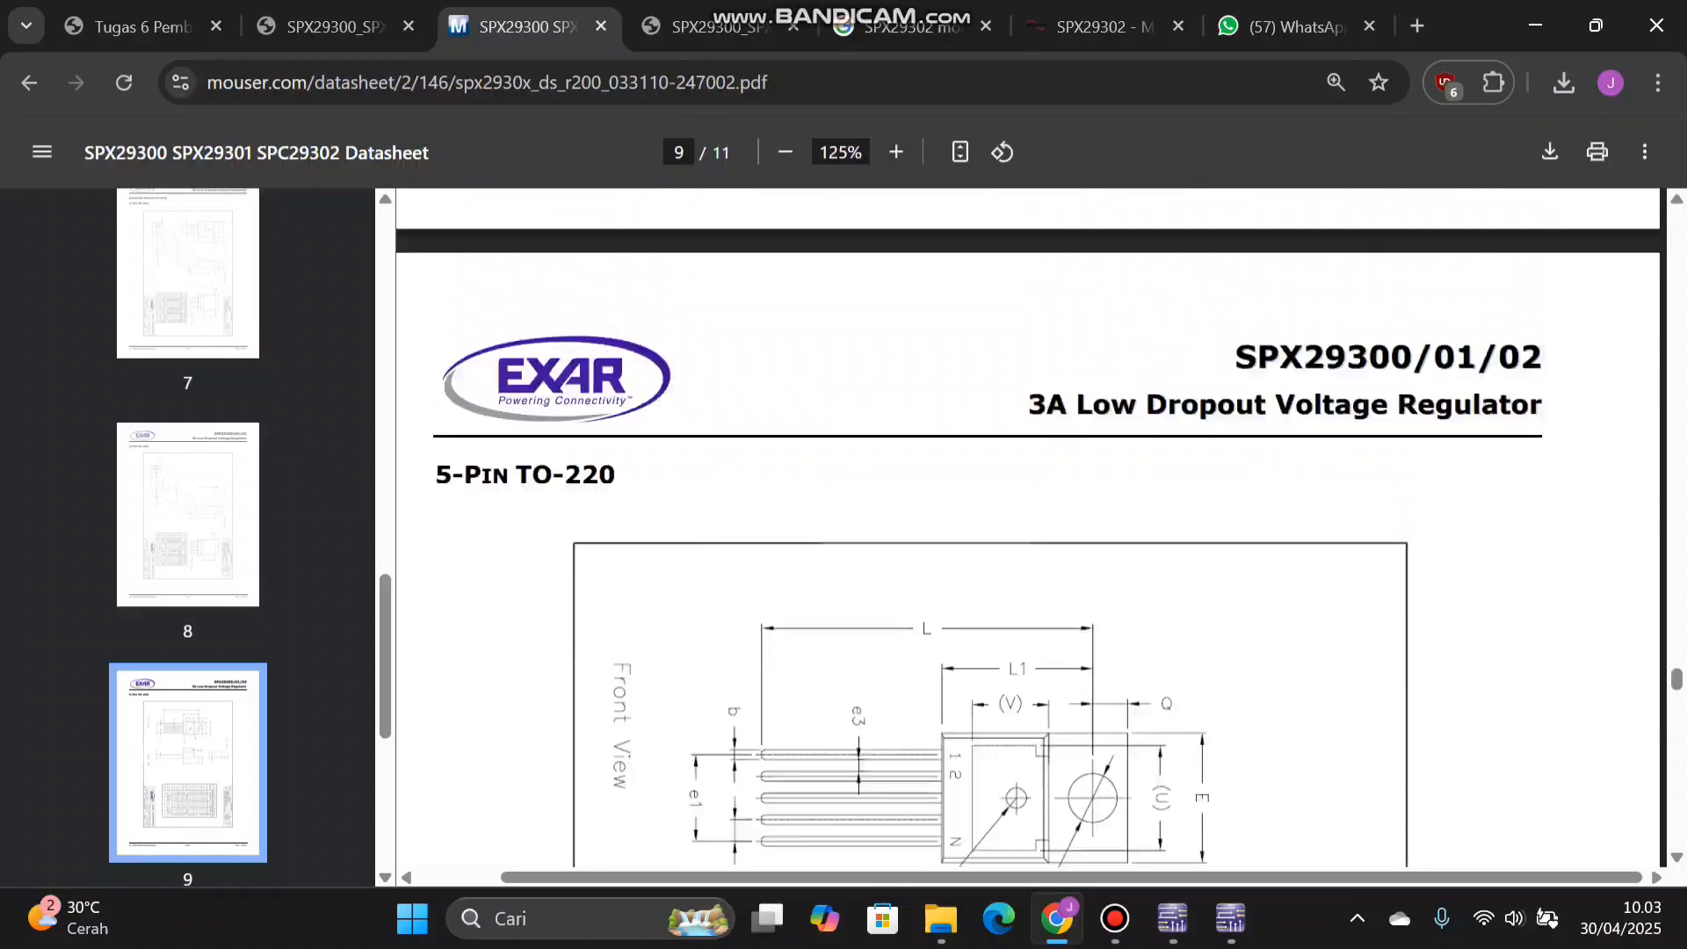
{"action": "scroll", "coordinate": [1029, 527], "scroll_direction": "down", "scroll_amount": 6}
{"action": "scroll", "coordinate": [1028, 527], "scroll_direction": "down", "scroll_amount": 12}
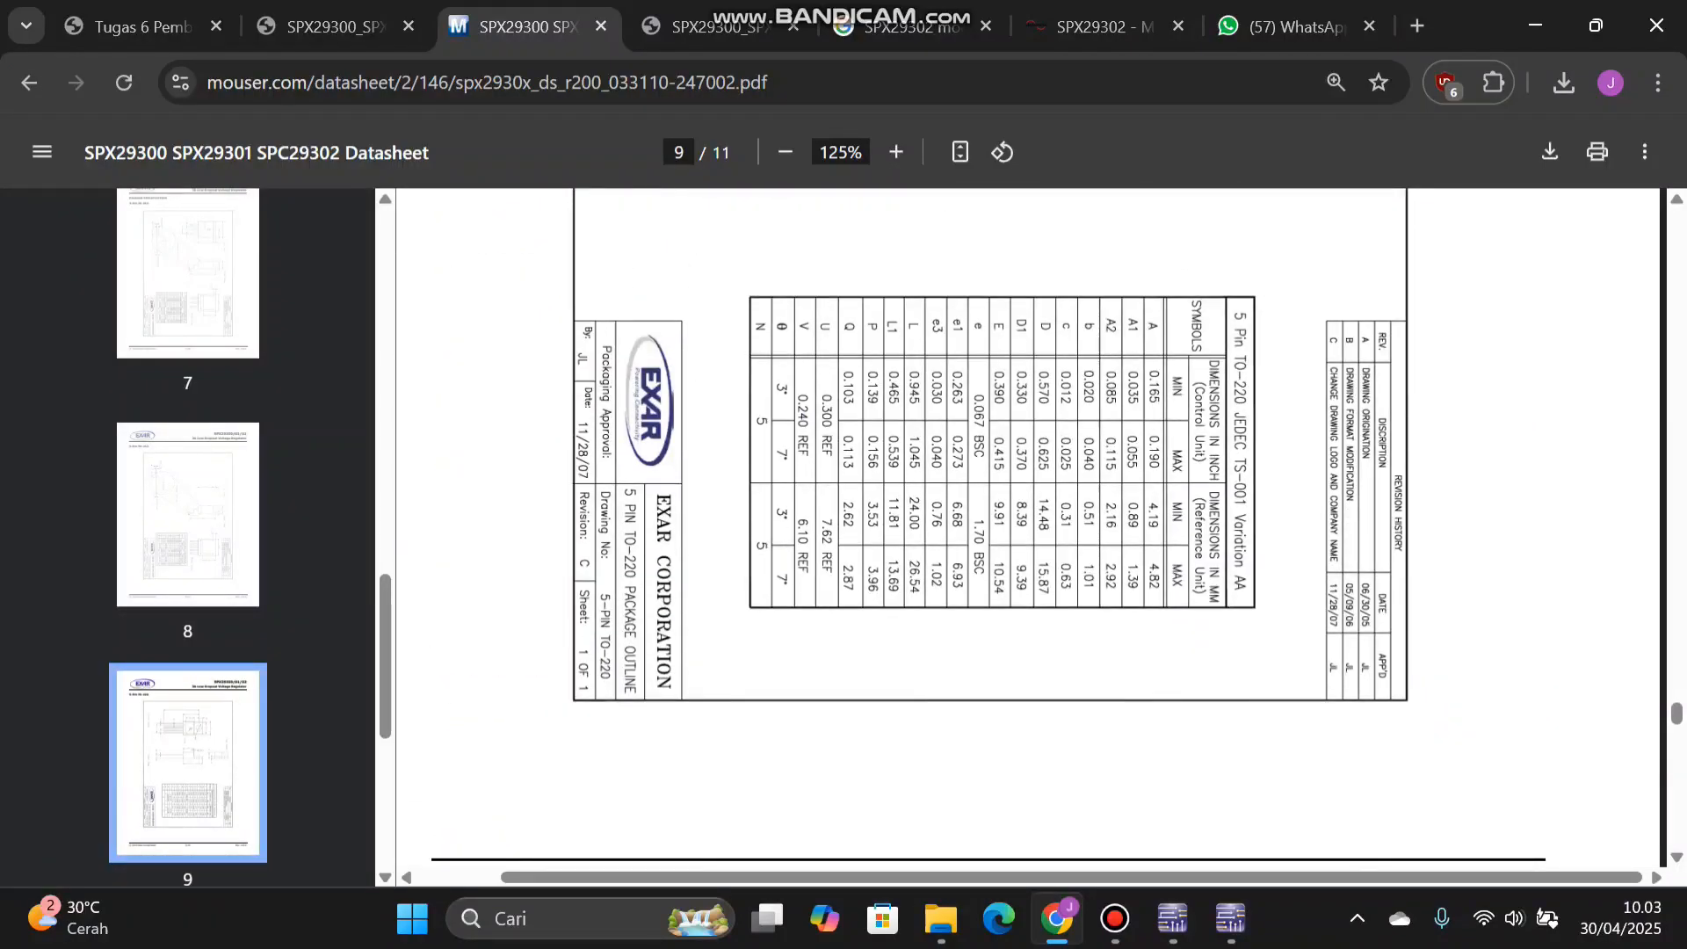
{"action": "key", "text": "alt+Tab"}
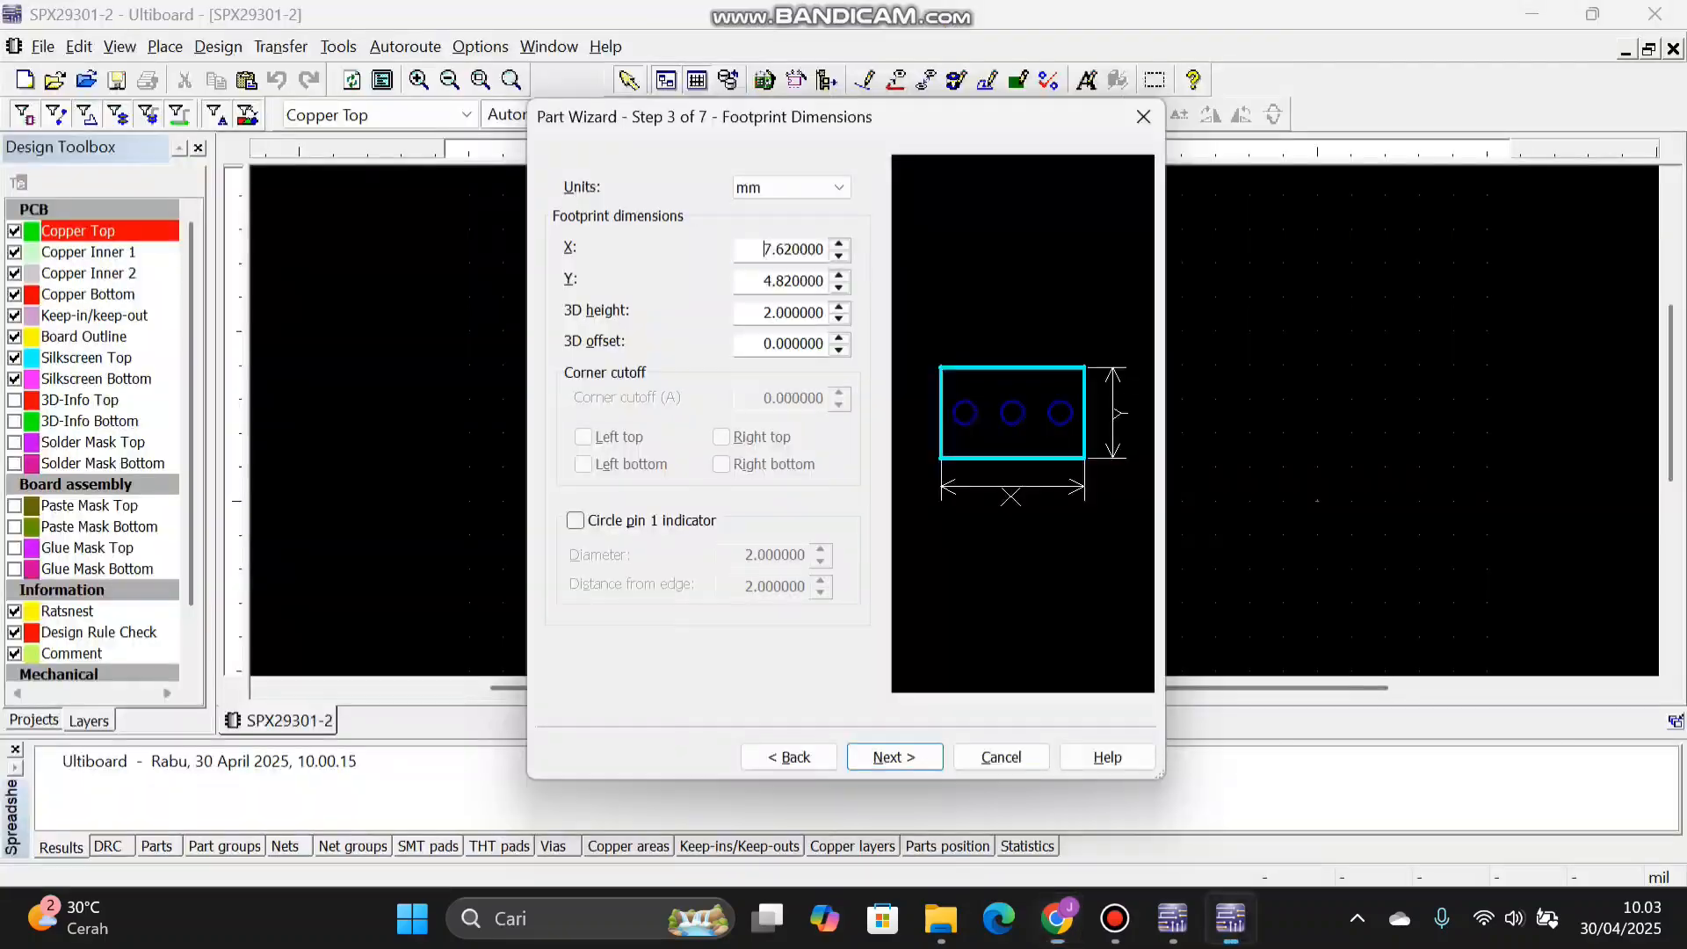
{"action": "key", "text": "shift+End"}
{"action": "type", "text": "10.54"}
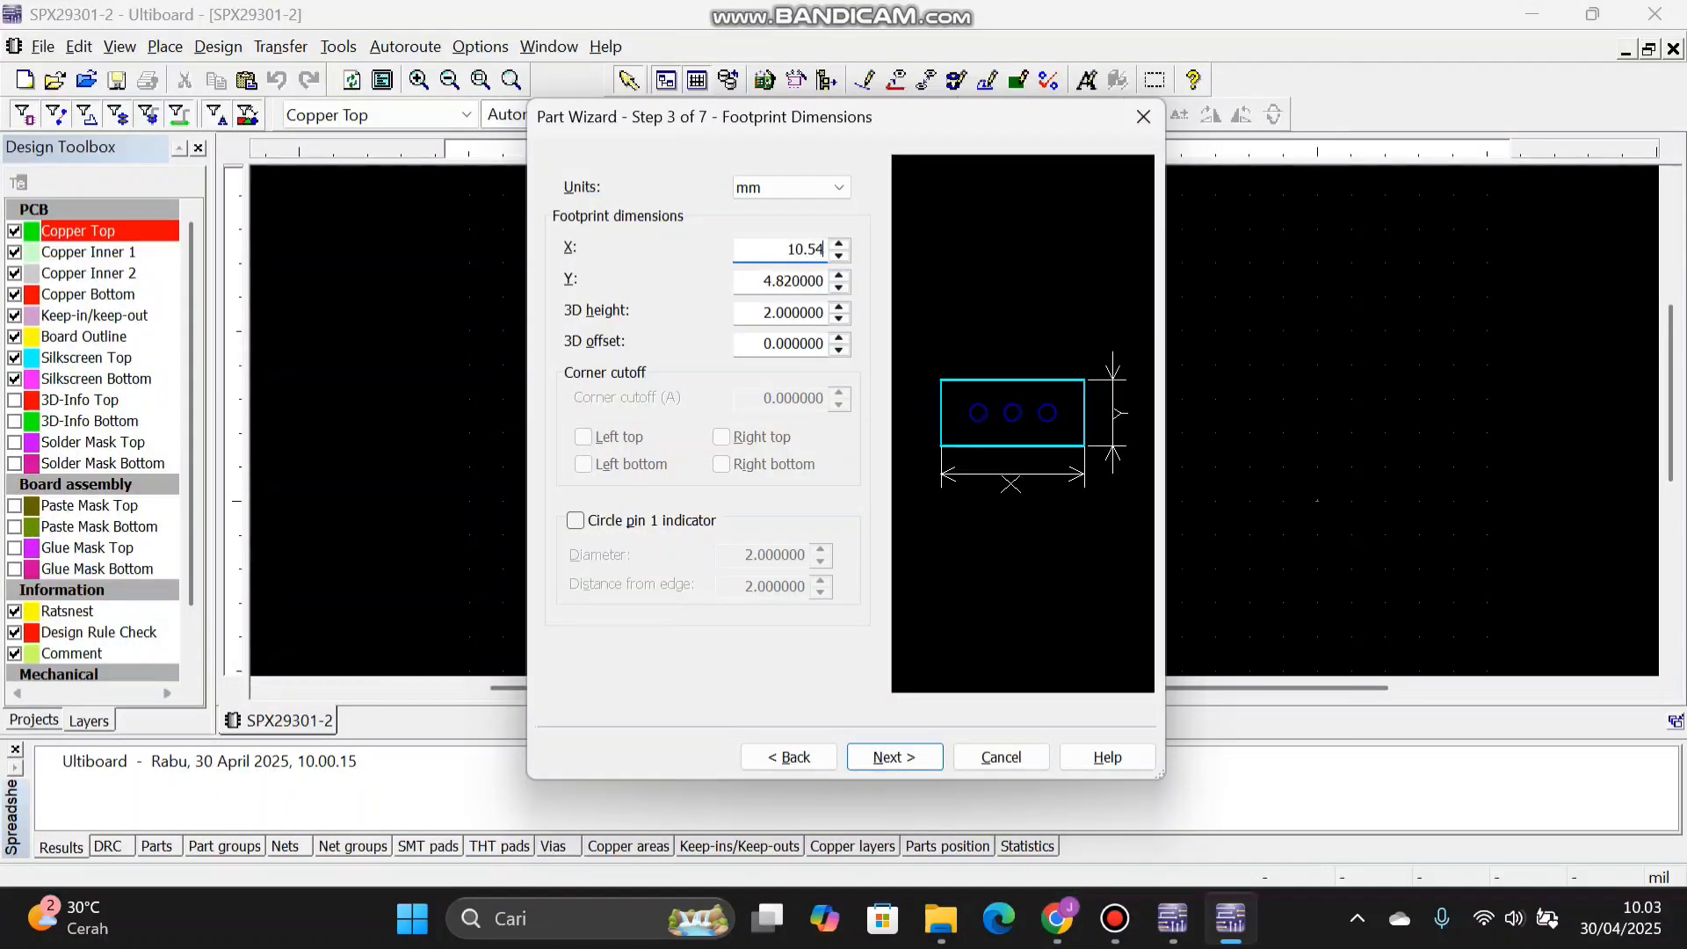
- Check body length D in the Chrome datasheet, set the 3D height to 15.87 mm in Ultiboard and accept the default 3D color settings
{"action": "key", "text": "Tab"}
{"action": "key", "text": "Tab"}
{"action": "key", "text": "alt+Tab"}
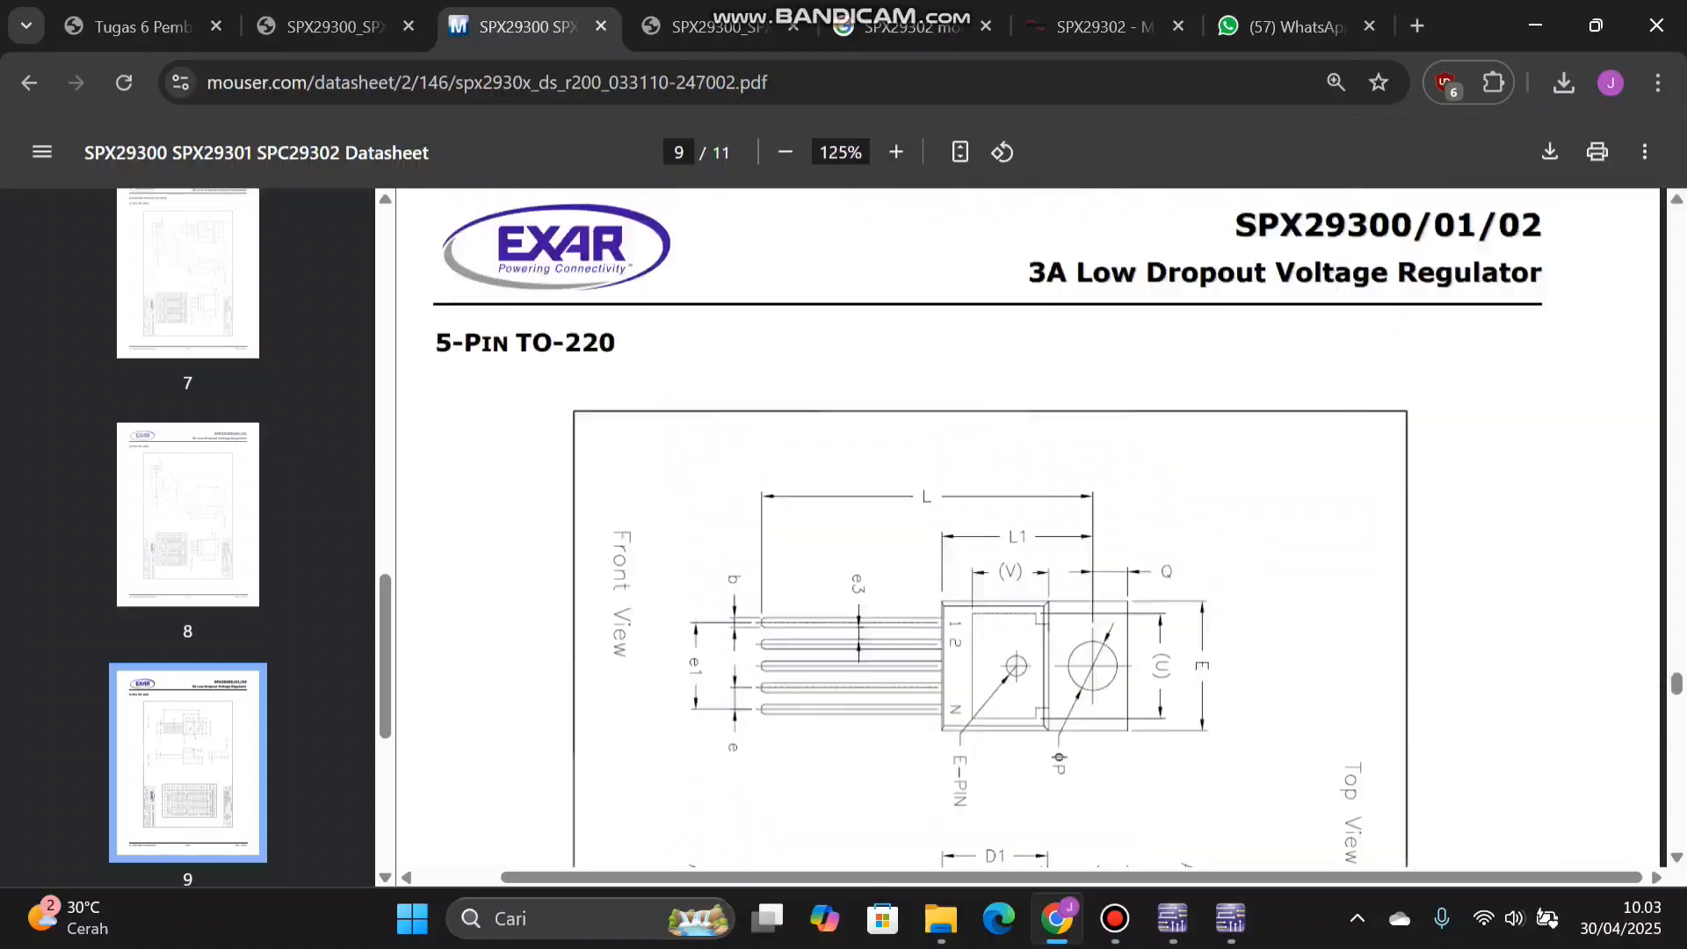
{"action": "scroll", "coordinate": [1028, 527], "scroll_direction": "up", "scroll_amount": 2}
{"action": "scroll", "coordinate": [1028, 528], "scroll_direction": "down", "scroll_amount": 5}
{"action": "scroll", "coordinate": [1028, 528], "scroll_direction": "up", "scroll_amount": 2}
{"action": "scroll", "coordinate": [1028, 527], "scroll_direction": "down", "scroll_amount": 1}
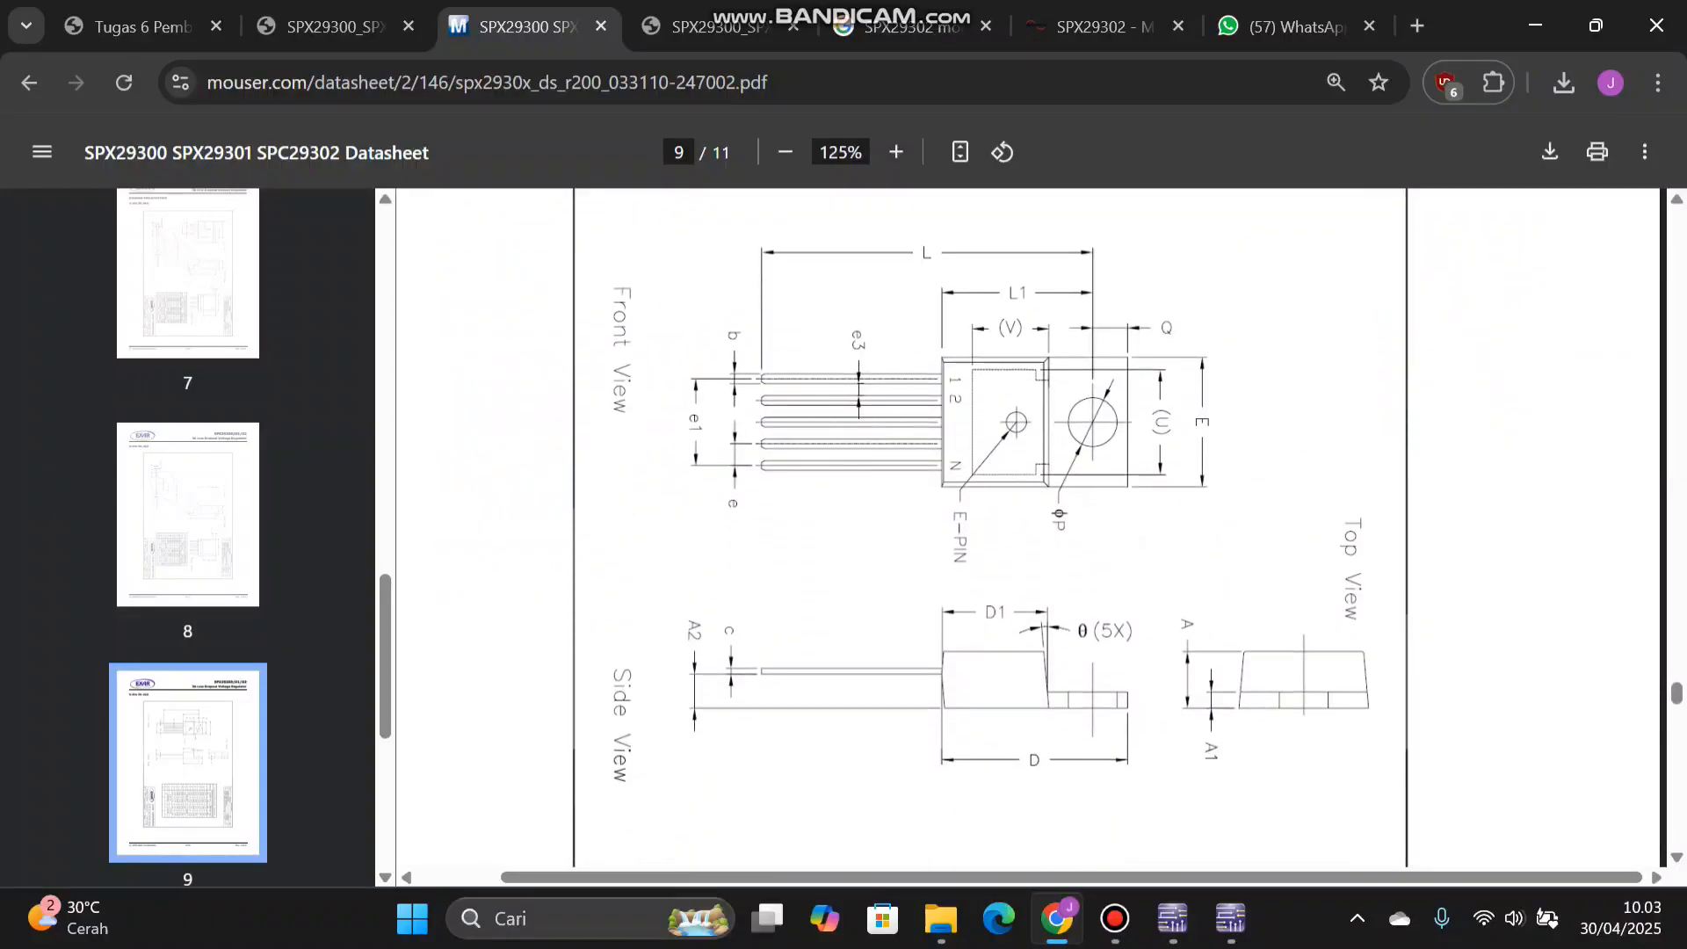
{"action": "scroll", "coordinate": [1028, 528], "scroll_direction": "down", "scroll_amount": 3}
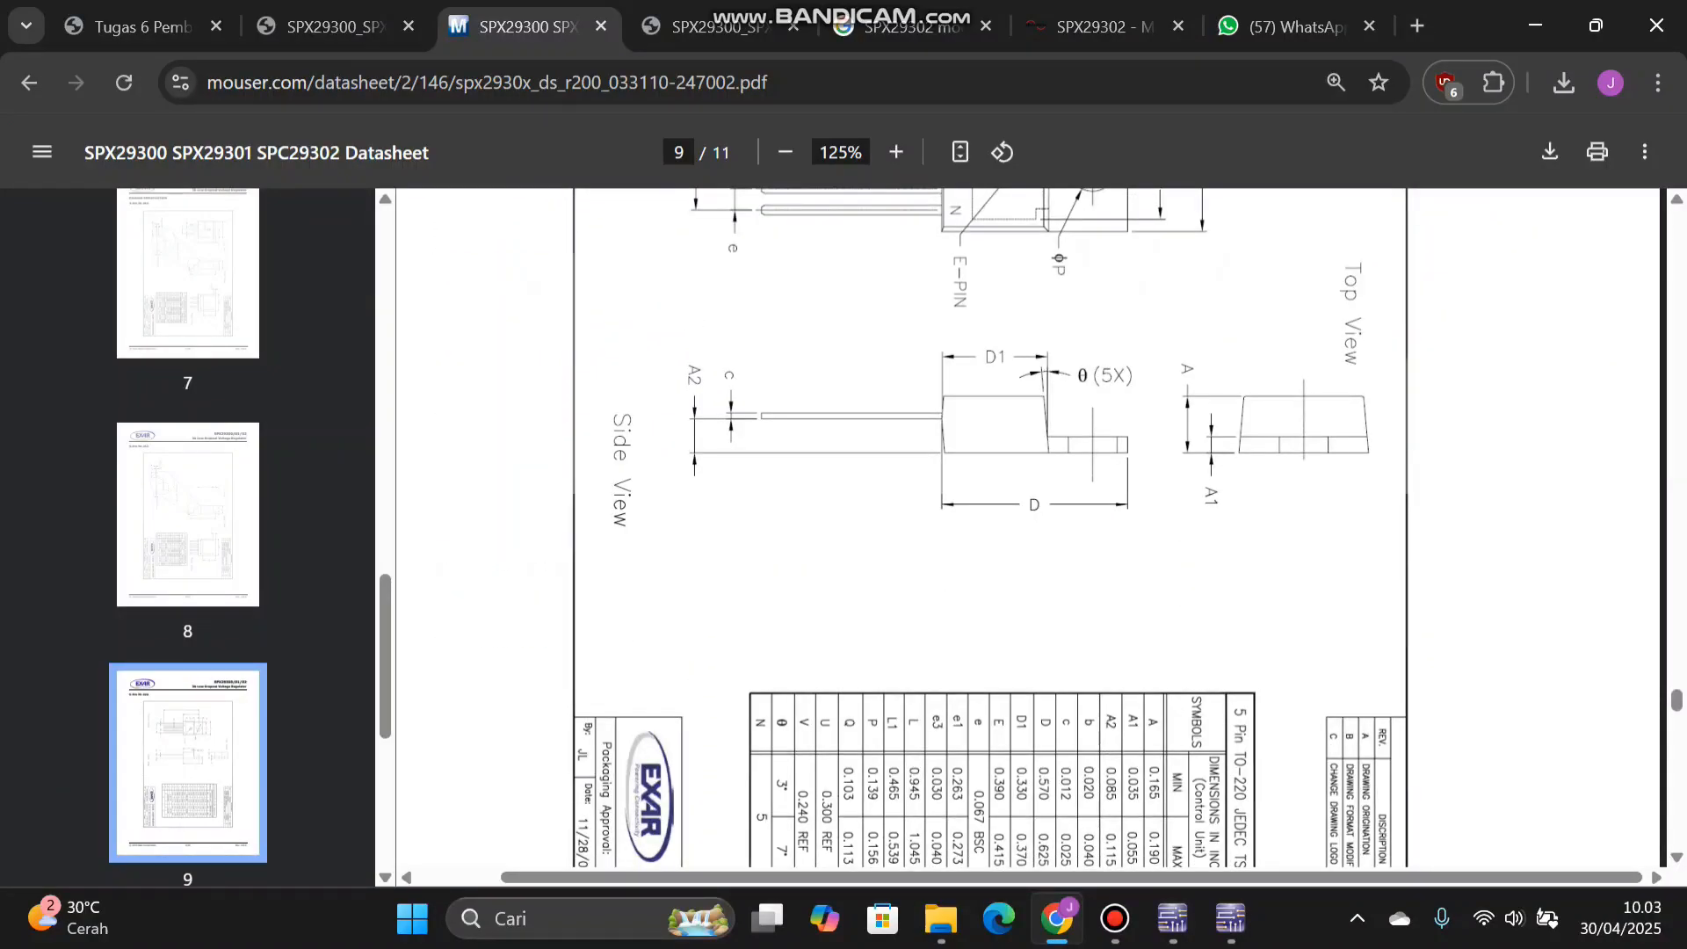
{"action": "scroll", "coordinate": [1028, 527], "scroll_direction": "down", "scroll_amount": 5}
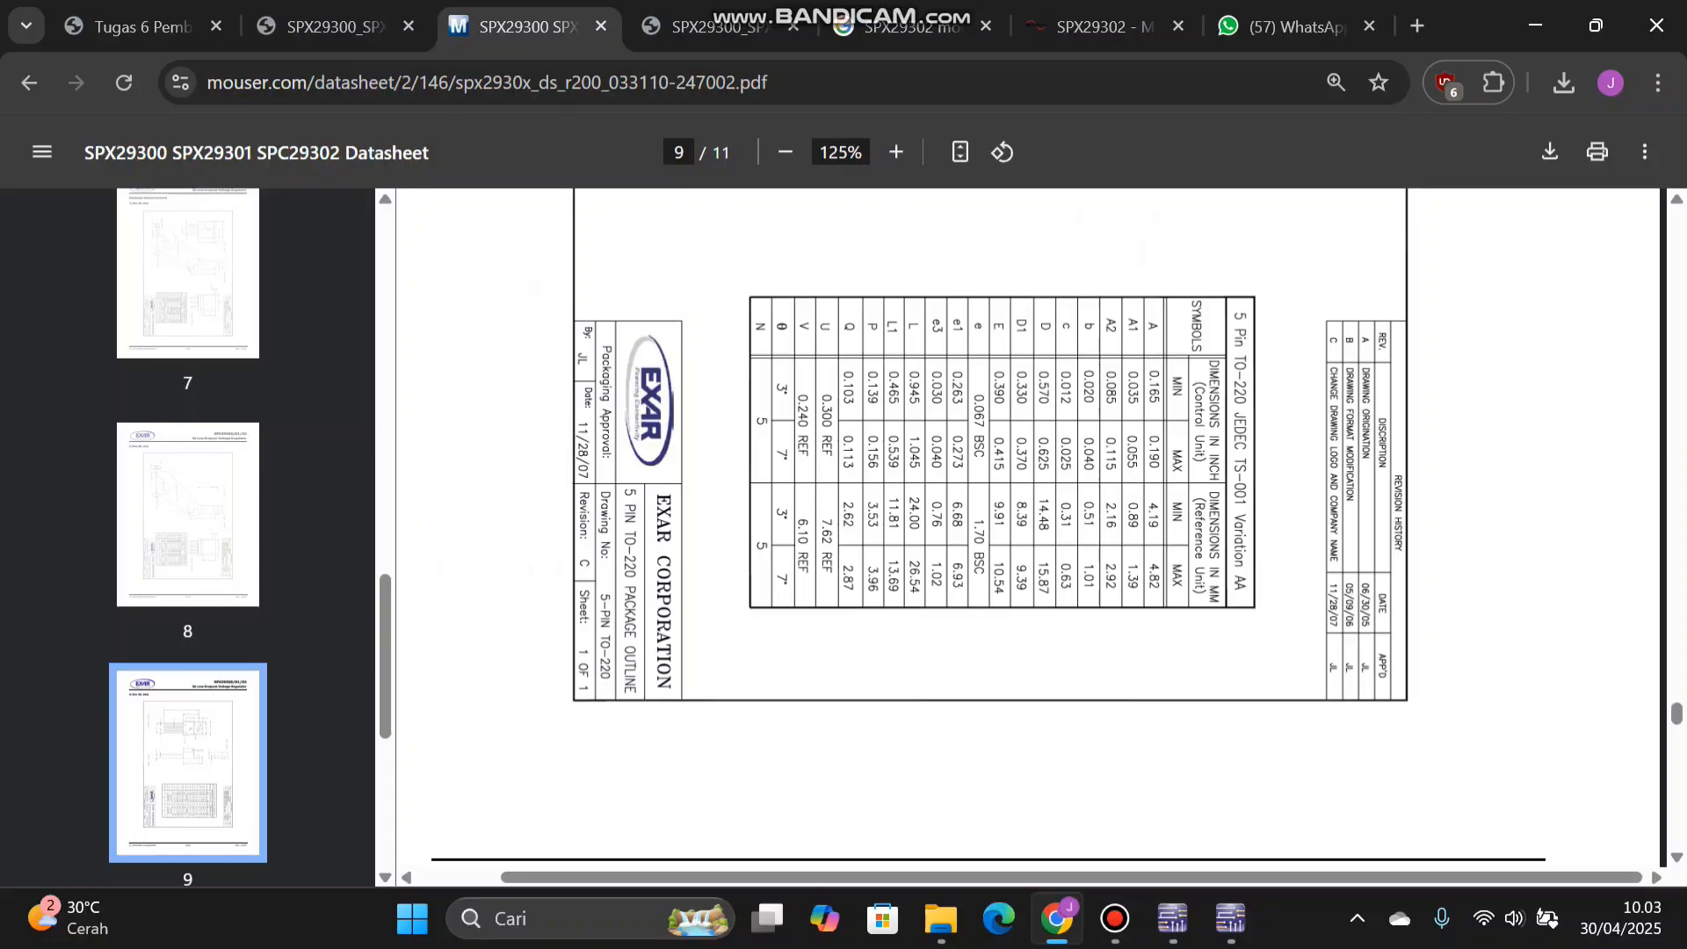
{"action": "key", "text": "alt+Tab"}
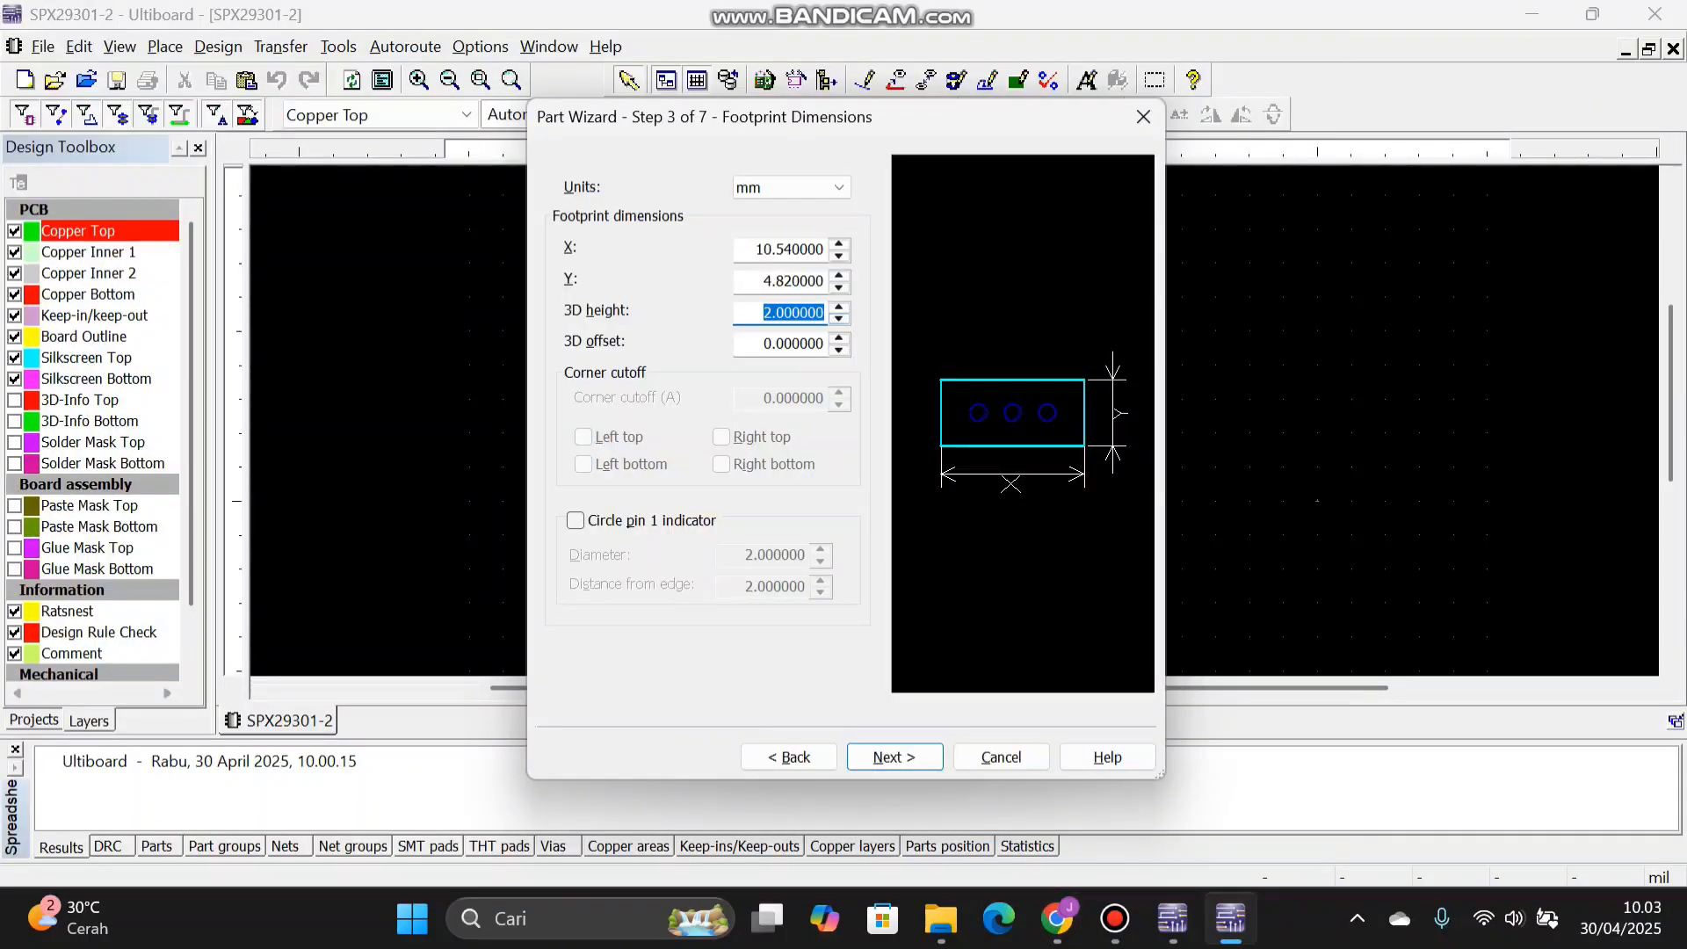
{"action": "type", "text": "15.87"}
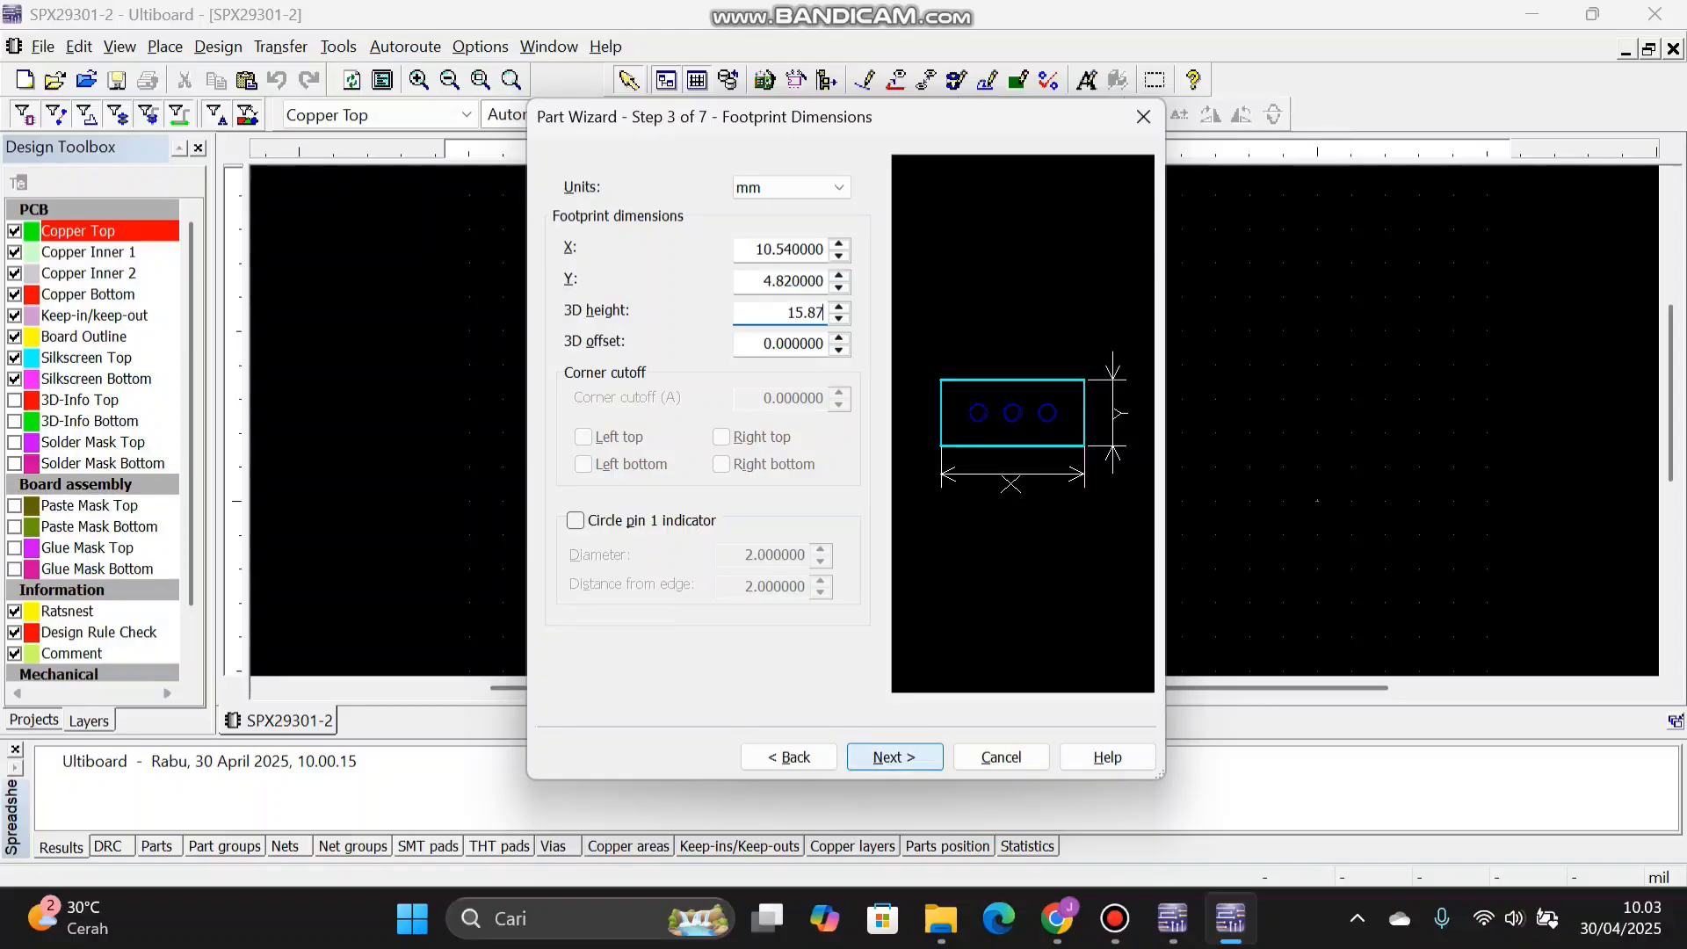
{"action": "left_click", "coordinate": [894, 757]}
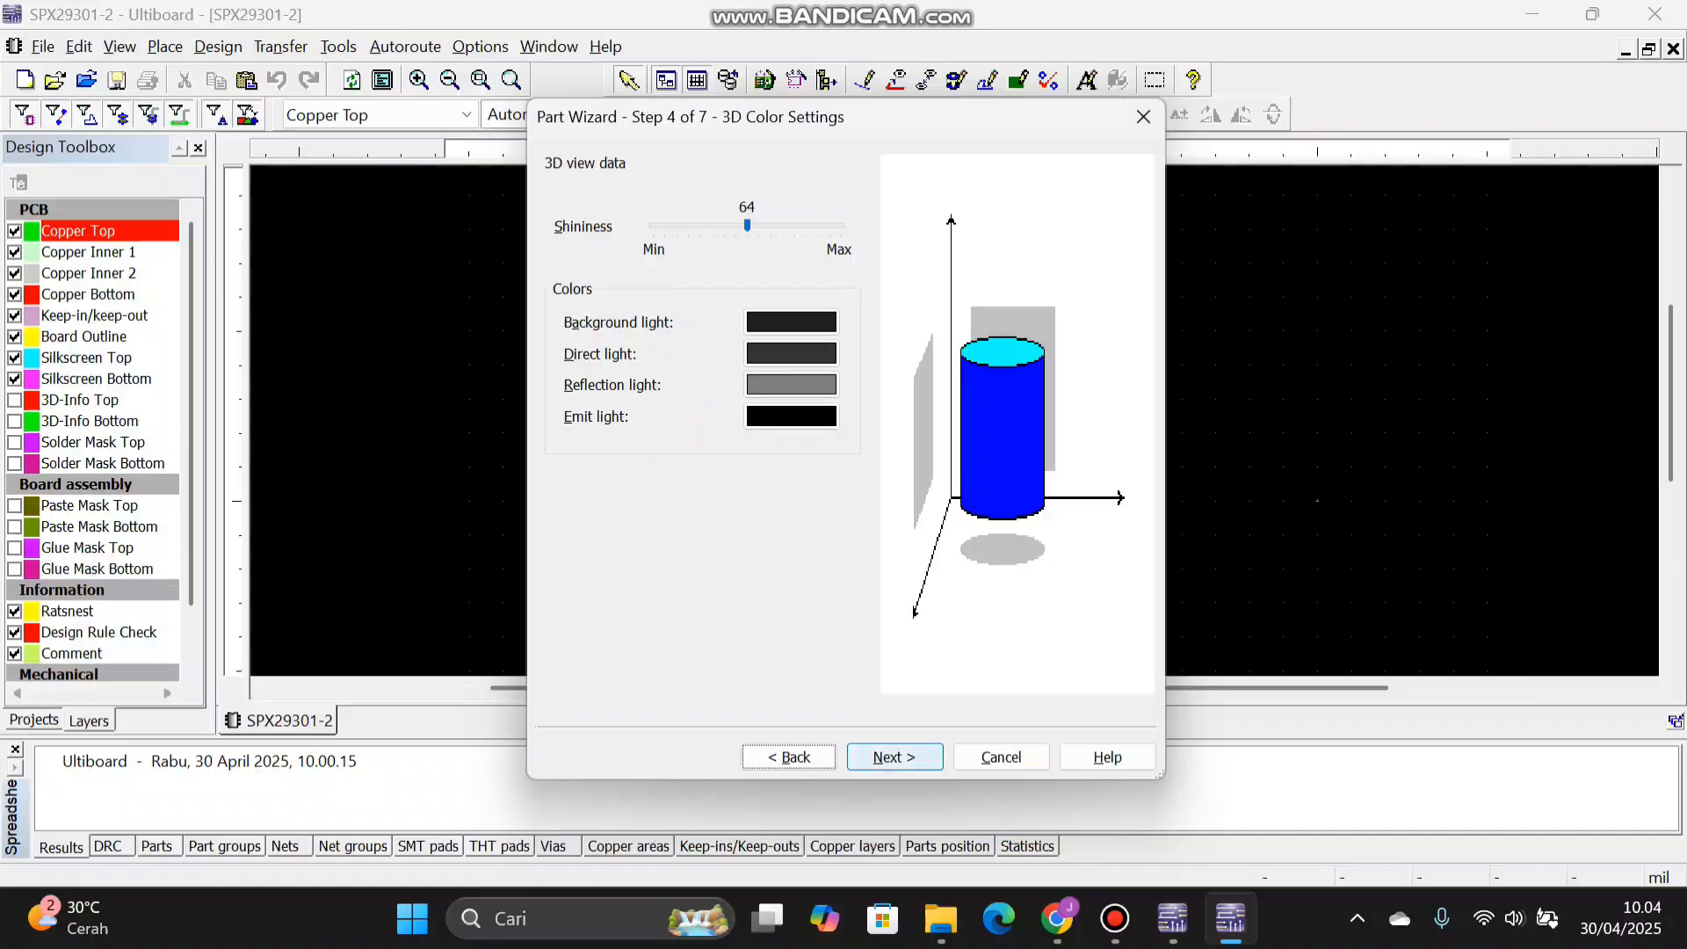
{"action": "left_click", "coordinate": [894, 757]}
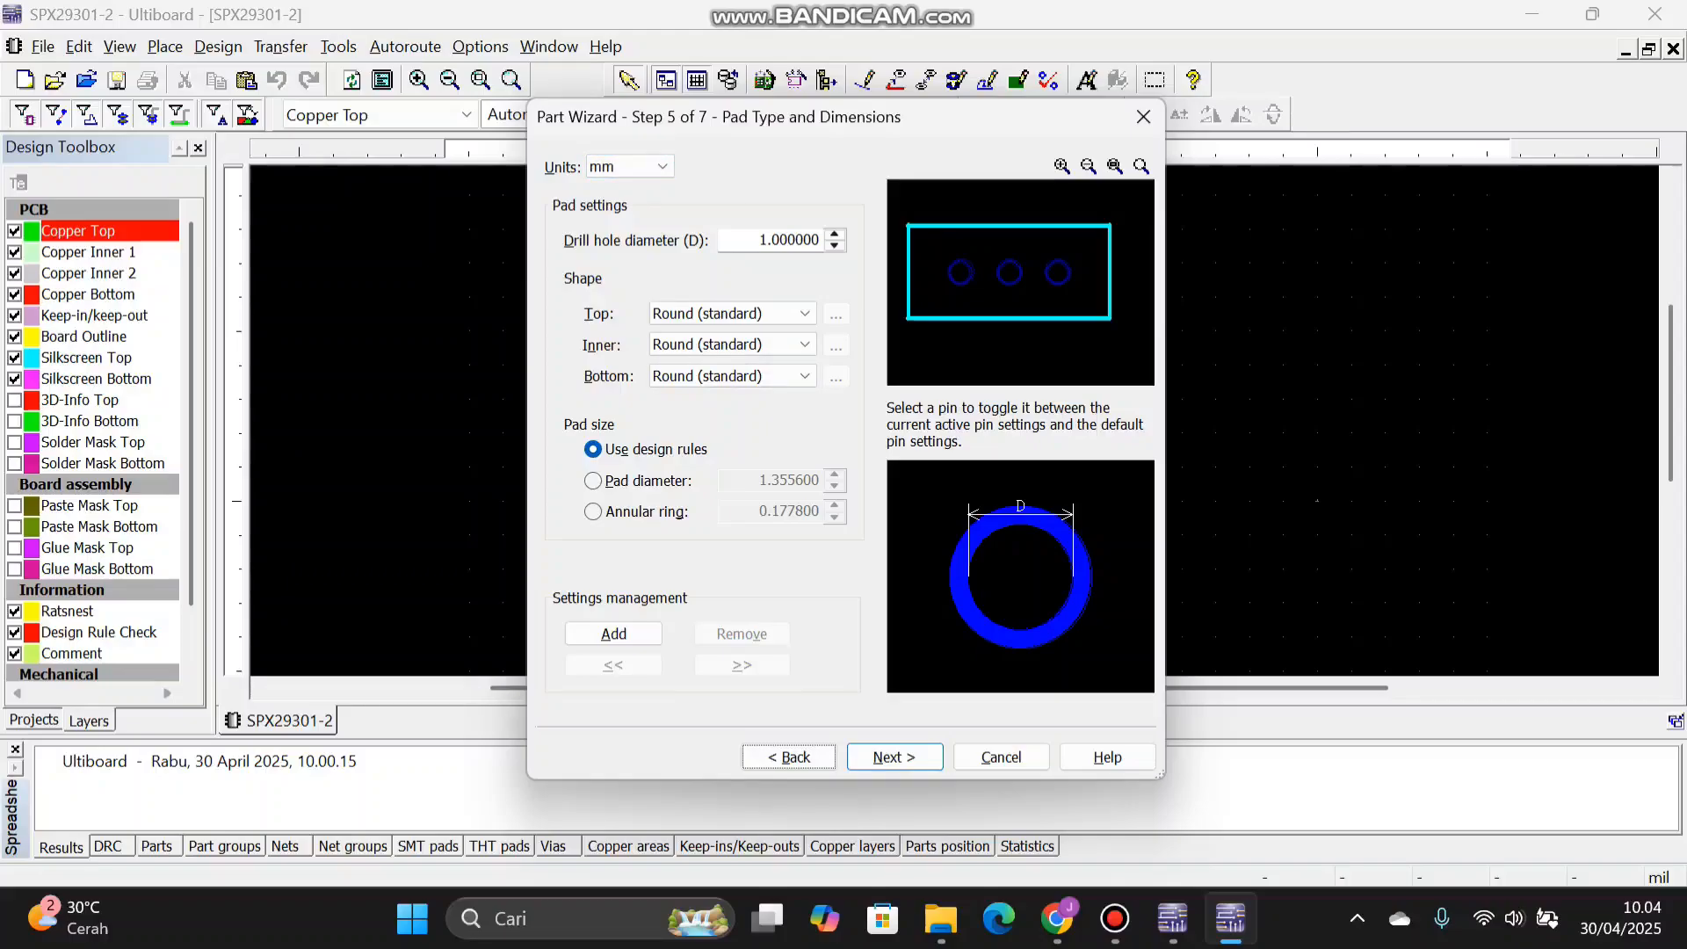
- Look up lead thickness c in the Chrome datasheet and set the pads' drill hole diameter to 0.63 mm in Ultiboard
{"action": "mouse_move", "coordinate": [1057, 918]}
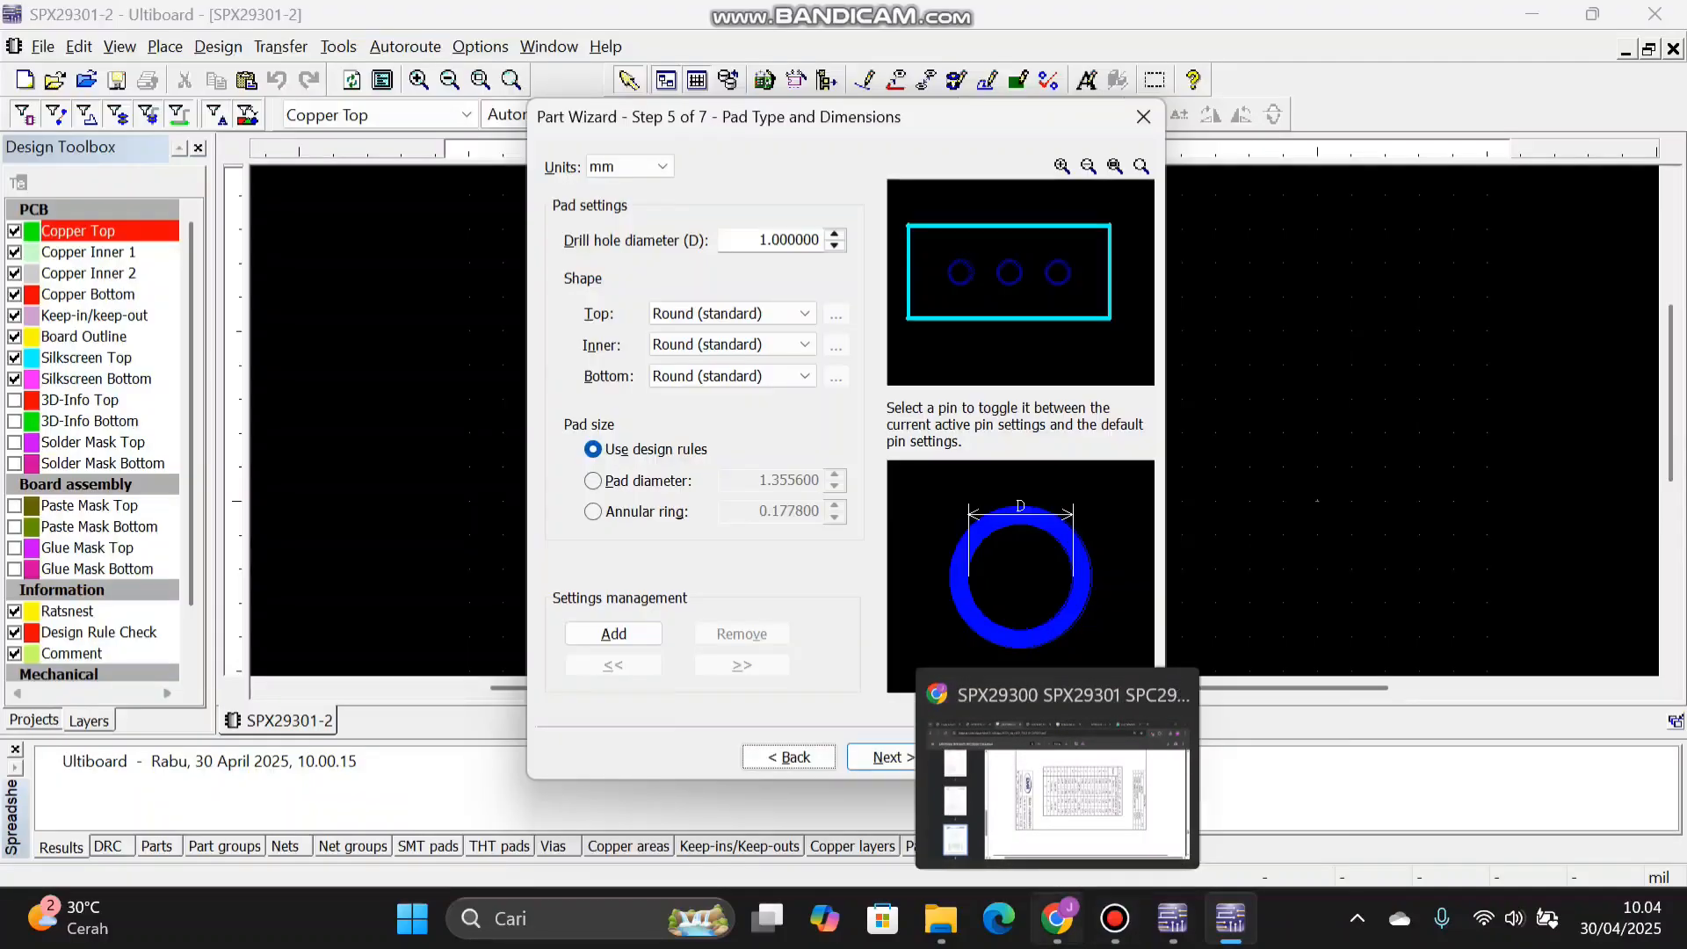
{"action": "left_click", "coordinate": [1057, 791]}
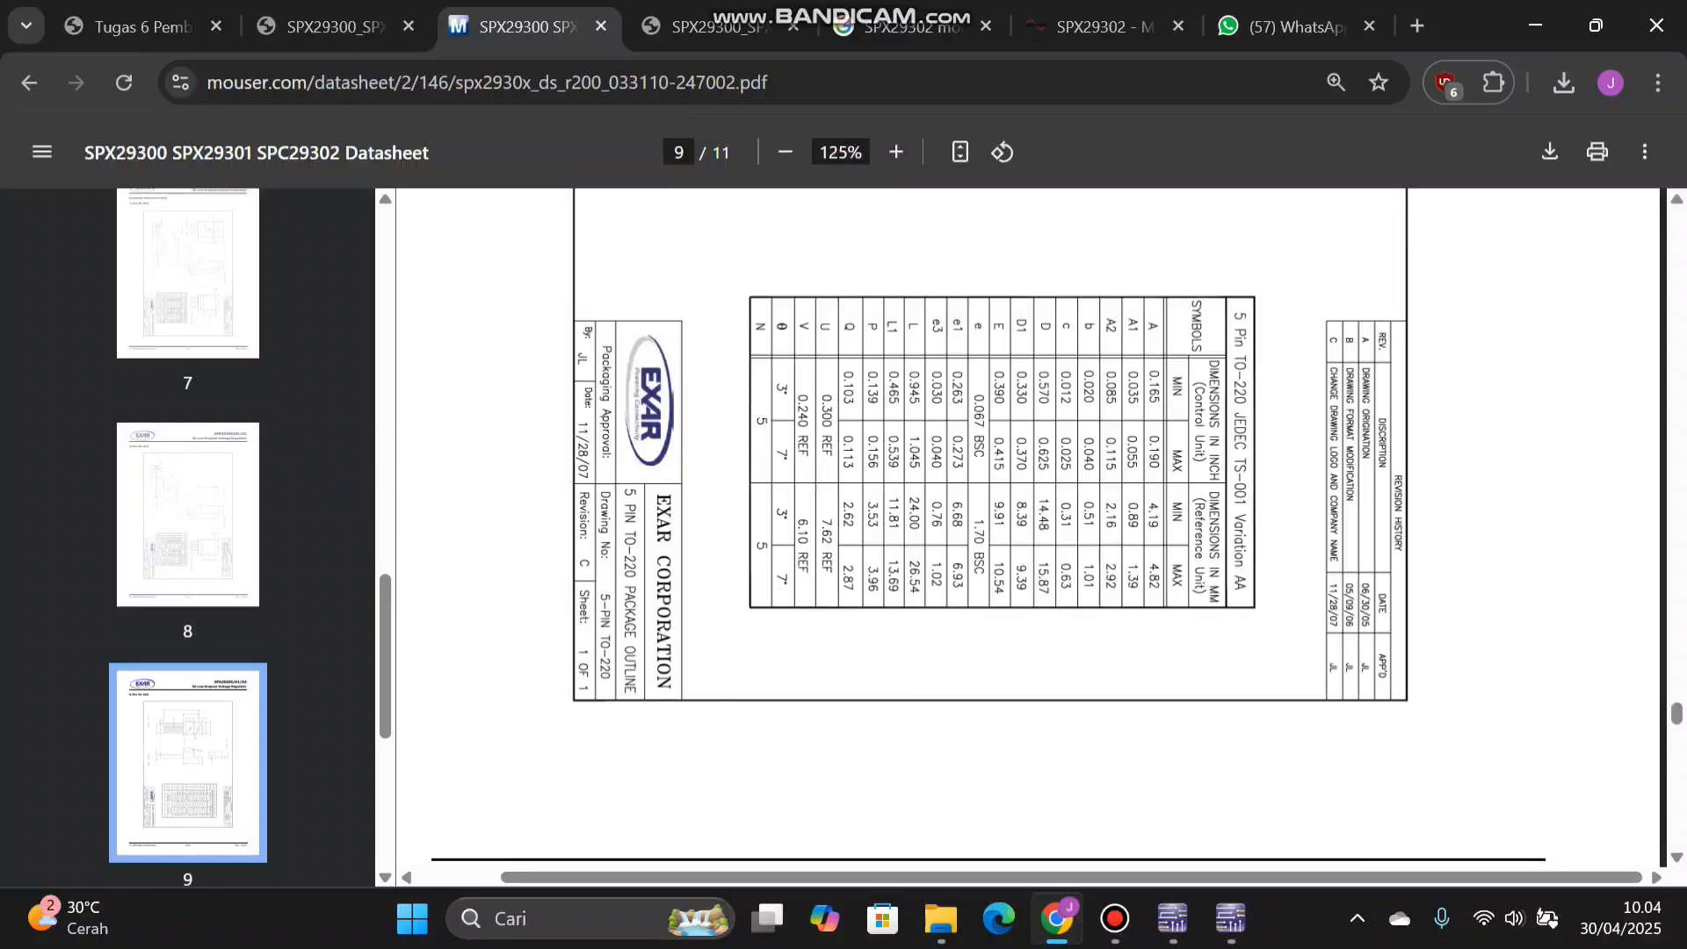
{"action": "scroll", "coordinate": [1028, 527], "scroll_direction": "up", "scroll_amount": 5}
{"action": "scroll", "coordinate": [1029, 527], "scroll_direction": "down", "scroll_amount": 3}
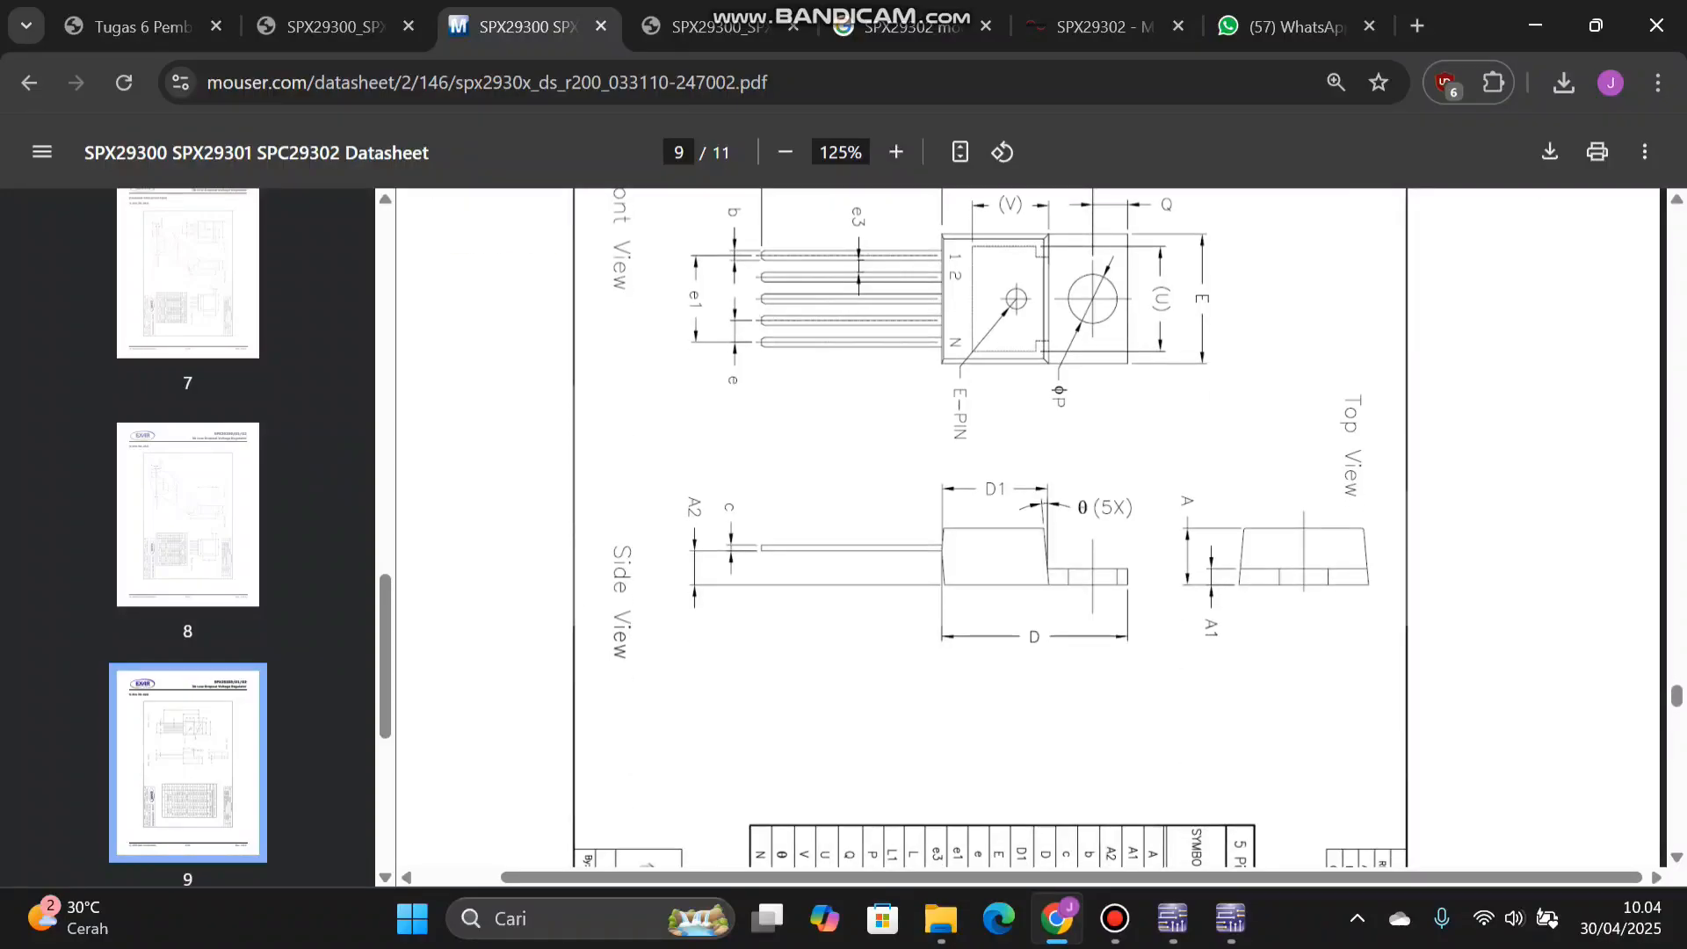
{"action": "scroll", "coordinate": [991, 527], "scroll_direction": "down", "scroll_amount": 3}
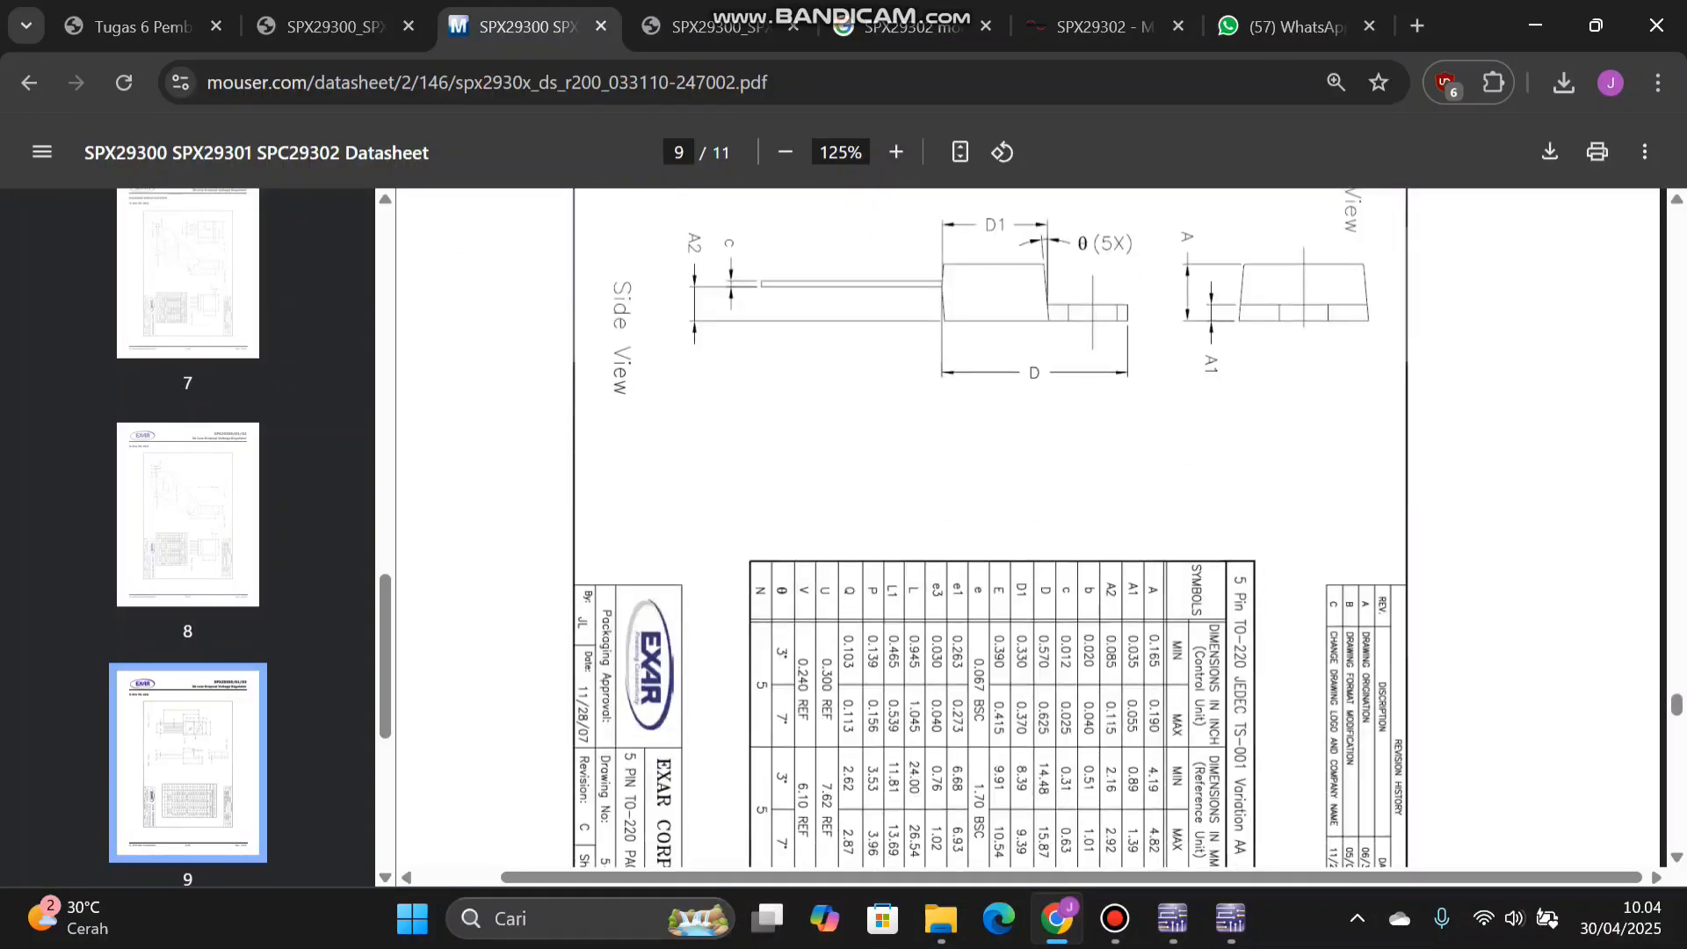
{"action": "scroll", "coordinate": [991, 527], "scroll_direction": "down", "scroll_amount": 2}
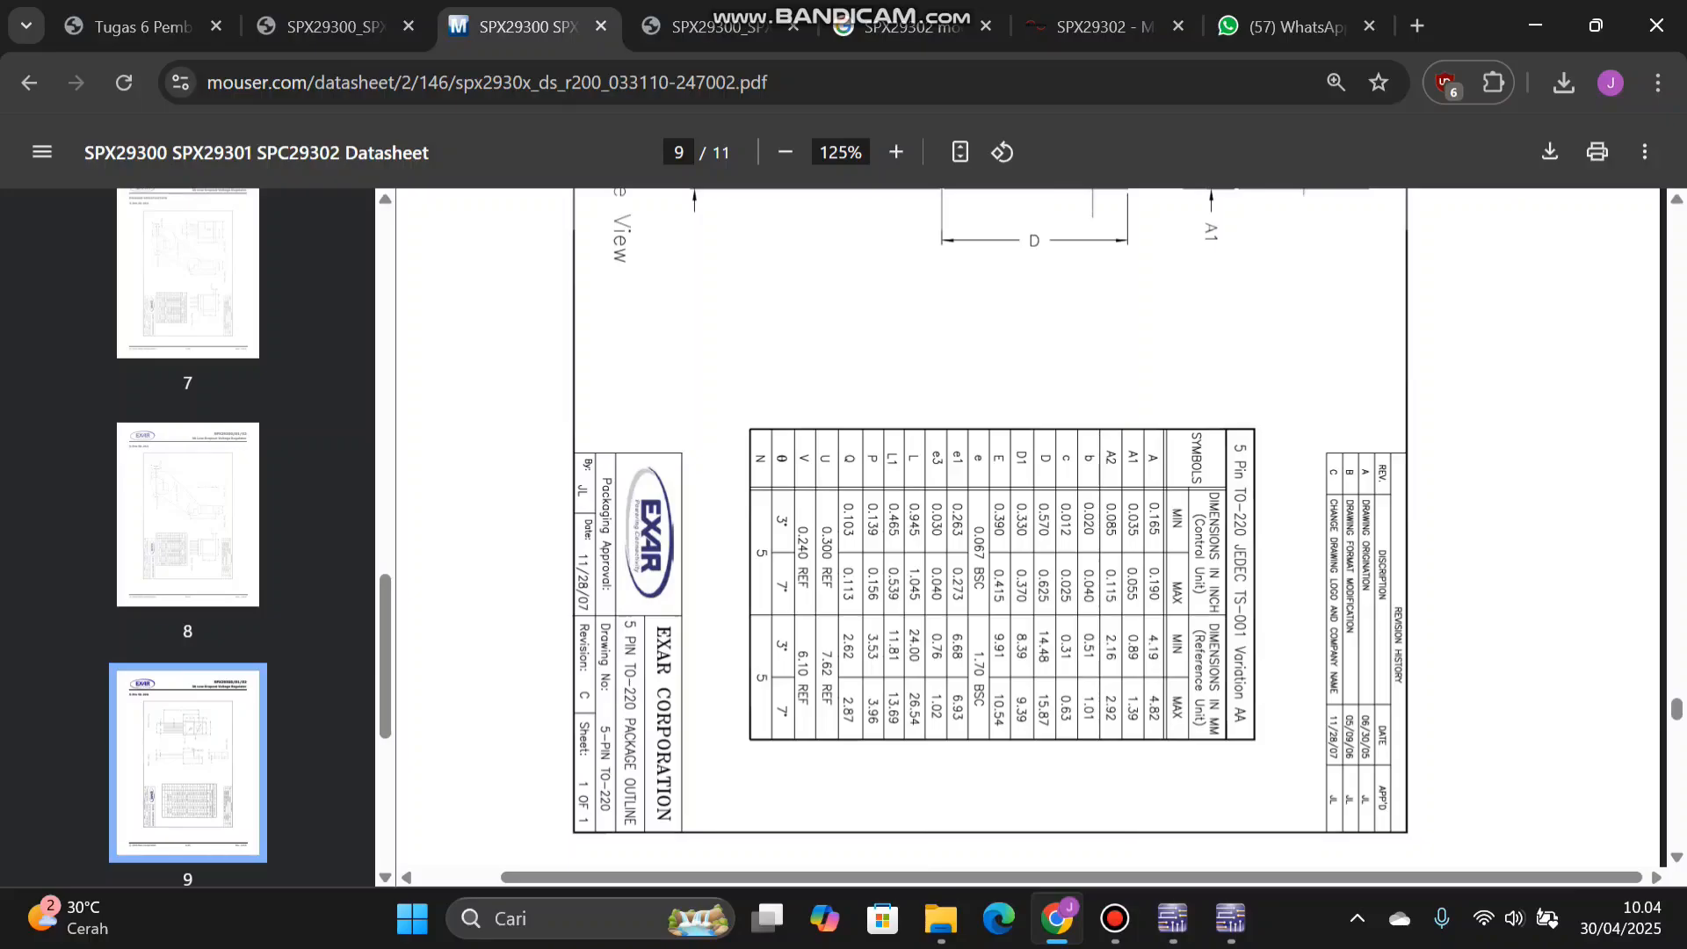
{"action": "left_click", "coordinate": [1230, 918]}
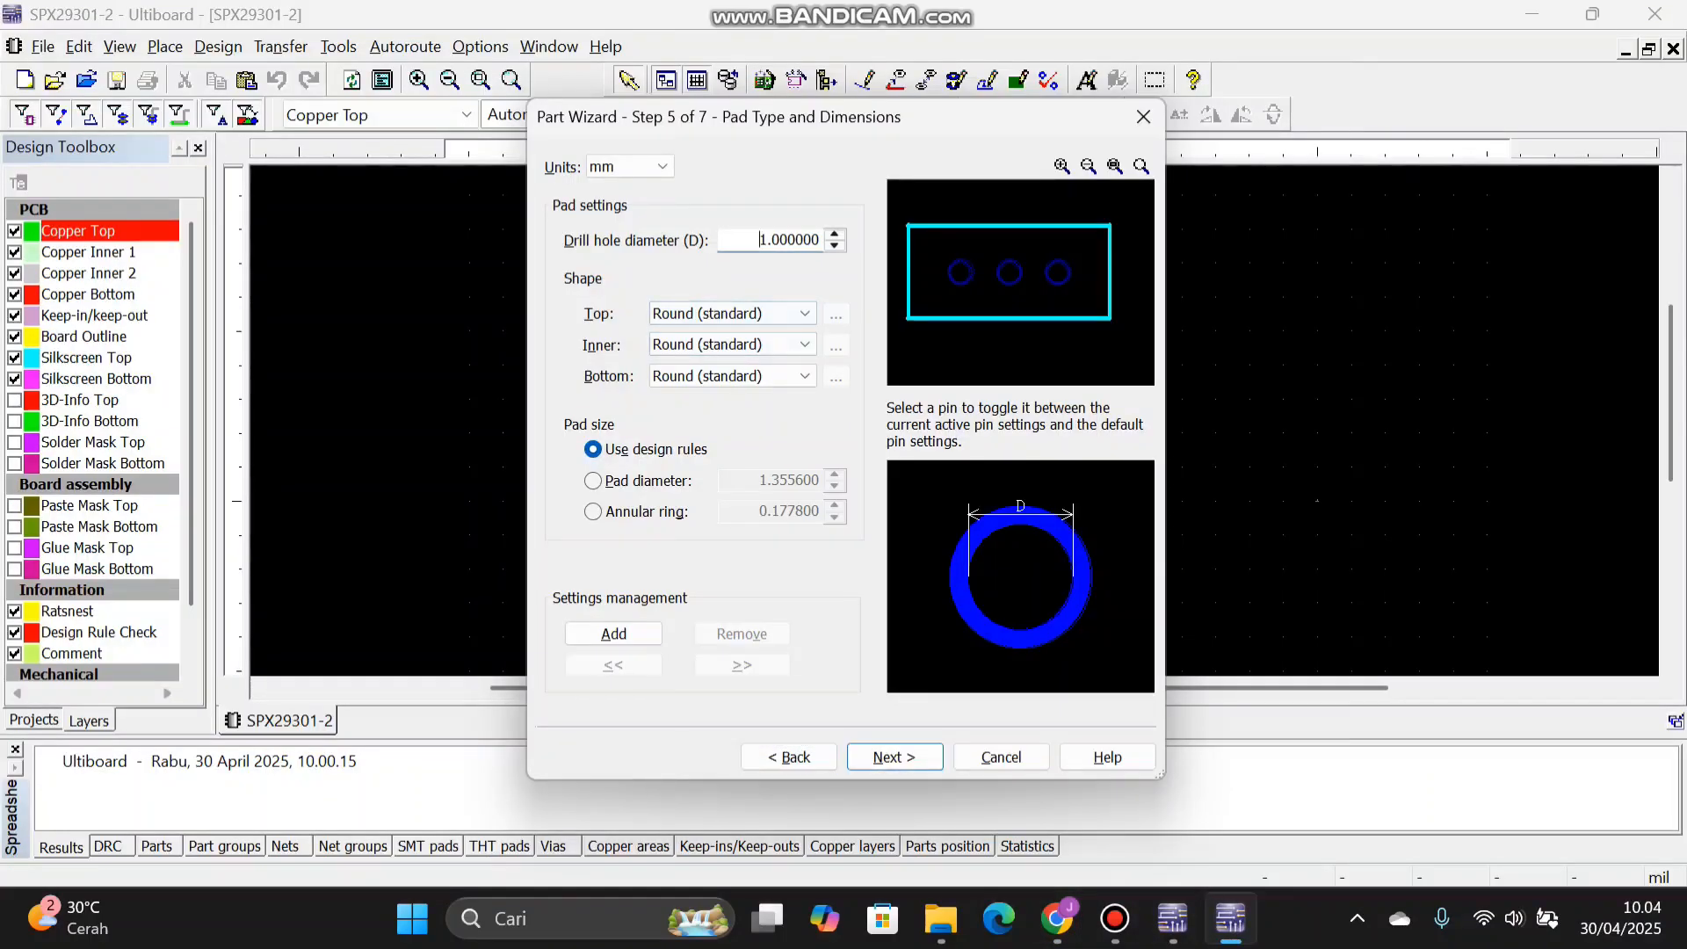
{"action": "double_click", "coordinate": [790, 240]}
{"action": "type", "text": "0.63"}
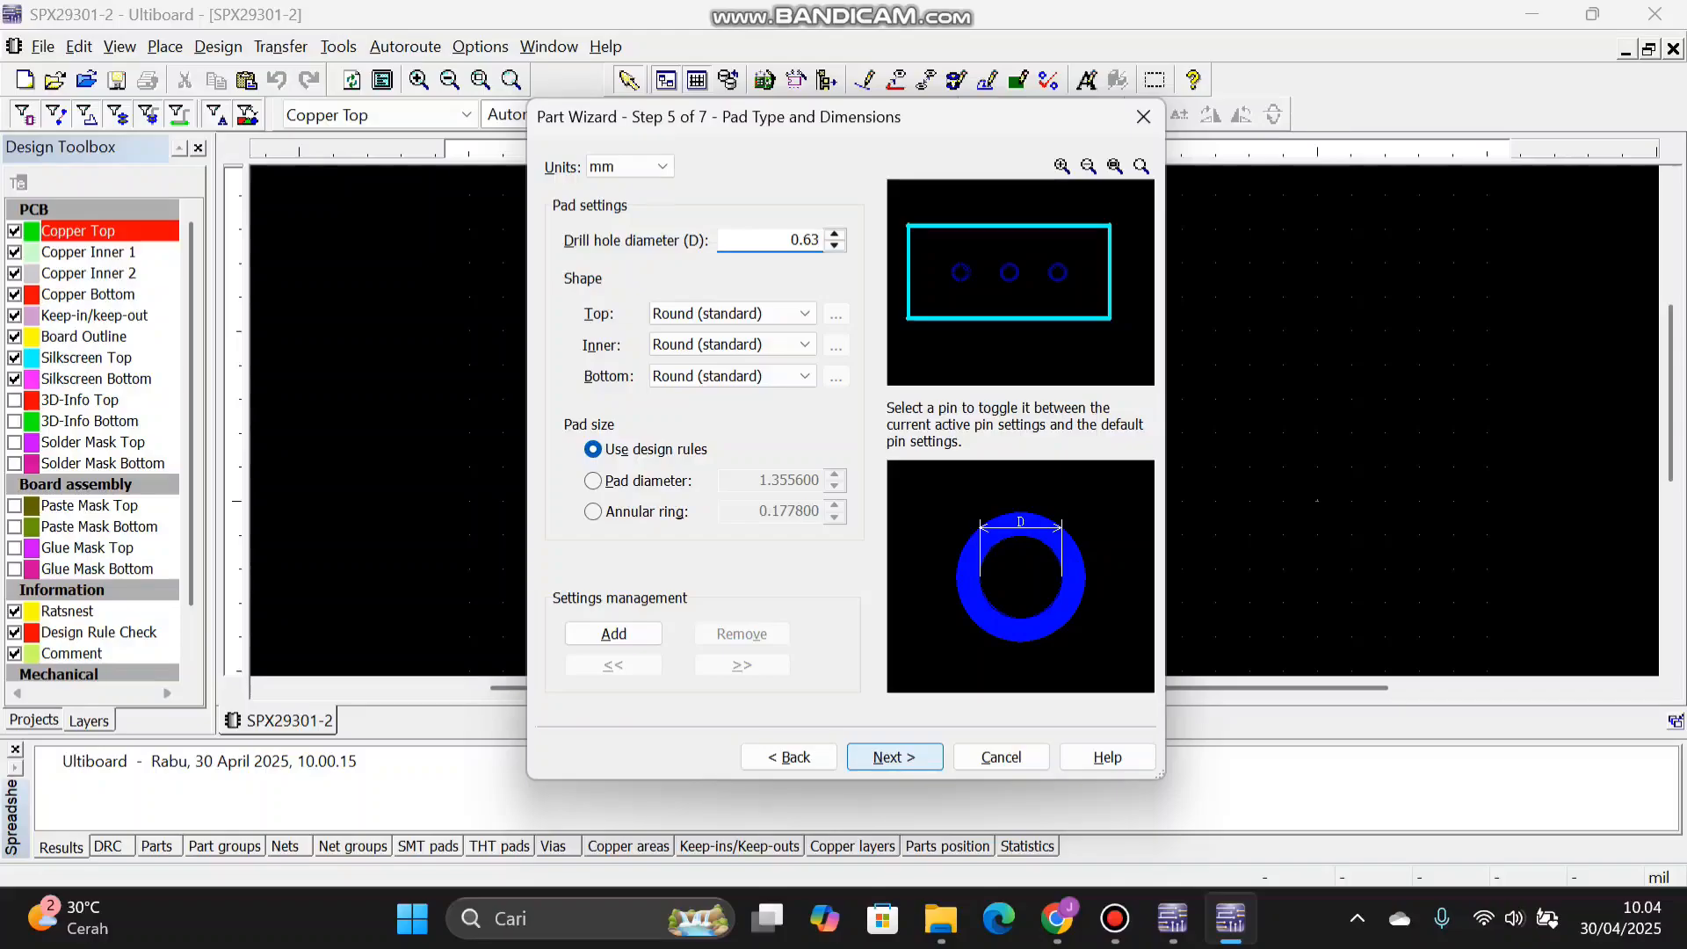
{"action": "key", "text": "Return"}
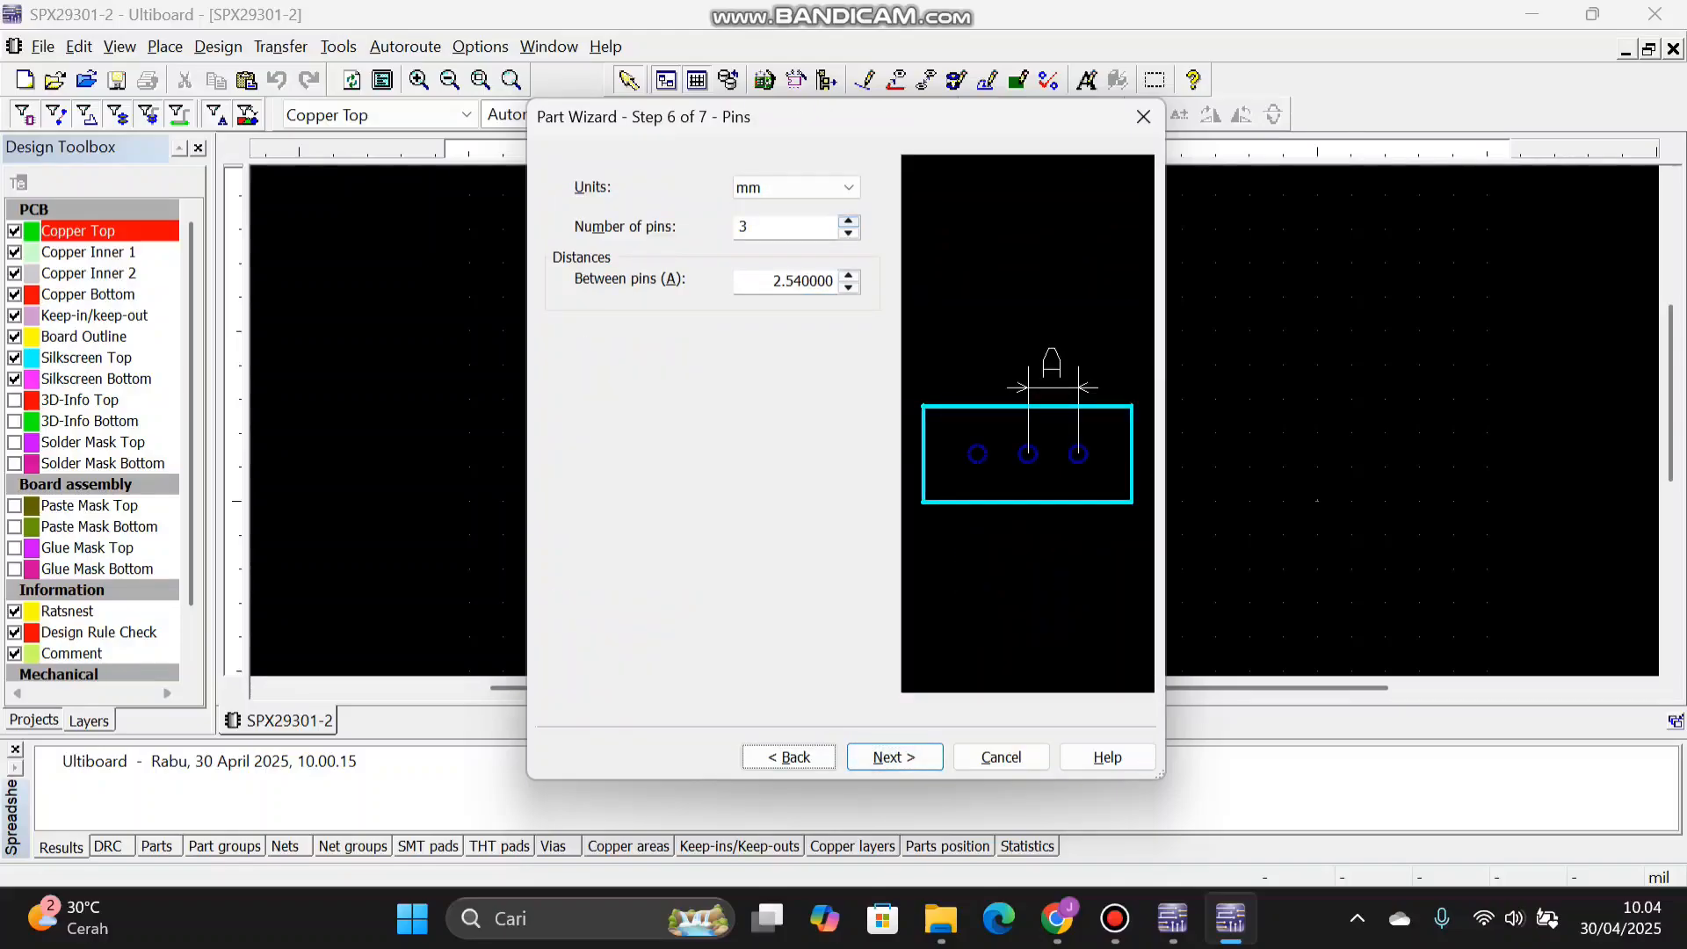
- Set the number of pins to 5 and, using pitch e from the Chrome datasheet, the distance between pins to 1.70 mm in Ultiboard
{"action": "left_click", "coordinate": [848, 222]}
{"action": "left_click", "coordinate": [848, 222]}
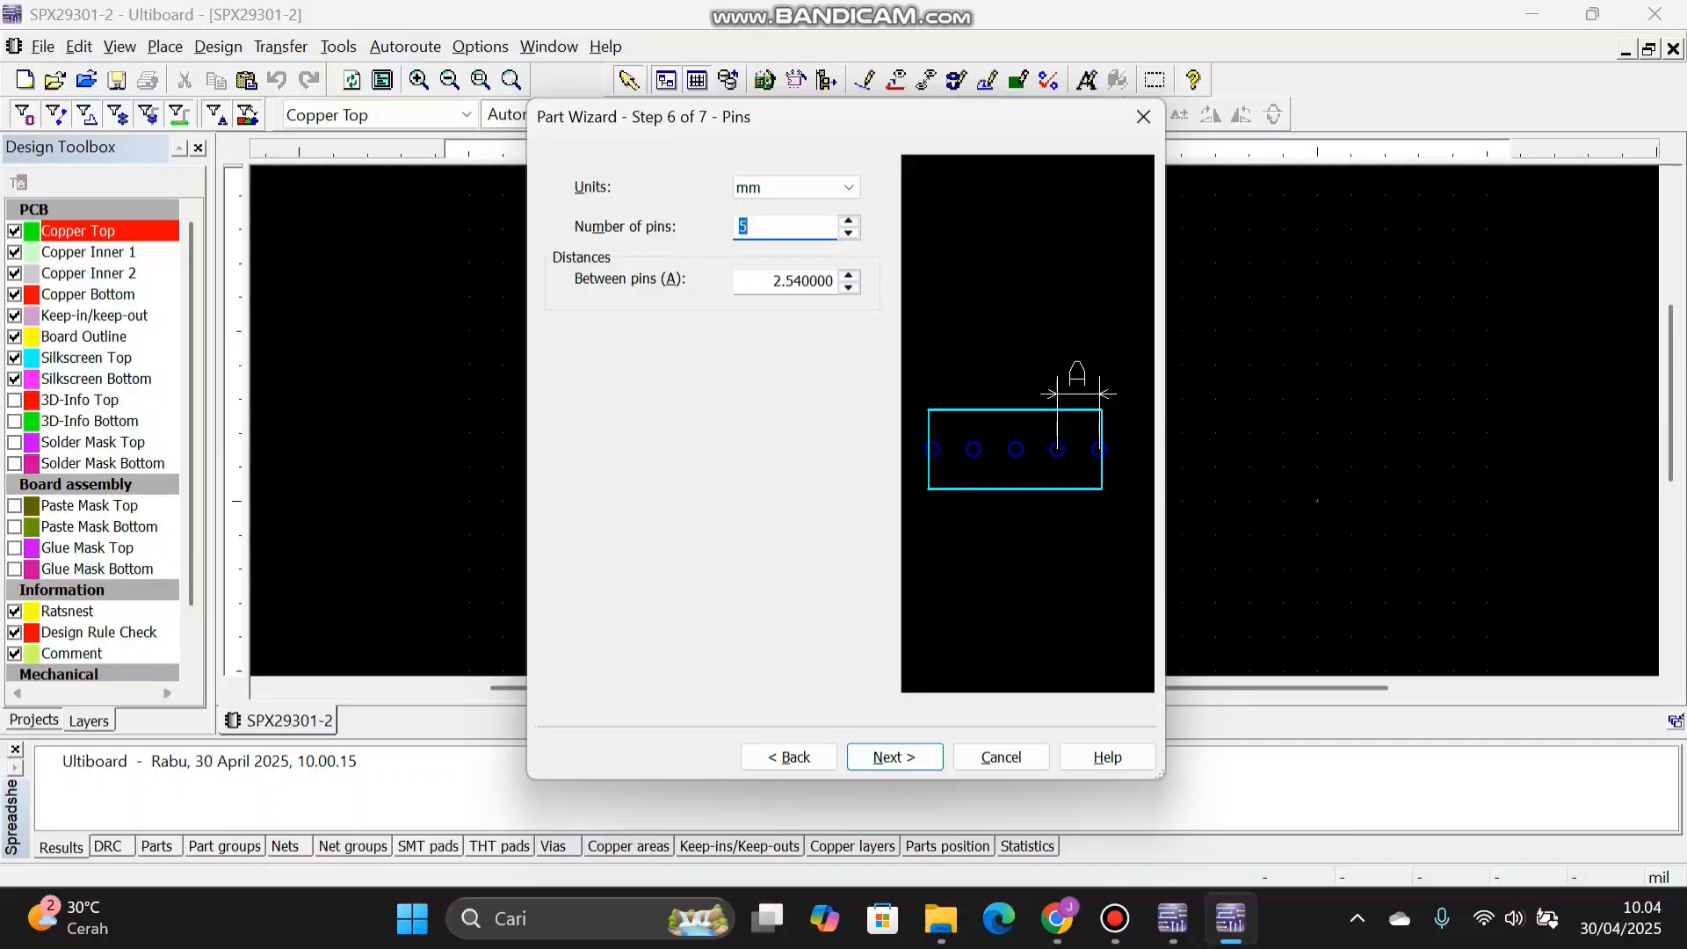
{"action": "left_click", "coordinate": [1058, 918]}
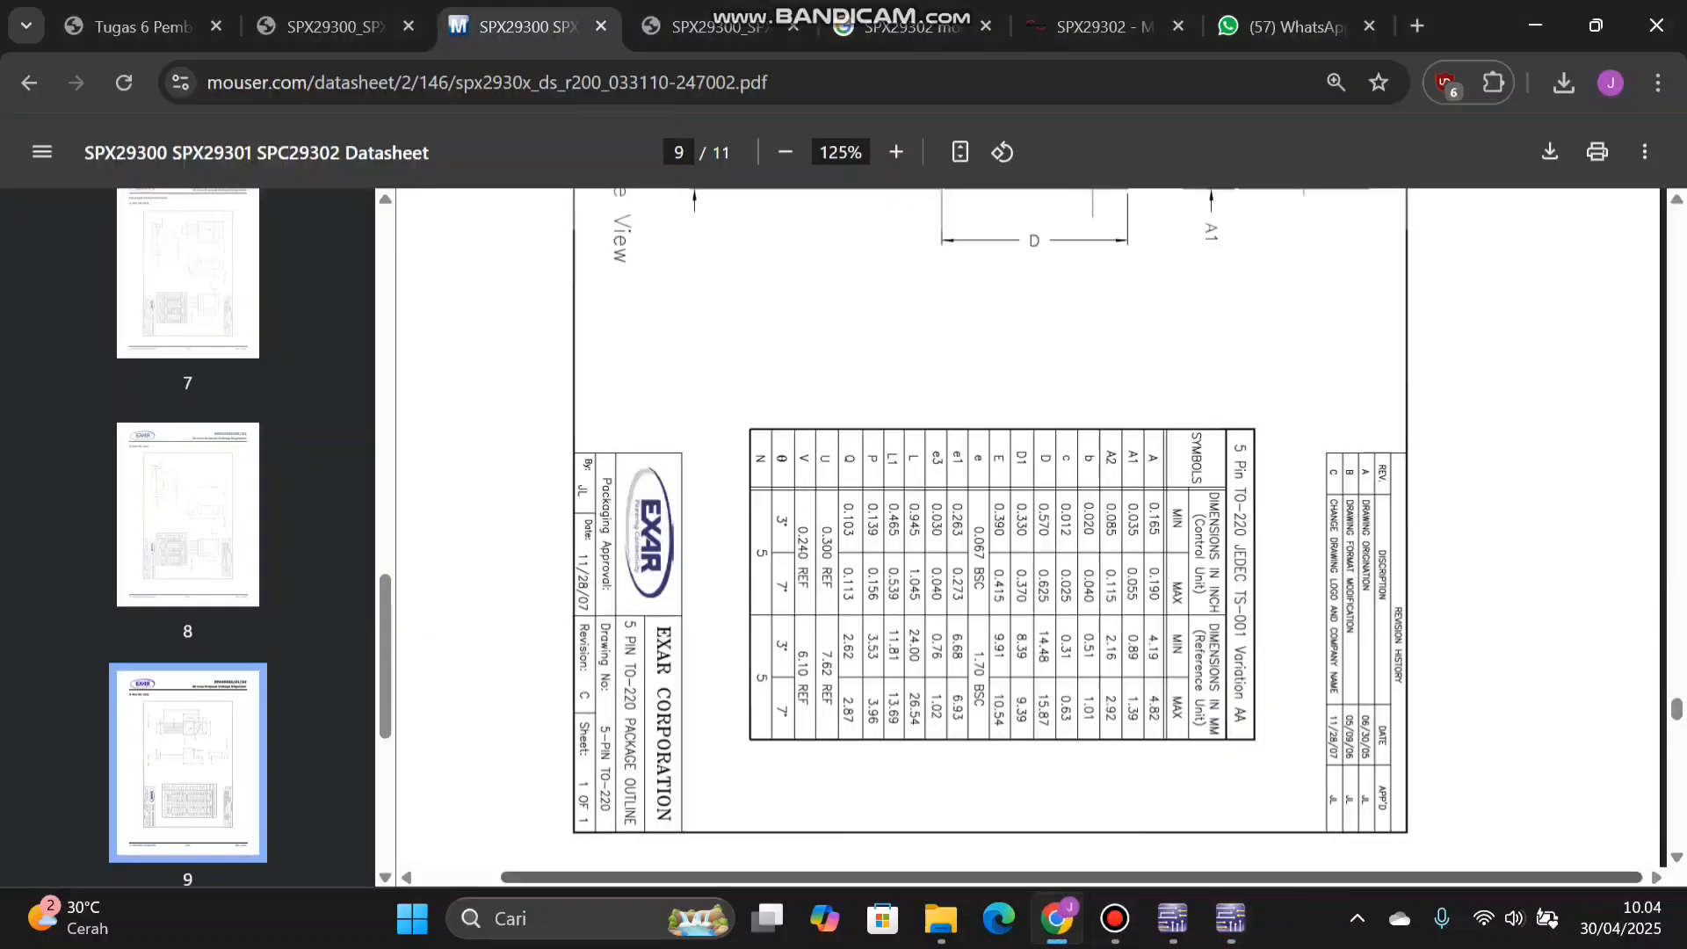
{"action": "scroll", "coordinate": [990, 527], "scroll_direction": "up", "scroll_amount": 5}
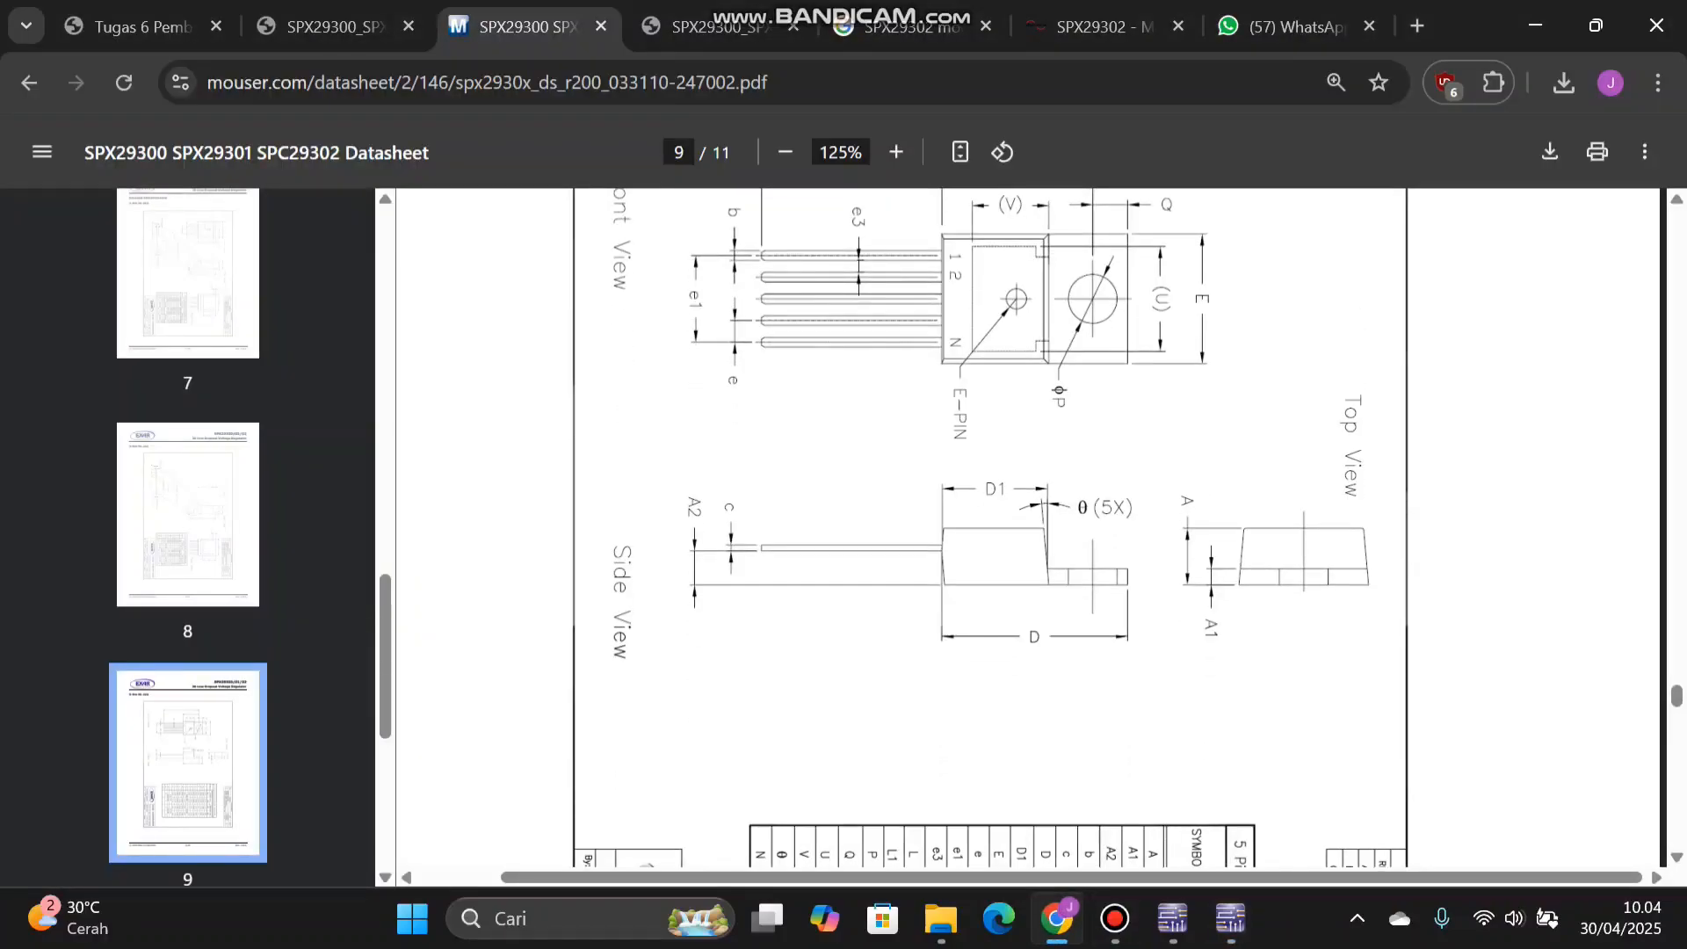
{"action": "scroll", "coordinate": [989, 527], "scroll_direction": "down", "scroll_amount": 5}
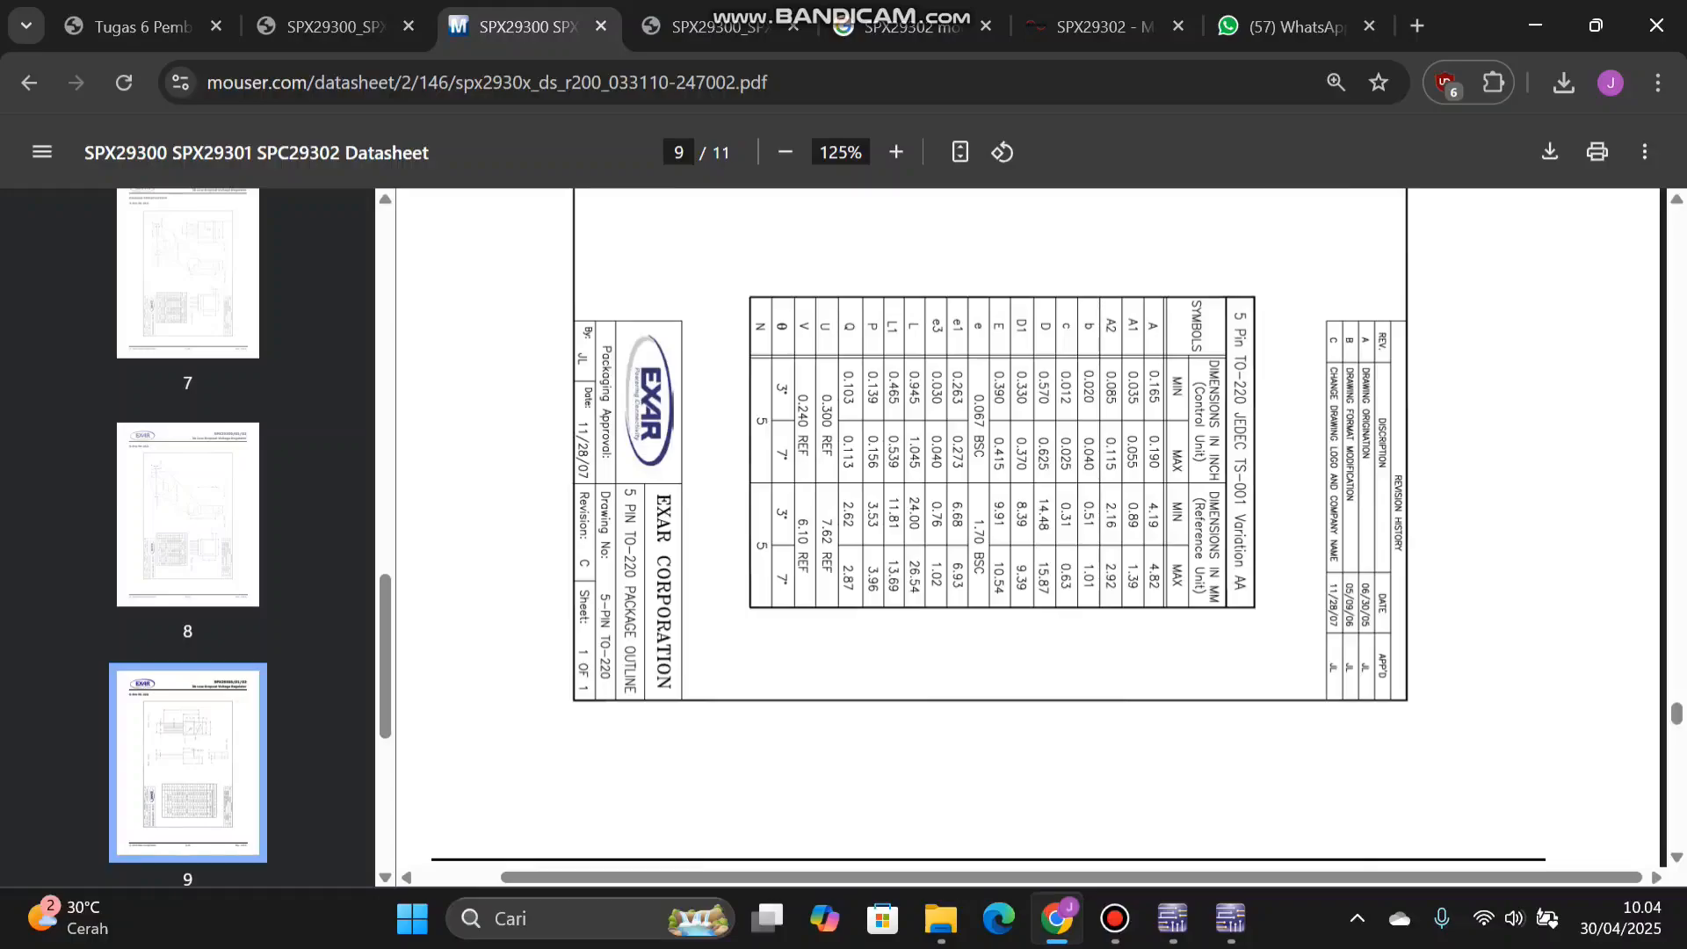
{"action": "left_click", "coordinate": [1230, 918]}
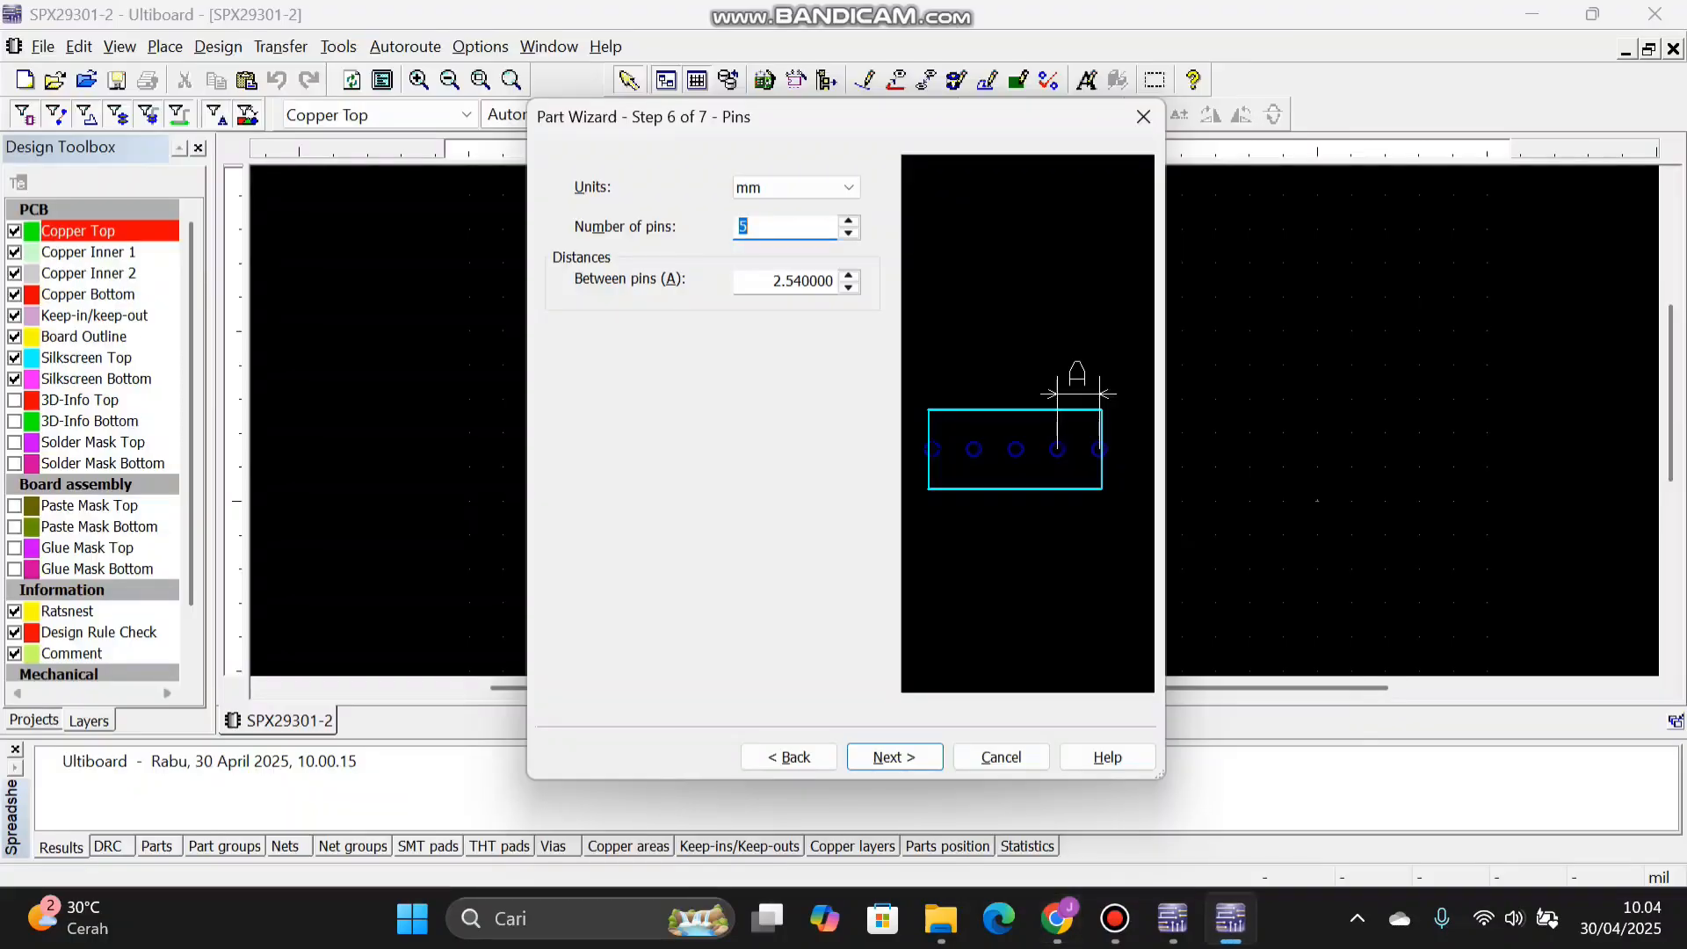
{"action": "key", "text": "Tab"}
{"action": "type", "text": "1"}
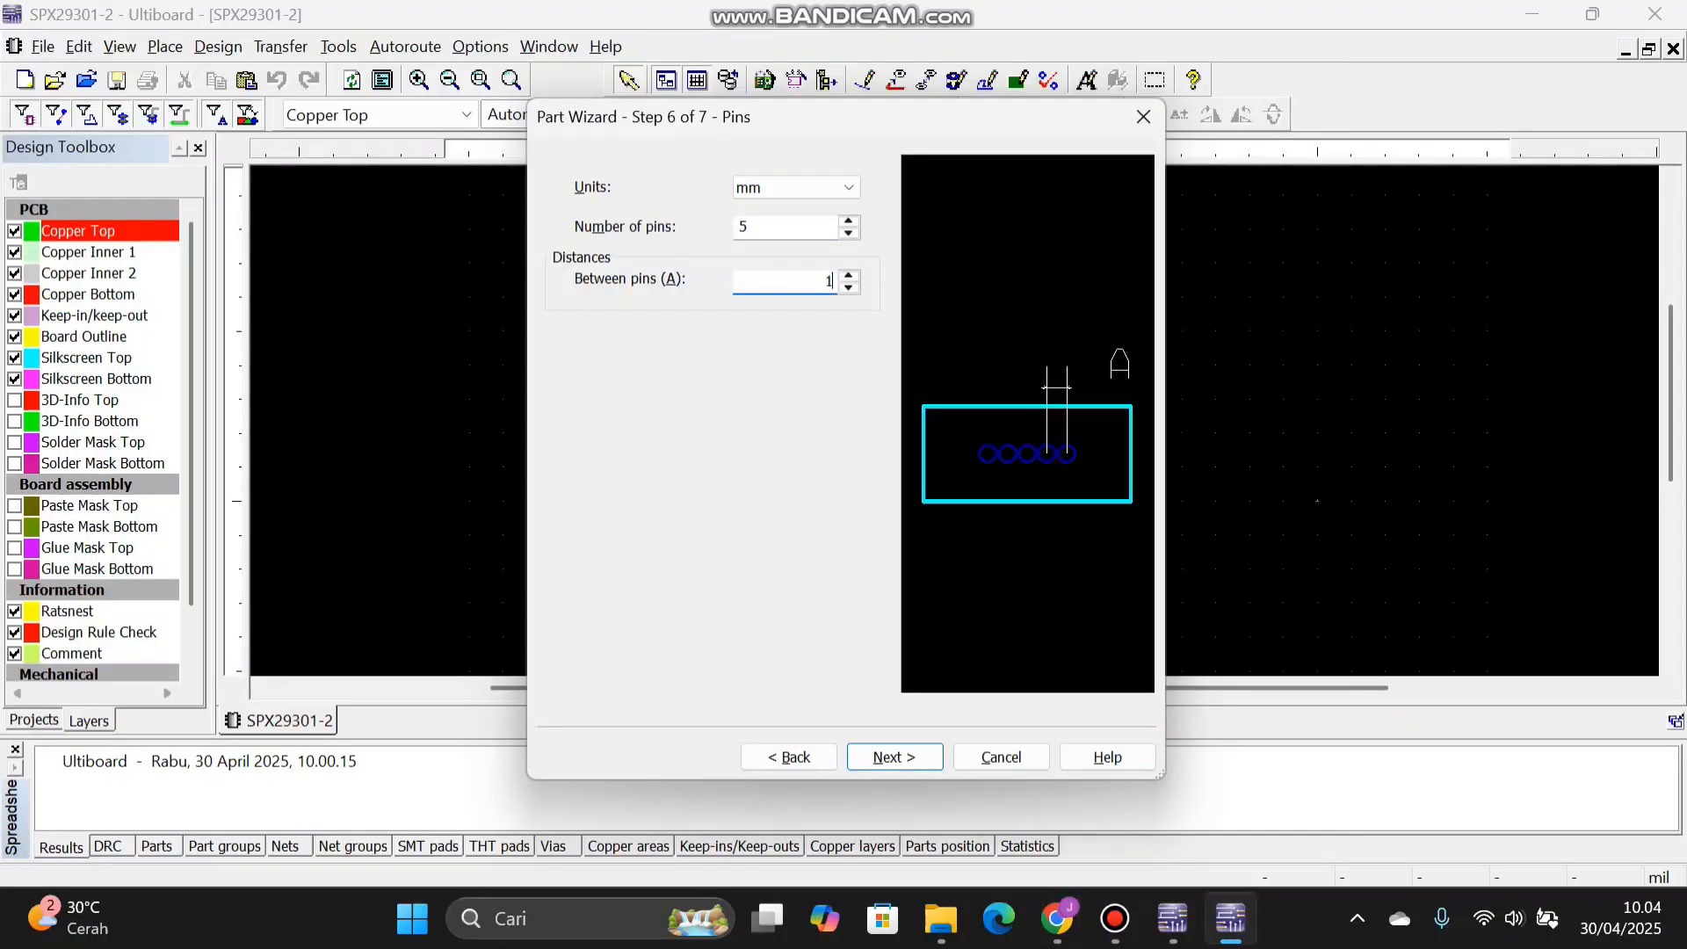
{"action": "type", "text": ".70"}
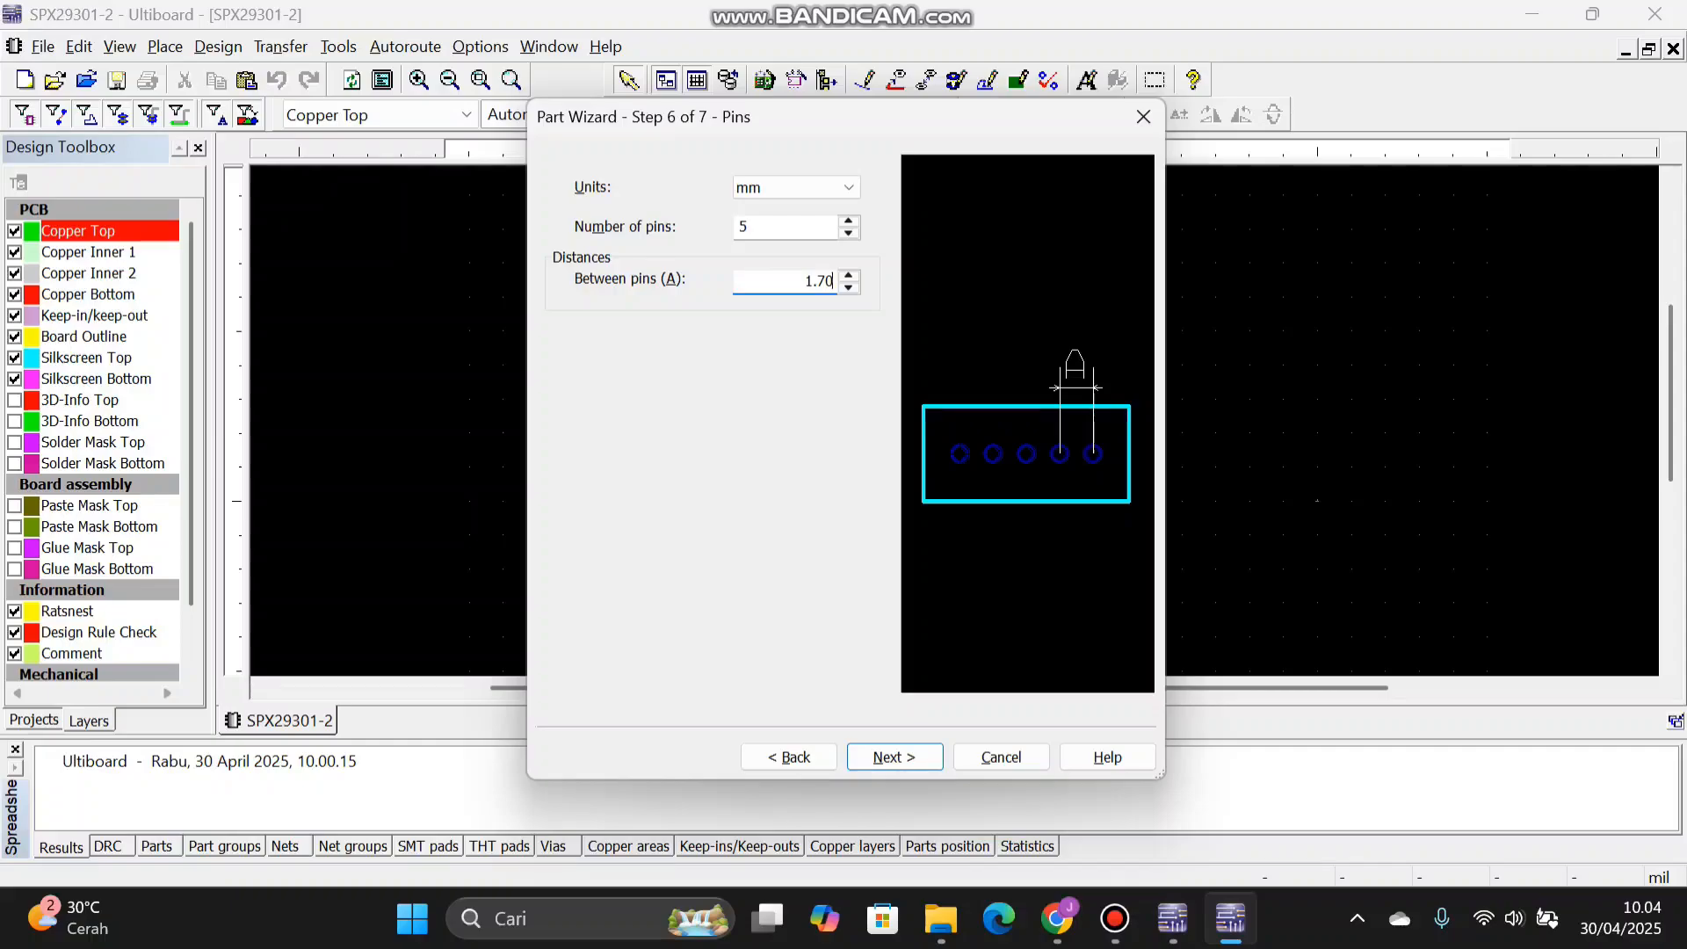
{"action": "key", "text": "Return"}
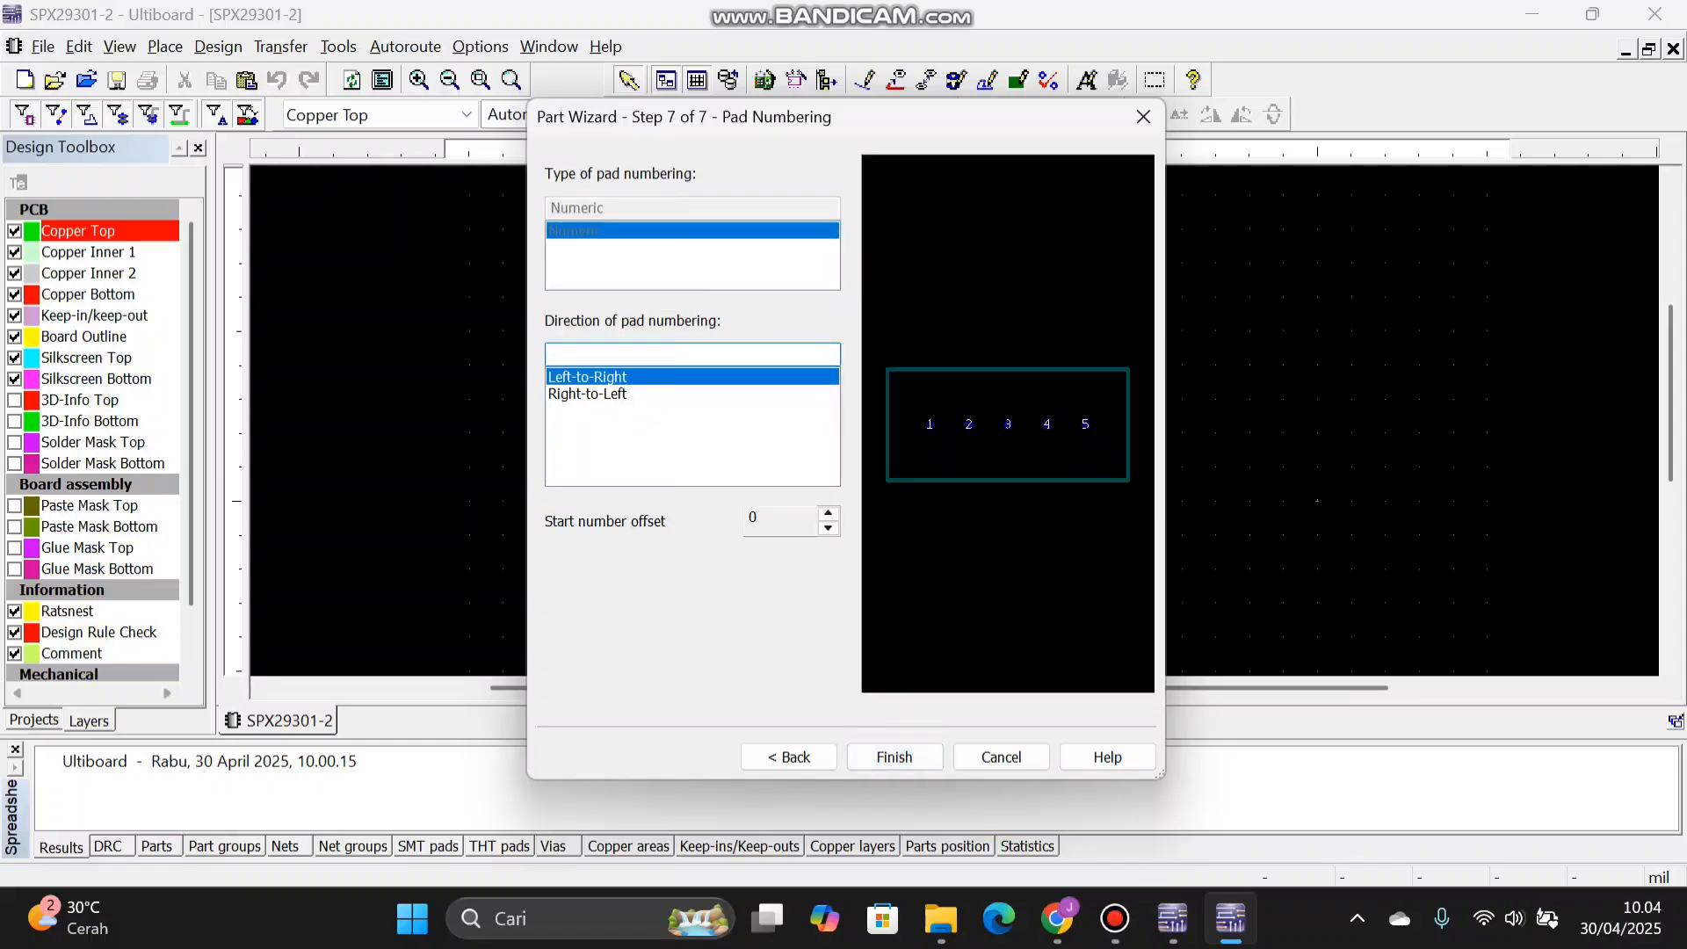
- Finish the Part Wizard with left-to-right pad numbering and inspect the generated footprint
{"action": "key", "text": "Return"}
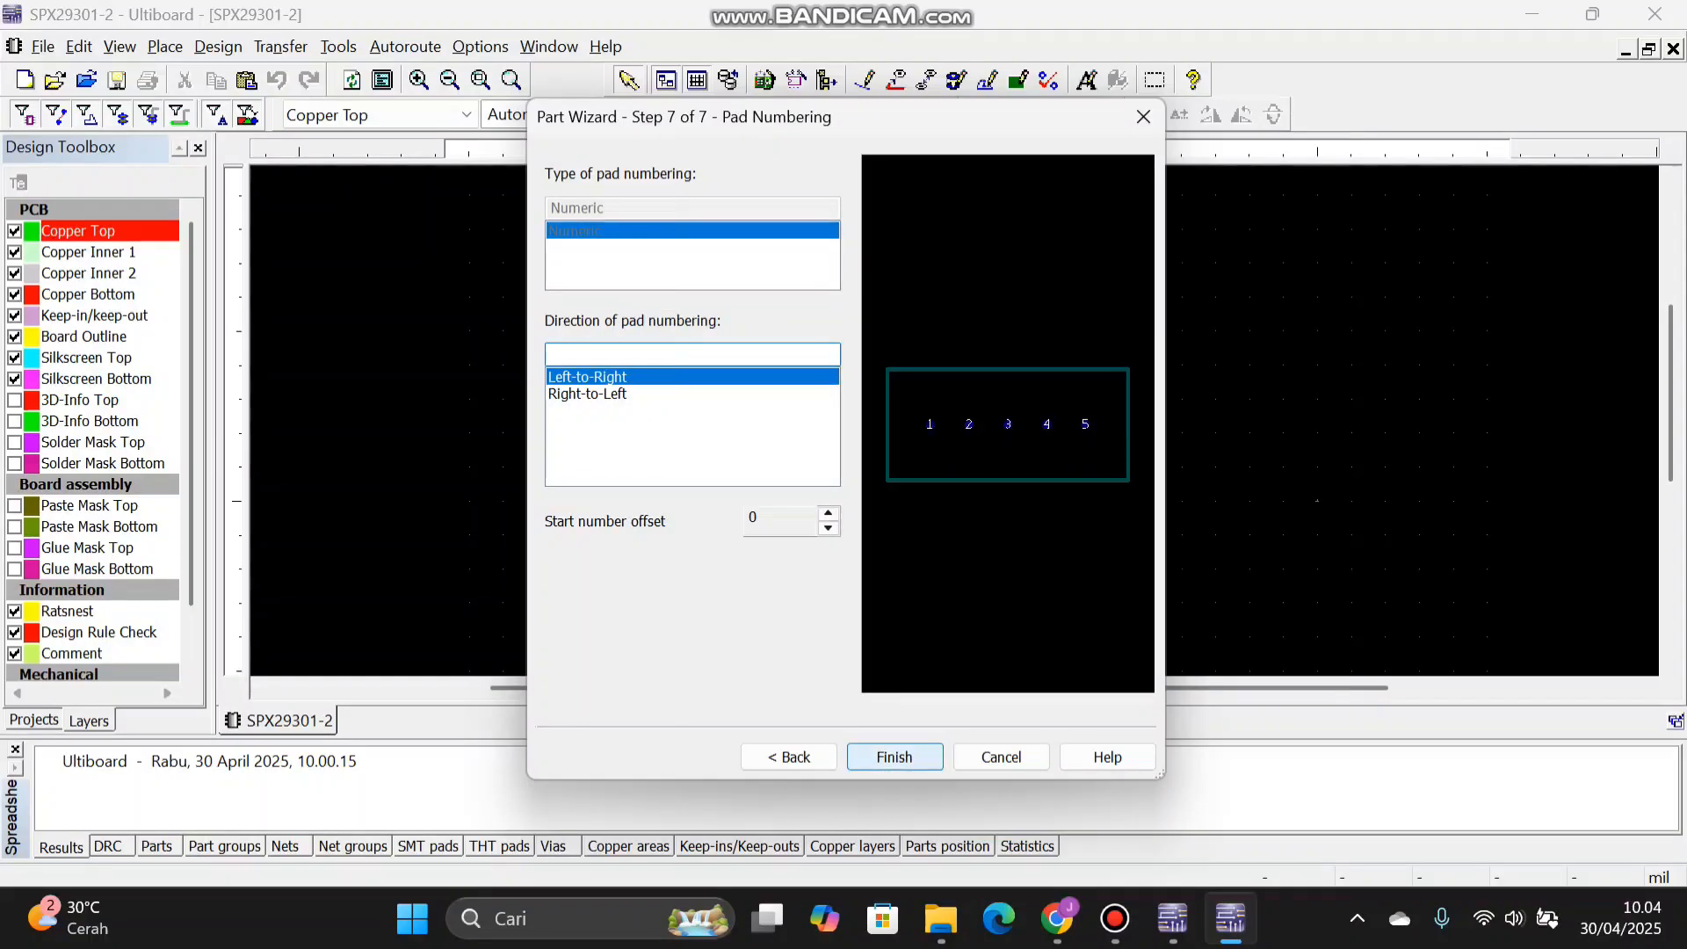
{"action": "scroll", "coordinate": [710, 438], "scroll_direction": "down", "scroll_amount": 2}
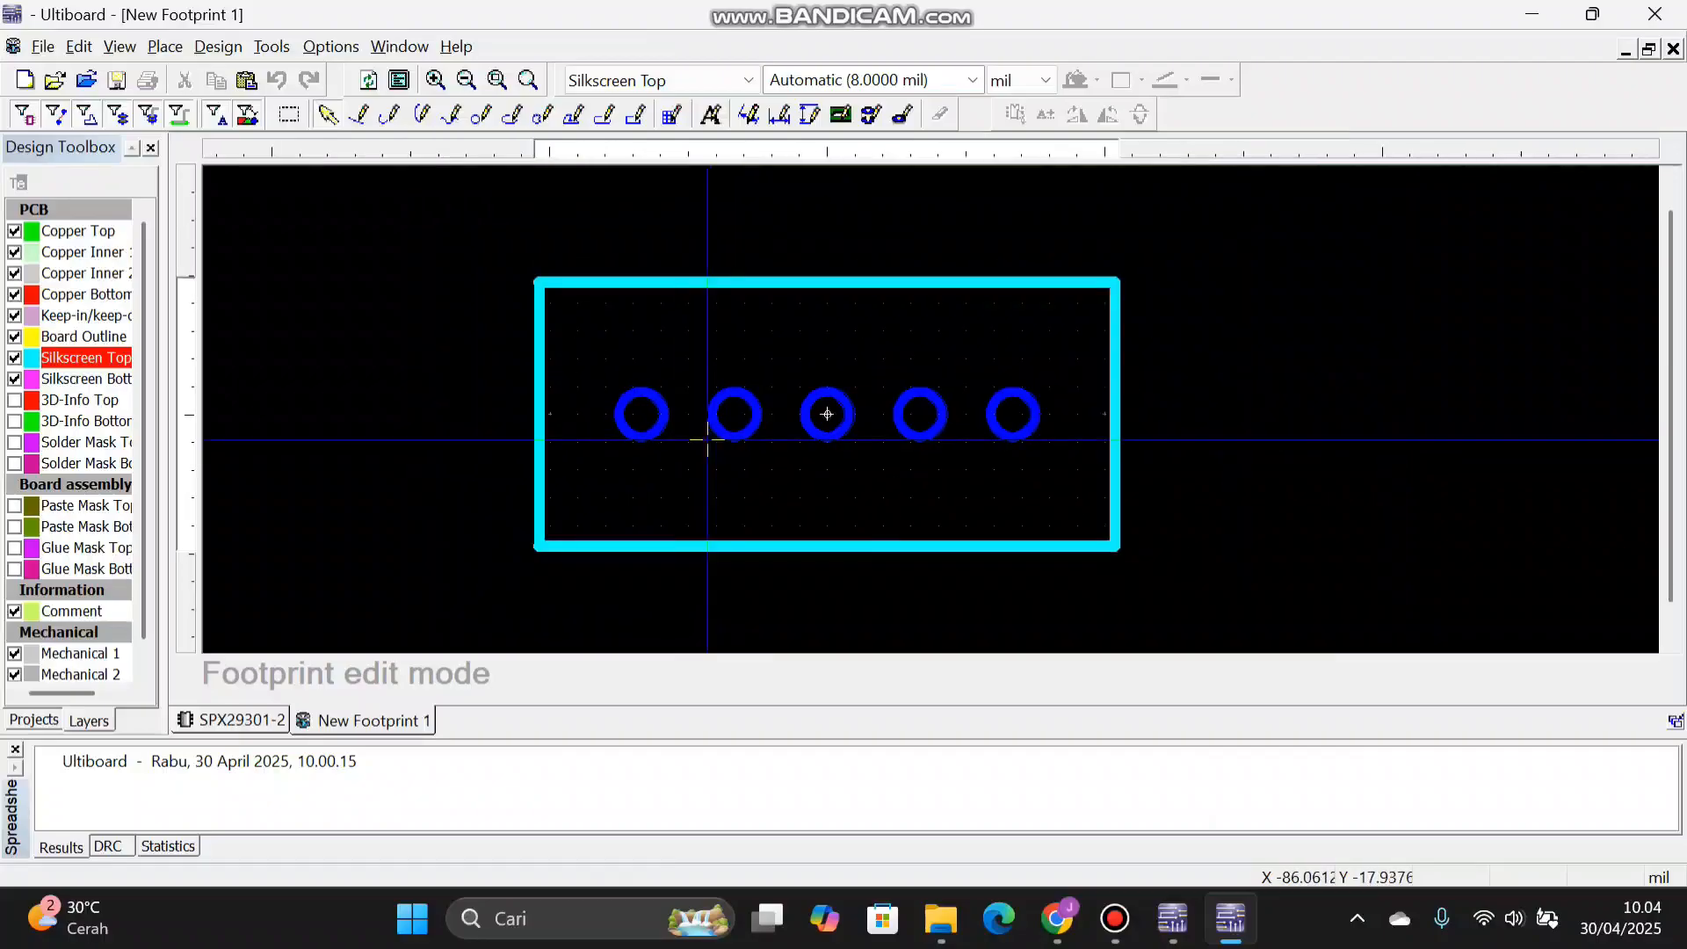
{"action": "scroll", "coordinate": [672, 417], "scroll_direction": "up", "scroll_amount": 1}
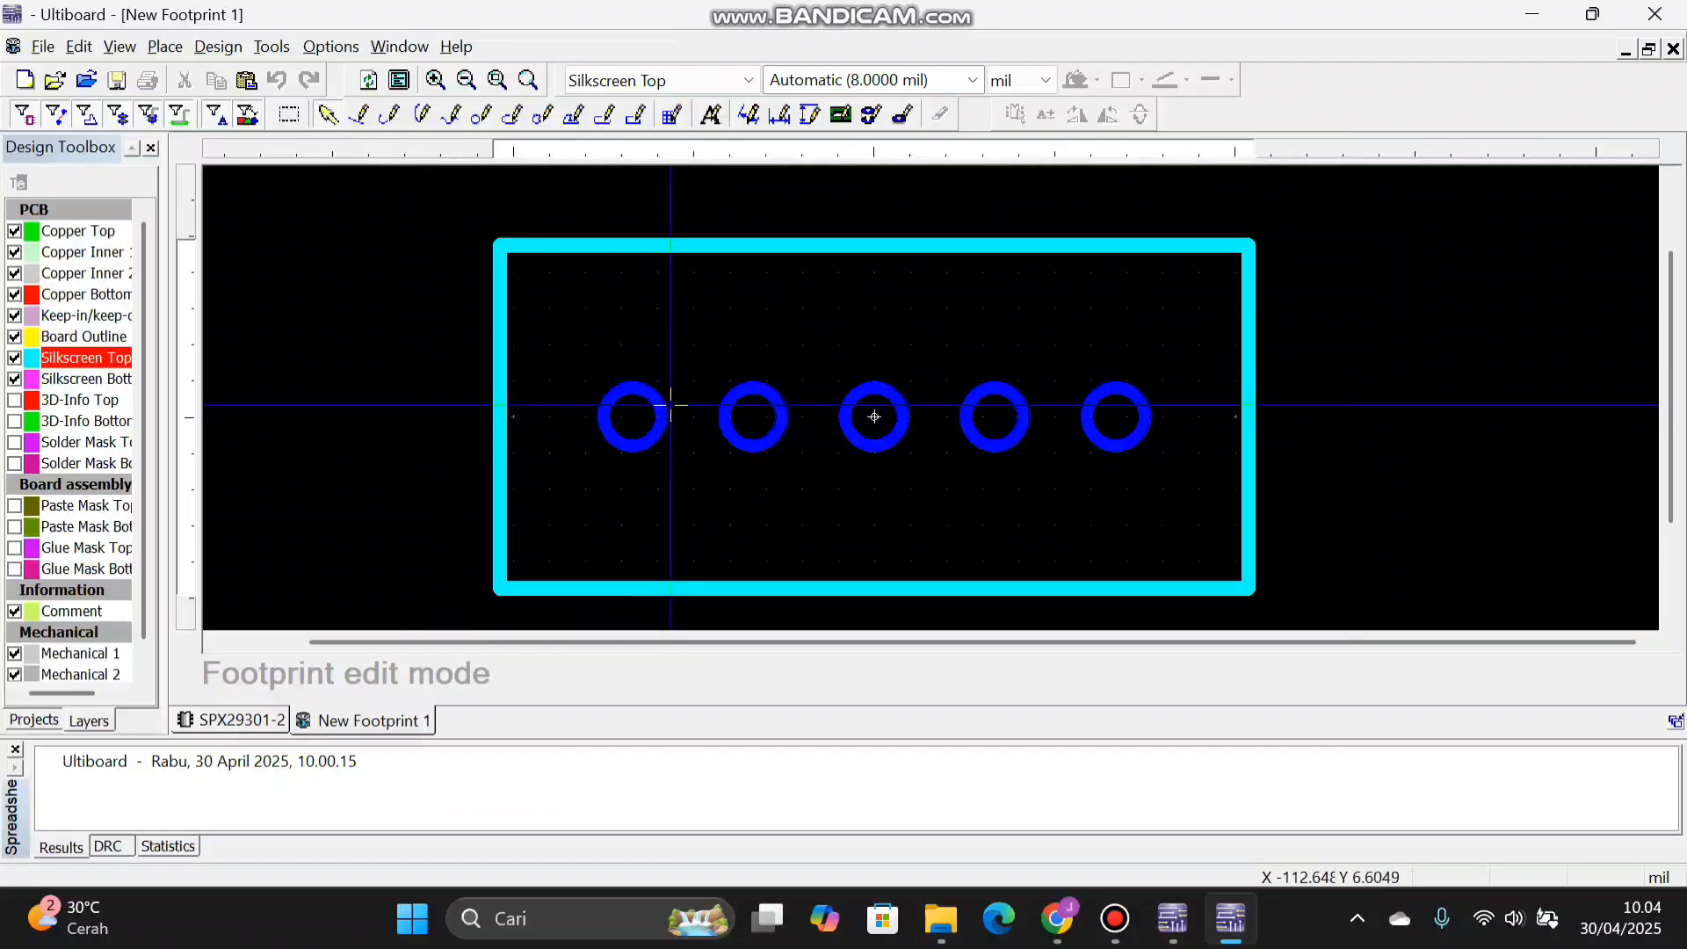
- Name the footprint's leftmost pad EN and make its value visible
{"action": "double_click", "coordinate": [626, 390]}
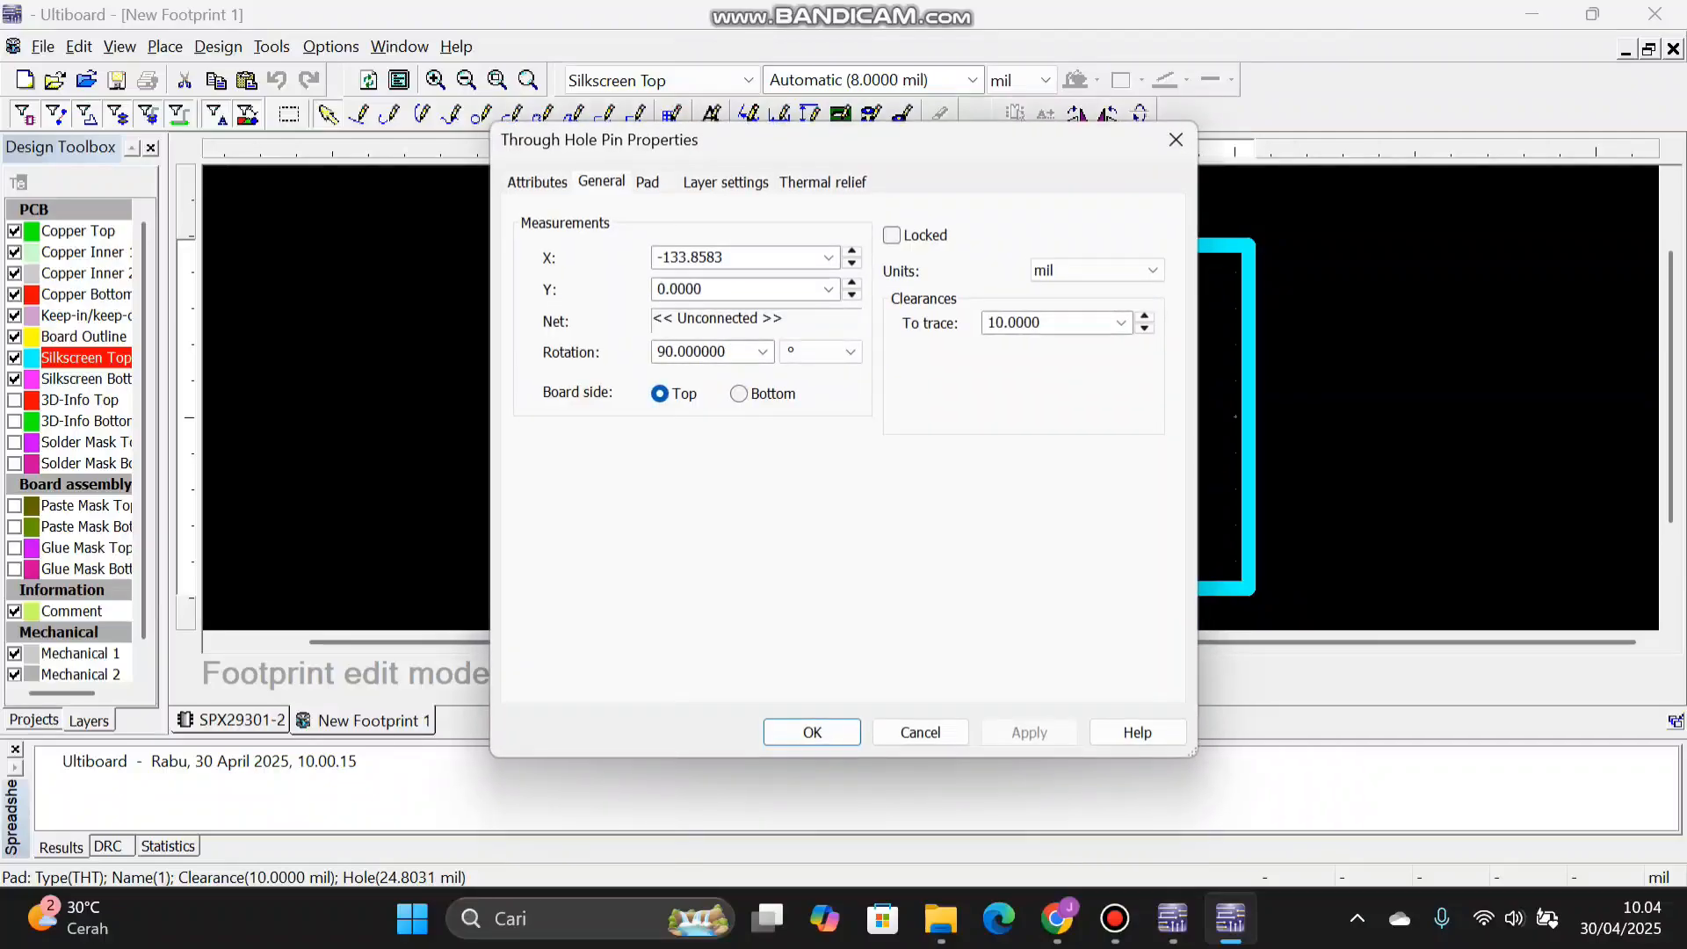
{"action": "left_click", "coordinate": [537, 182]}
{"action": "double_click", "coordinate": [602, 278]}
{"action": "type", "text": "EN"}
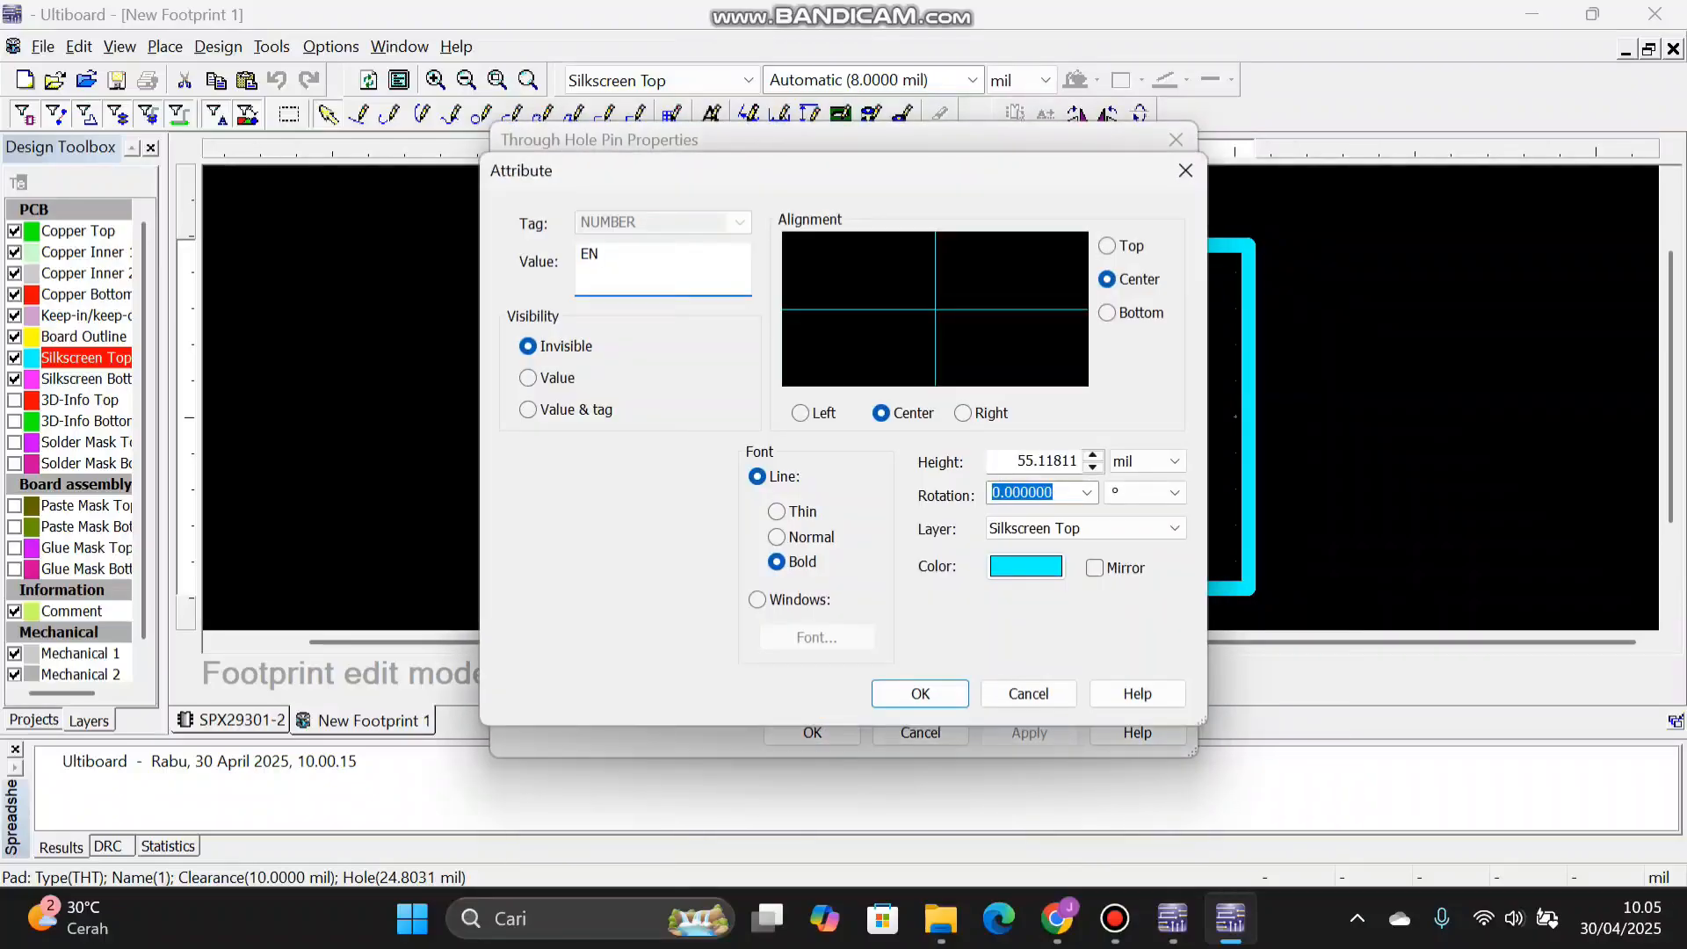
{"action": "key", "text": "Return"}
{"action": "key", "text": "Return"}
{"action": "double_click", "coordinate": [602, 389]}
{"action": "key", "text": "Escape"}
- Move the EN label below its pad and set its text height to 0.5 mm
{"action": "left_click_drag", "start_coordinate": [585, 375], "coordinate": [584, 483]}
{"action": "double_click", "coordinate": [628, 517]}
{"action": "left_click", "coordinate": [1174, 448]}
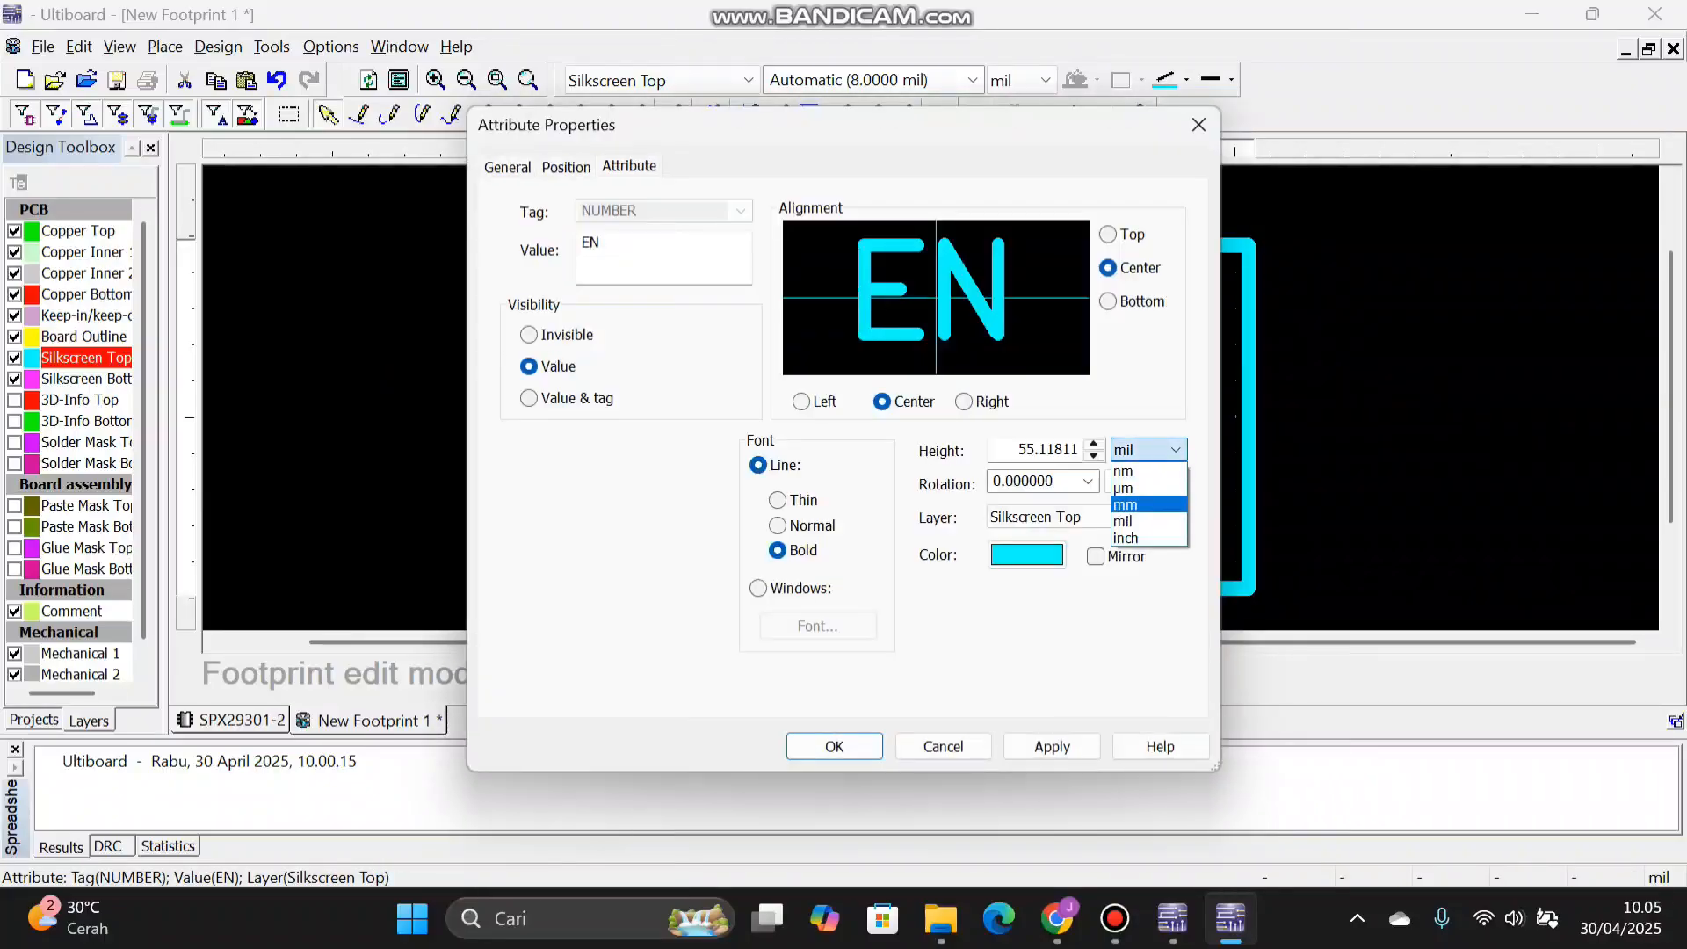
{"action": "left_click", "coordinate": [1149, 503]}
{"action": "type", "text": "0.5"}
{"action": "key", "text": "Return"}
- Name the second pad from the left VIN and make its value visible
{"action": "double_click", "coordinate": [736, 443]}
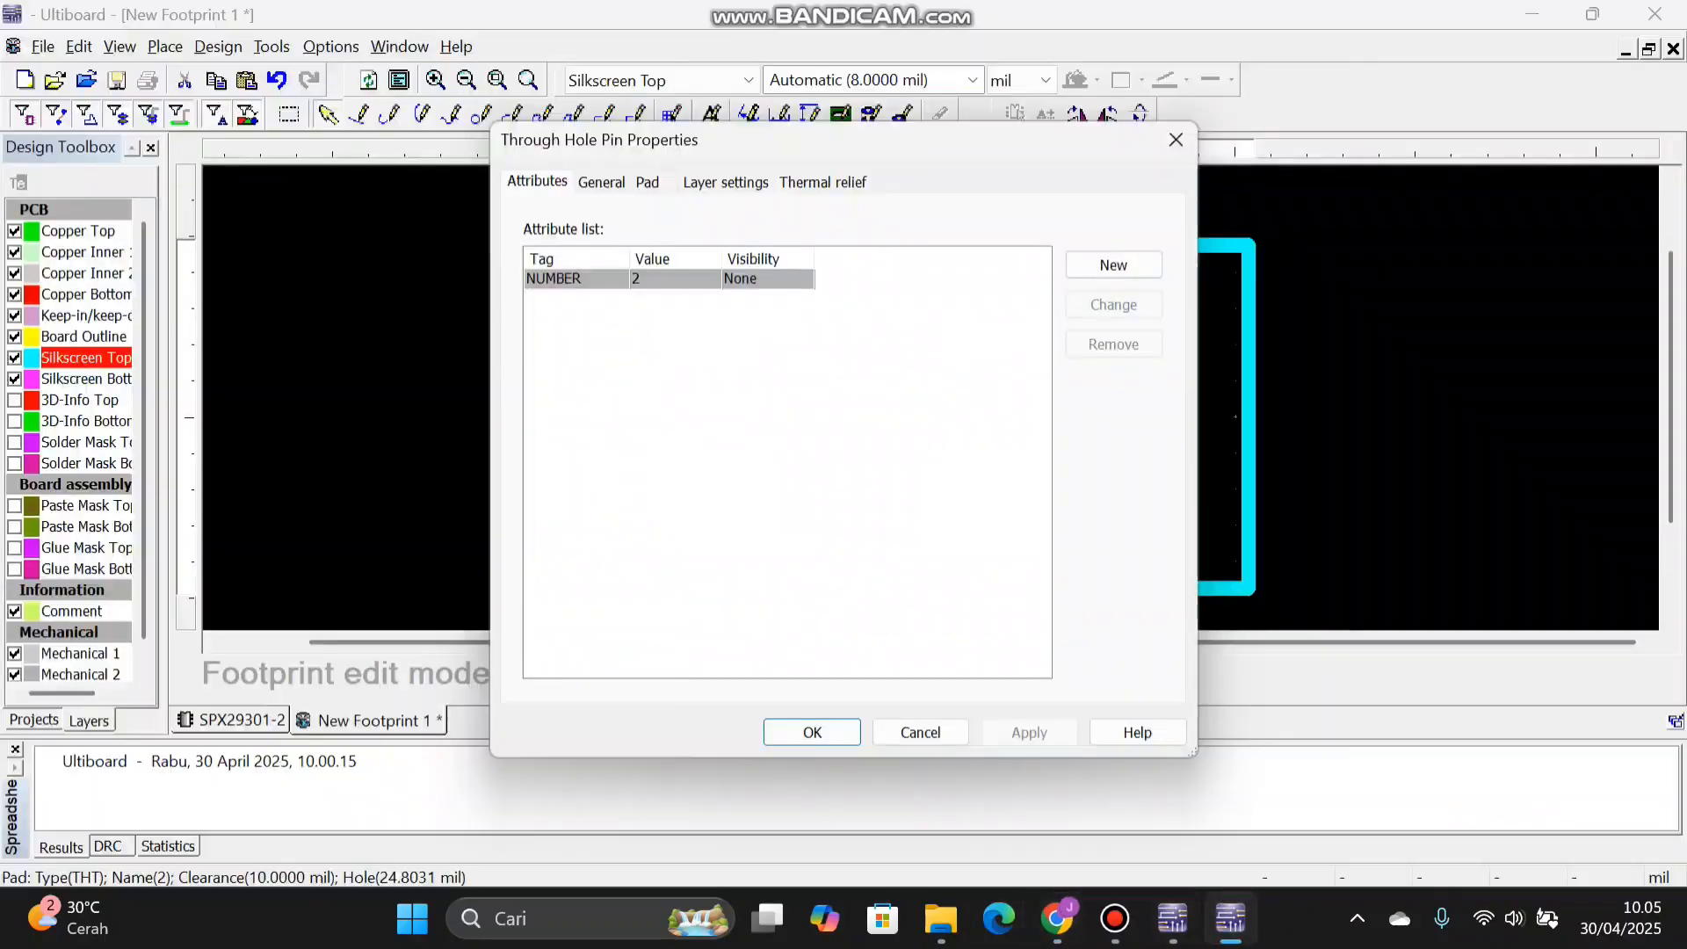
{"action": "double_click", "coordinate": [602, 278]}
{"action": "type", "text": "VIN"}
{"action": "key", "text": "Return"}
{"action": "key", "text": "Return"}
- Move the VIN label below its pad and set its text height to 0.5 mm
{"action": "left_click_drag", "start_coordinate": [689, 389], "coordinate": [719, 490]}
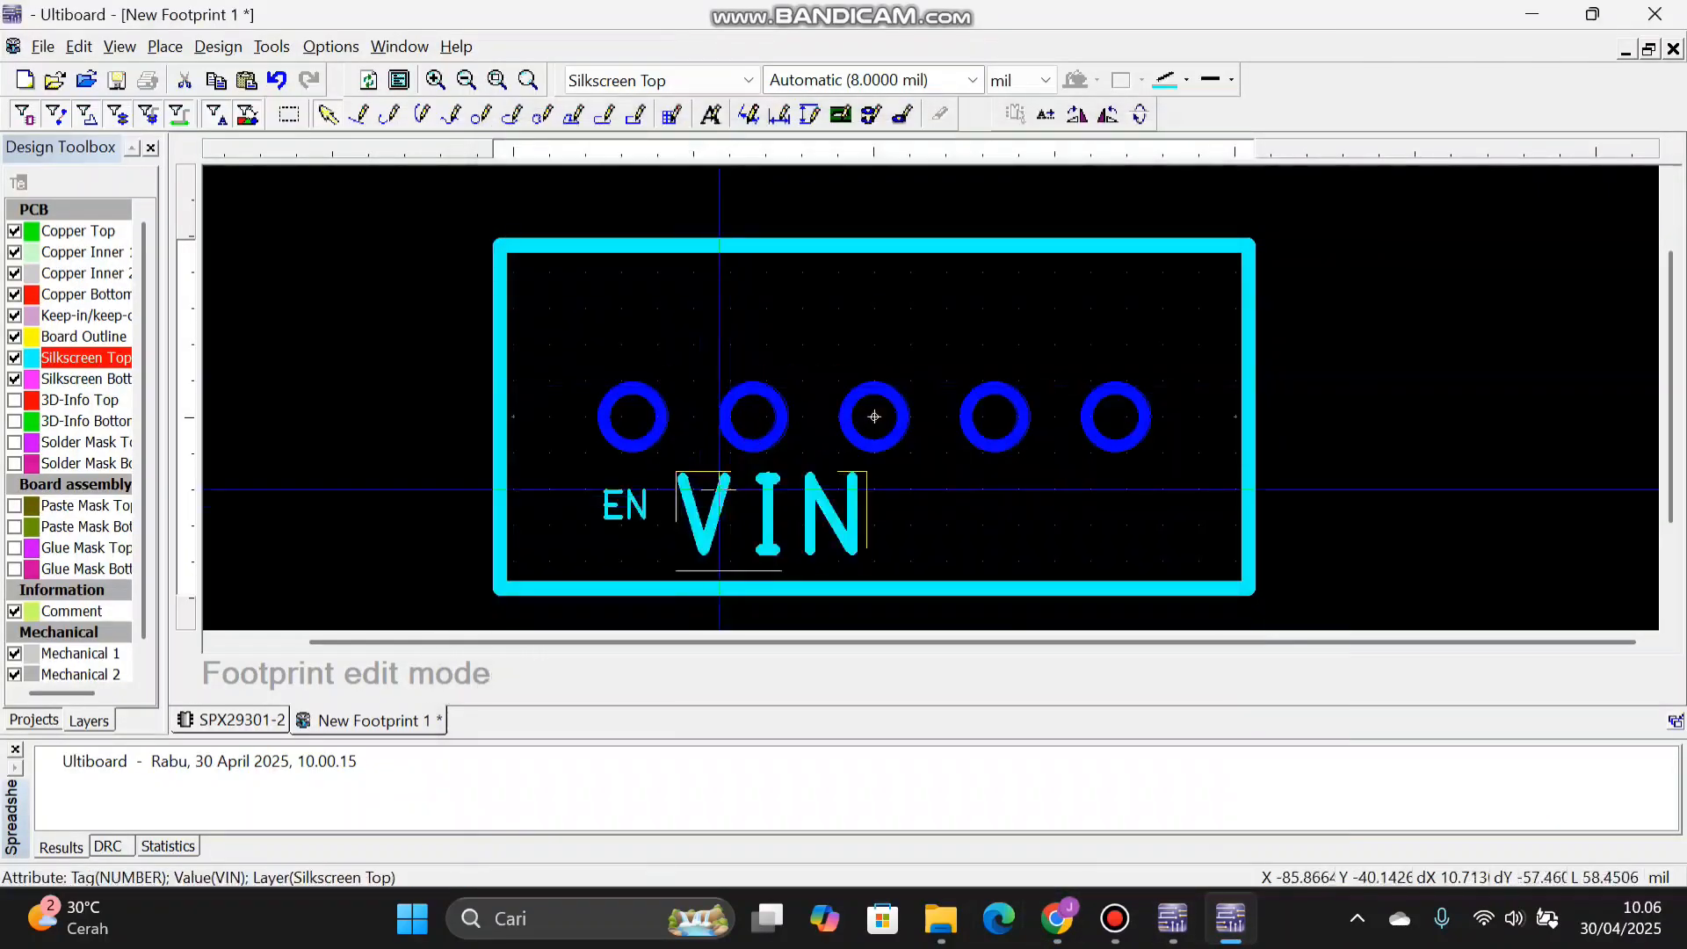
{"action": "double_click", "coordinate": [773, 519]}
{"action": "left_click", "coordinate": [1174, 450]}
{"action": "type", "text": "0.5"}
{"action": "key", "text": "Return"}
- Name the middle pad GND and make its value visible
{"action": "double_click", "coordinate": [870, 440]}
{"action": "double_click", "coordinate": [602, 278]}
{"action": "type", "text": "GND"}
{"action": "left_click", "coordinate": [527, 377]}
{"action": "key", "text": "Return"}
{"action": "key", "text": "Return"}
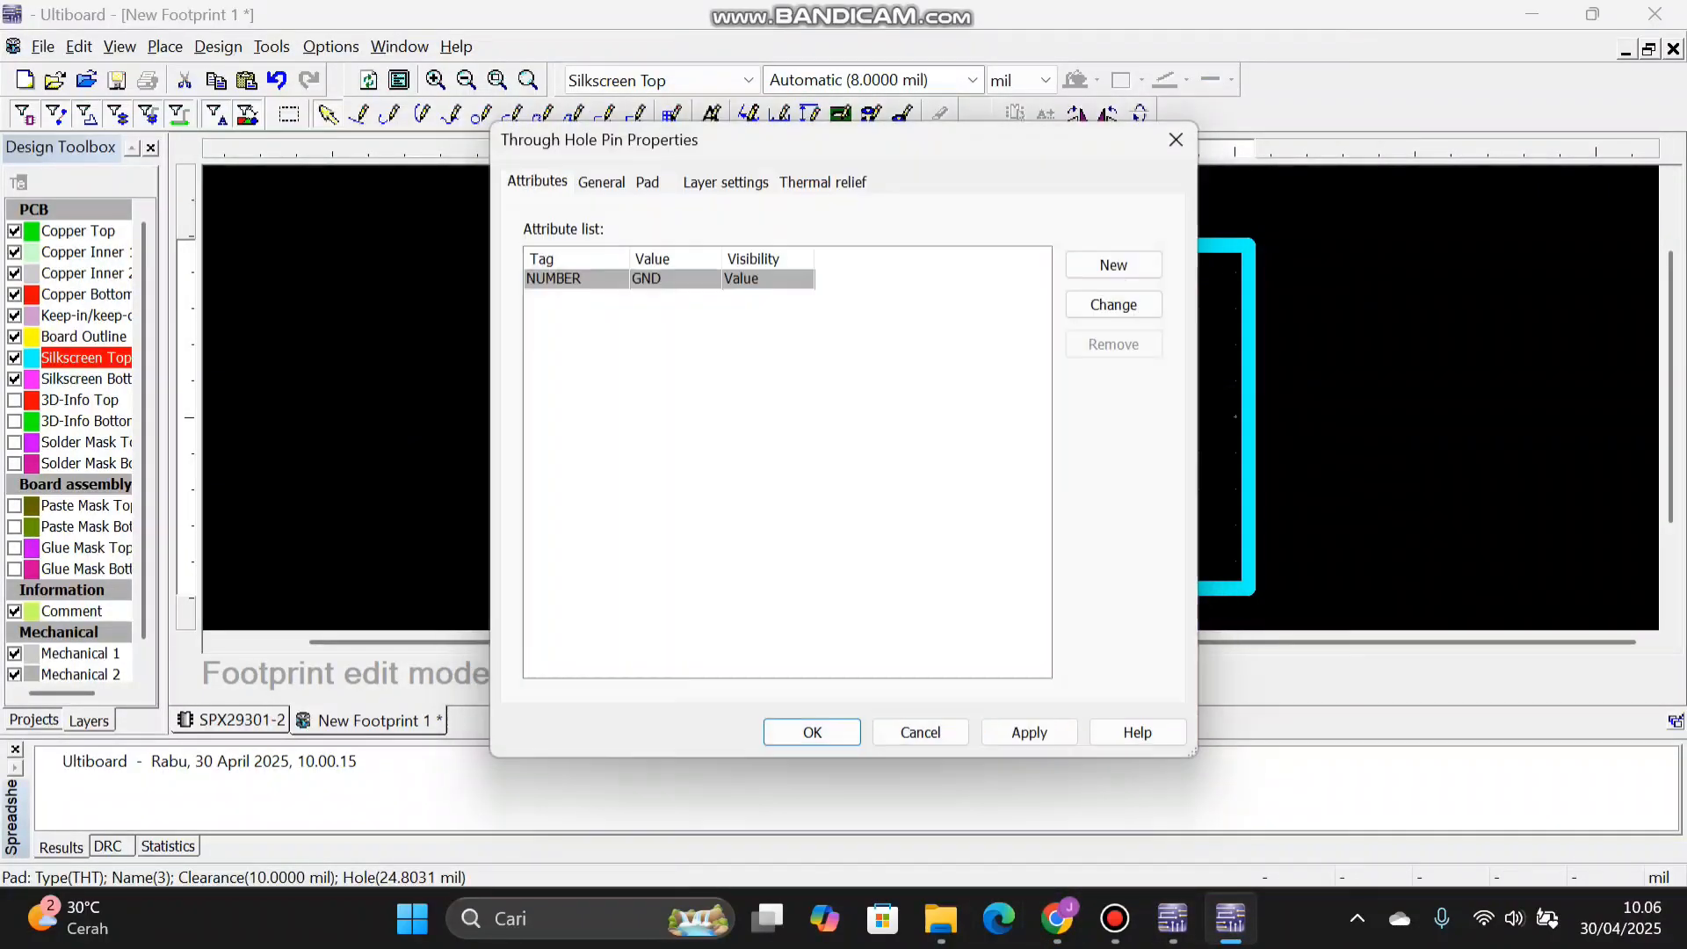
- Move the GND label below its pad and set its text height to 0.5 mm
{"action": "left_click_drag", "start_coordinate": [817, 390], "coordinate": [835, 490]}
{"action": "double_click", "coordinate": [866, 516]}
{"action": "type", "text": "0.5"}
{"action": "key", "text": "Return"}
- Name the fourth pad from the left VOUT and make its value visible
{"action": "double_click", "coordinate": [994, 431]}
{"action": "double_click", "coordinate": [602, 278]}
{"action": "type", "text": "VOUT"}
{"action": "left_click", "coordinate": [529, 367]}
{"action": "key", "text": "Return"}
{"action": "key", "text": "Return"}
- Place the VOUT label below its pad and set its text height to 0.5 mm
{"action": "double_click", "coordinate": [998, 505]}
{"action": "left_click", "coordinate": [1174, 450]}
{"action": "left_click", "coordinate": [1126, 504]}
{"action": "type", "text": "0.5"}
{"action": "key", "text": "Return"}
- Name the rightmost pad ADJ/FLAG
{"action": "double_click", "coordinate": [1122, 430]}
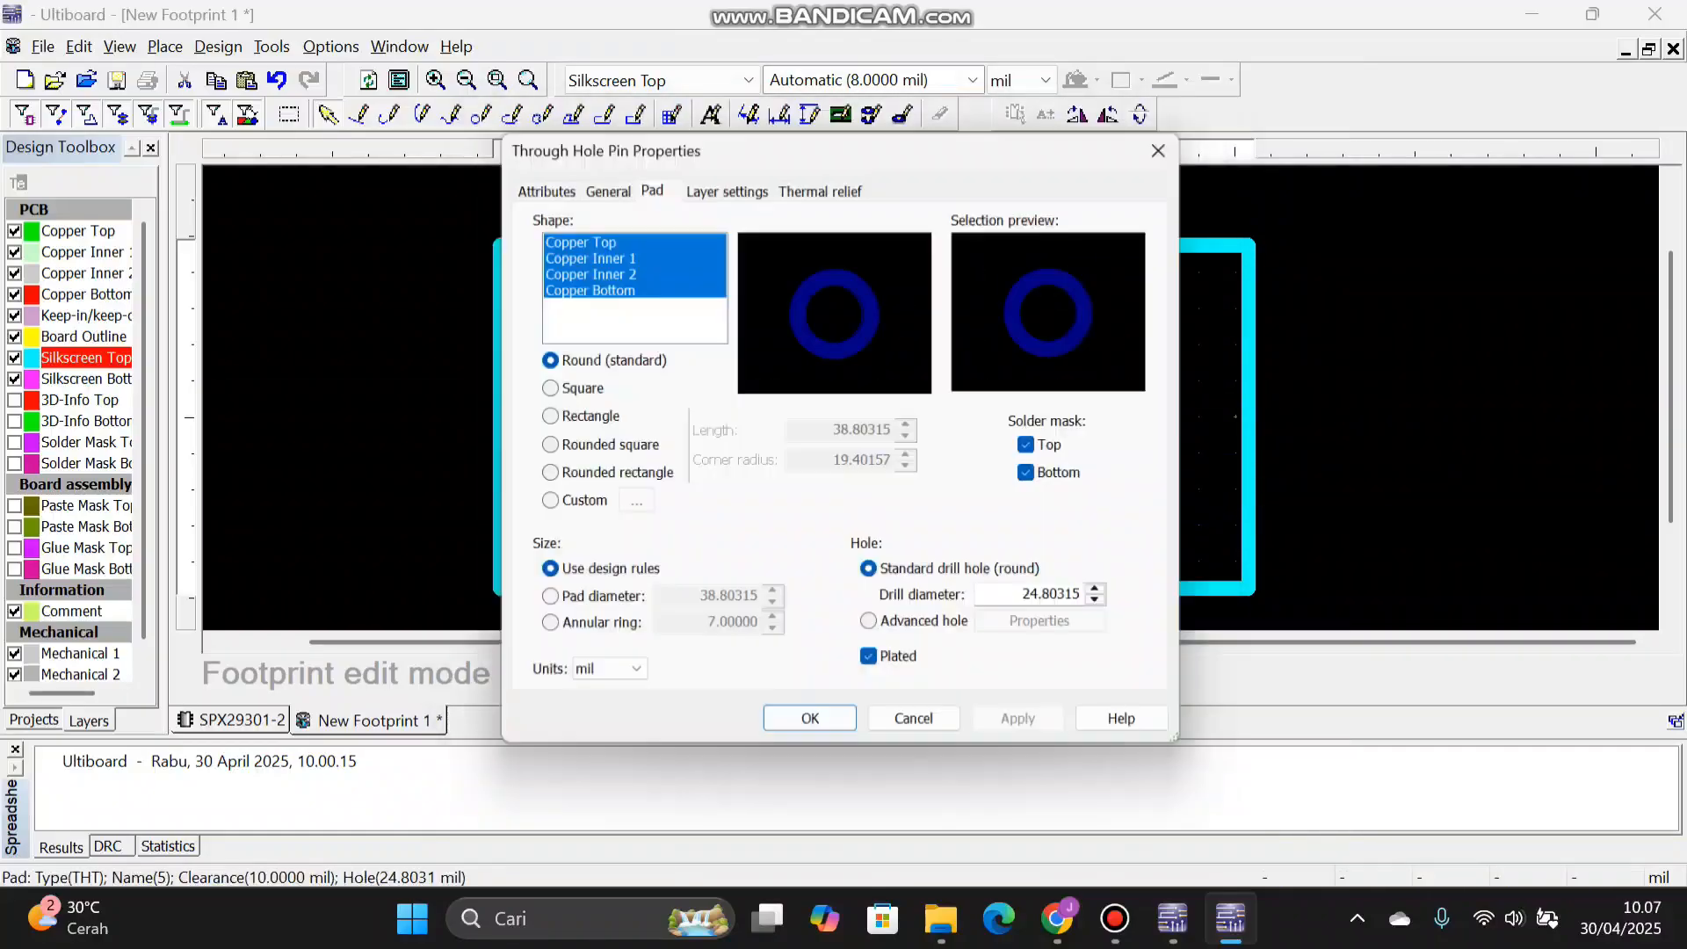
{"action": "left_click", "coordinate": [550, 189]}
{"action": "double_click", "coordinate": [602, 279]}
{"action": "type", "text": "ADJ/FLAG"}
{"action": "key", "text": "Return"}
{"action": "key", "text": "Return"}
- Set the visibility of the ADJ/FLAG pad's number attribute to show its value
{"action": "double_click", "coordinate": [1125, 425]}
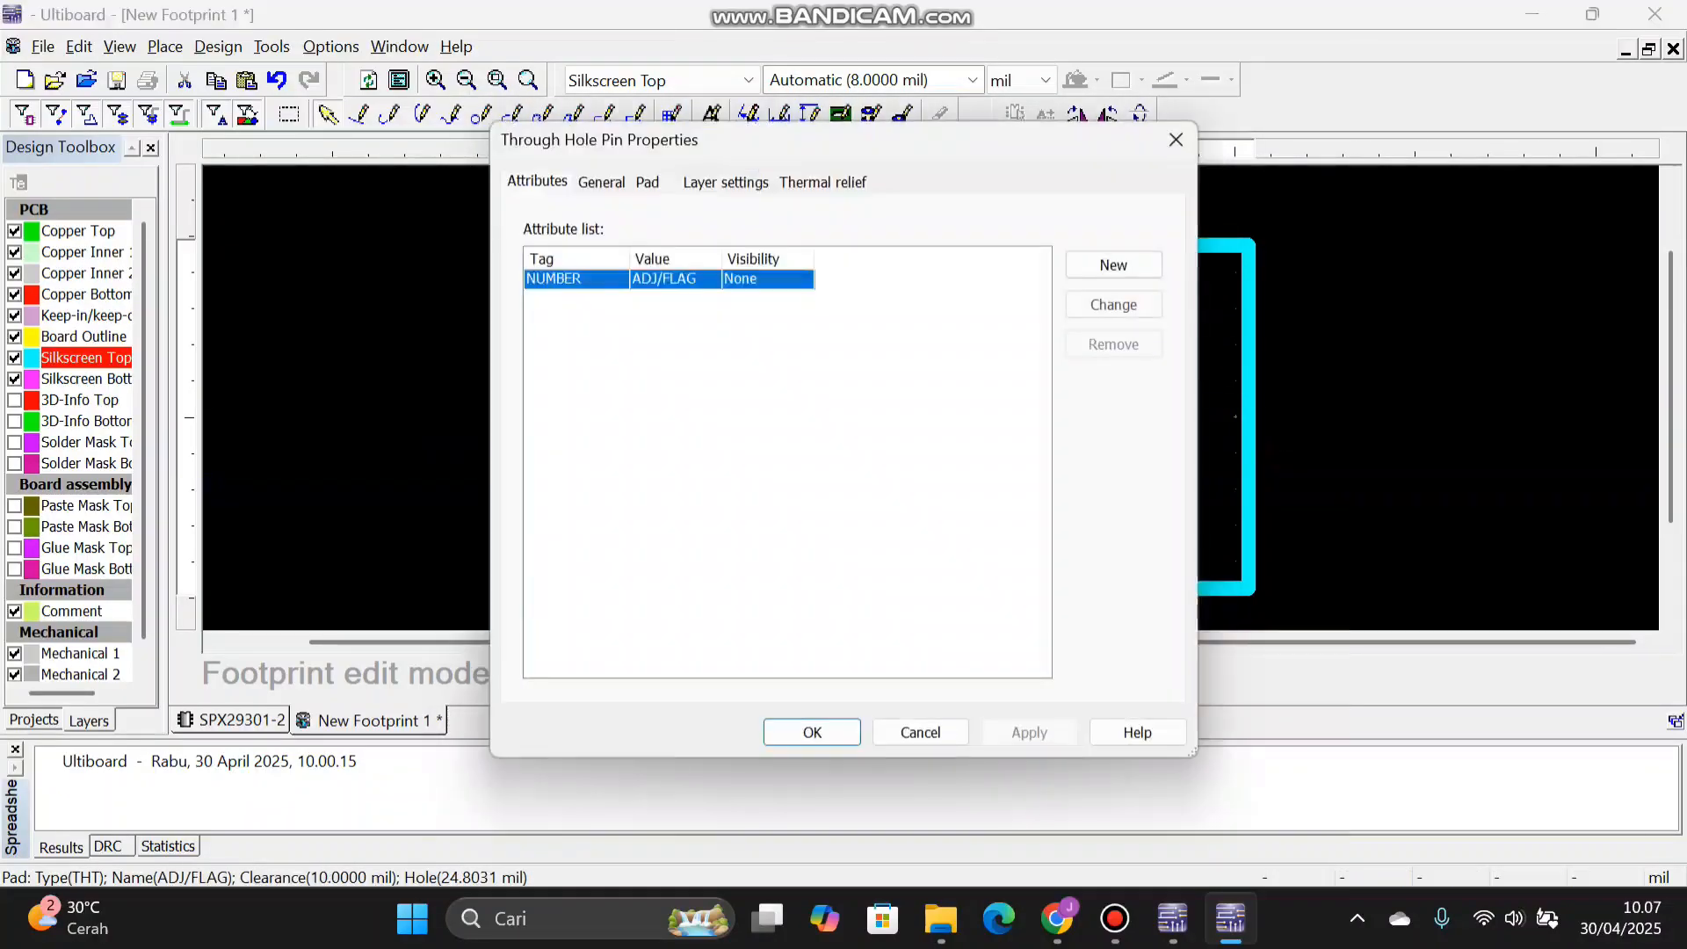
{"action": "double_click", "coordinate": [602, 279]}
{"action": "key", "text": "Return"}
{"action": "key", "text": "Return"}
{"action": "double_click", "coordinate": [1134, 425]}
{"action": "double_click", "coordinate": [602, 278]}
{"action": "left_click", "coordinate": [529, 378]}
{"action": "key", "text": "Return"}
{"action": "key", "text": "Return"}
- Move the ADJ/FLAG label below its pad and set its text height to 0.5 mm
{"action": "left_click_drag", "start_coordinate": [1200, 411], "coordinate": [1248, 494]}
{"action": "double_click", "coordinate": [1248, 494]}
{"action": "left_click", "coordinate": [1174, 449]}
{"action": "left_click", "coordinate": [1126, 504]}
{"action": "type", "text": "0.5"}
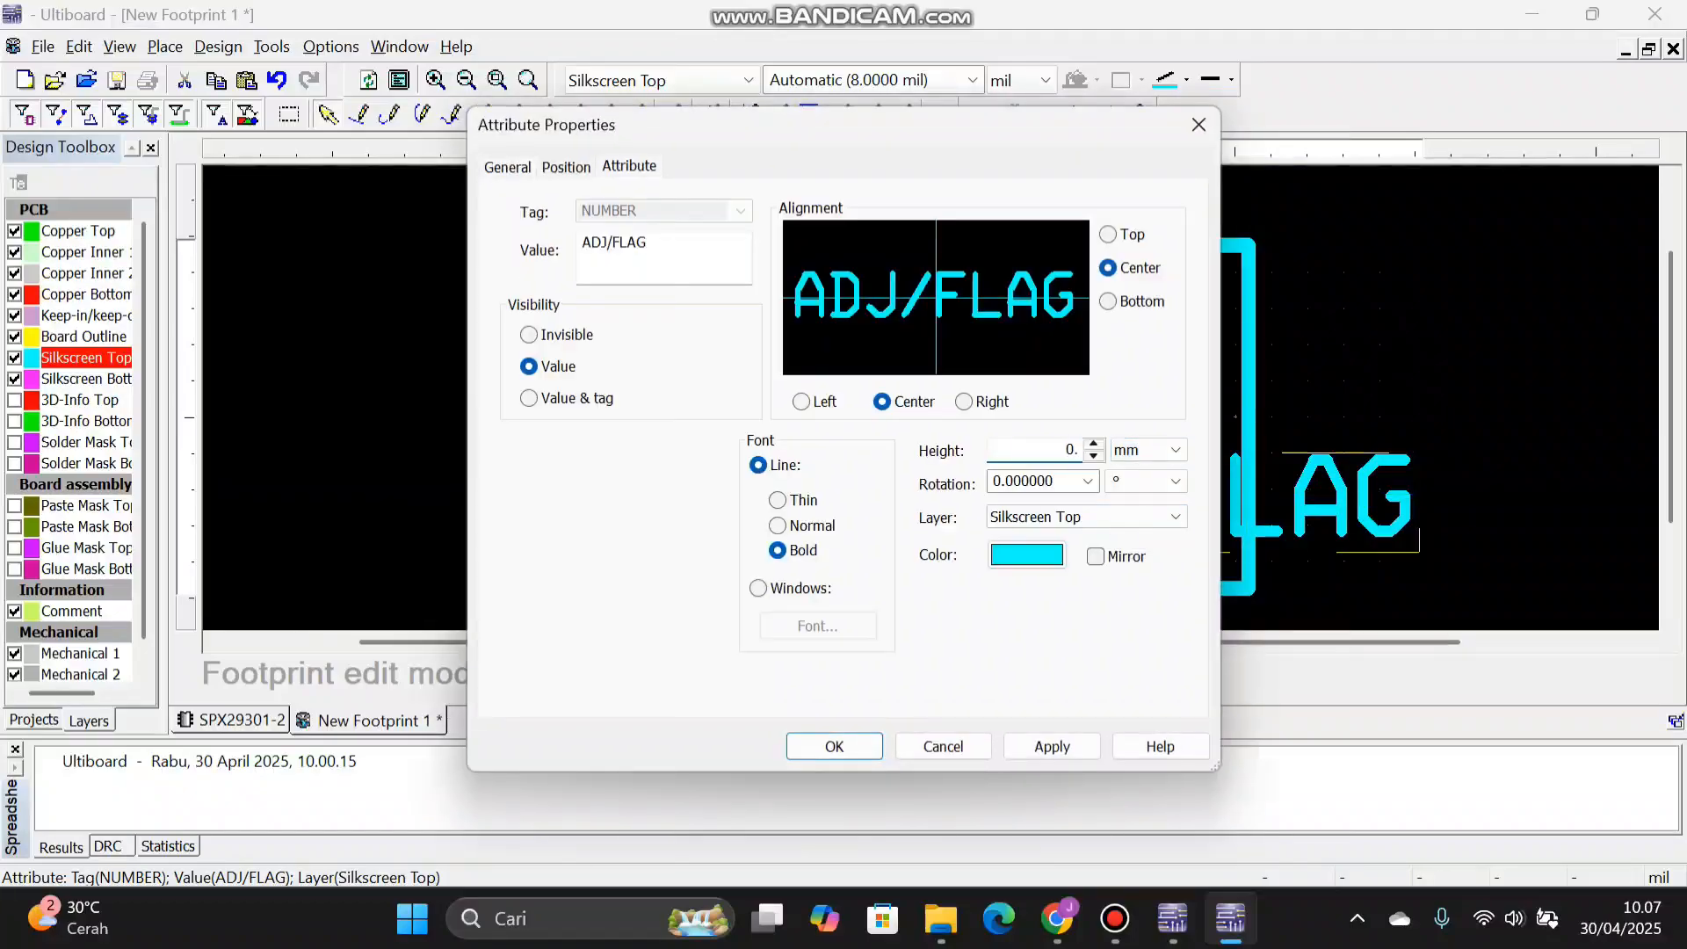
{"action": "key", "text": "Return"}
{"action": "left_click", "coordinate": [1191, 394]}
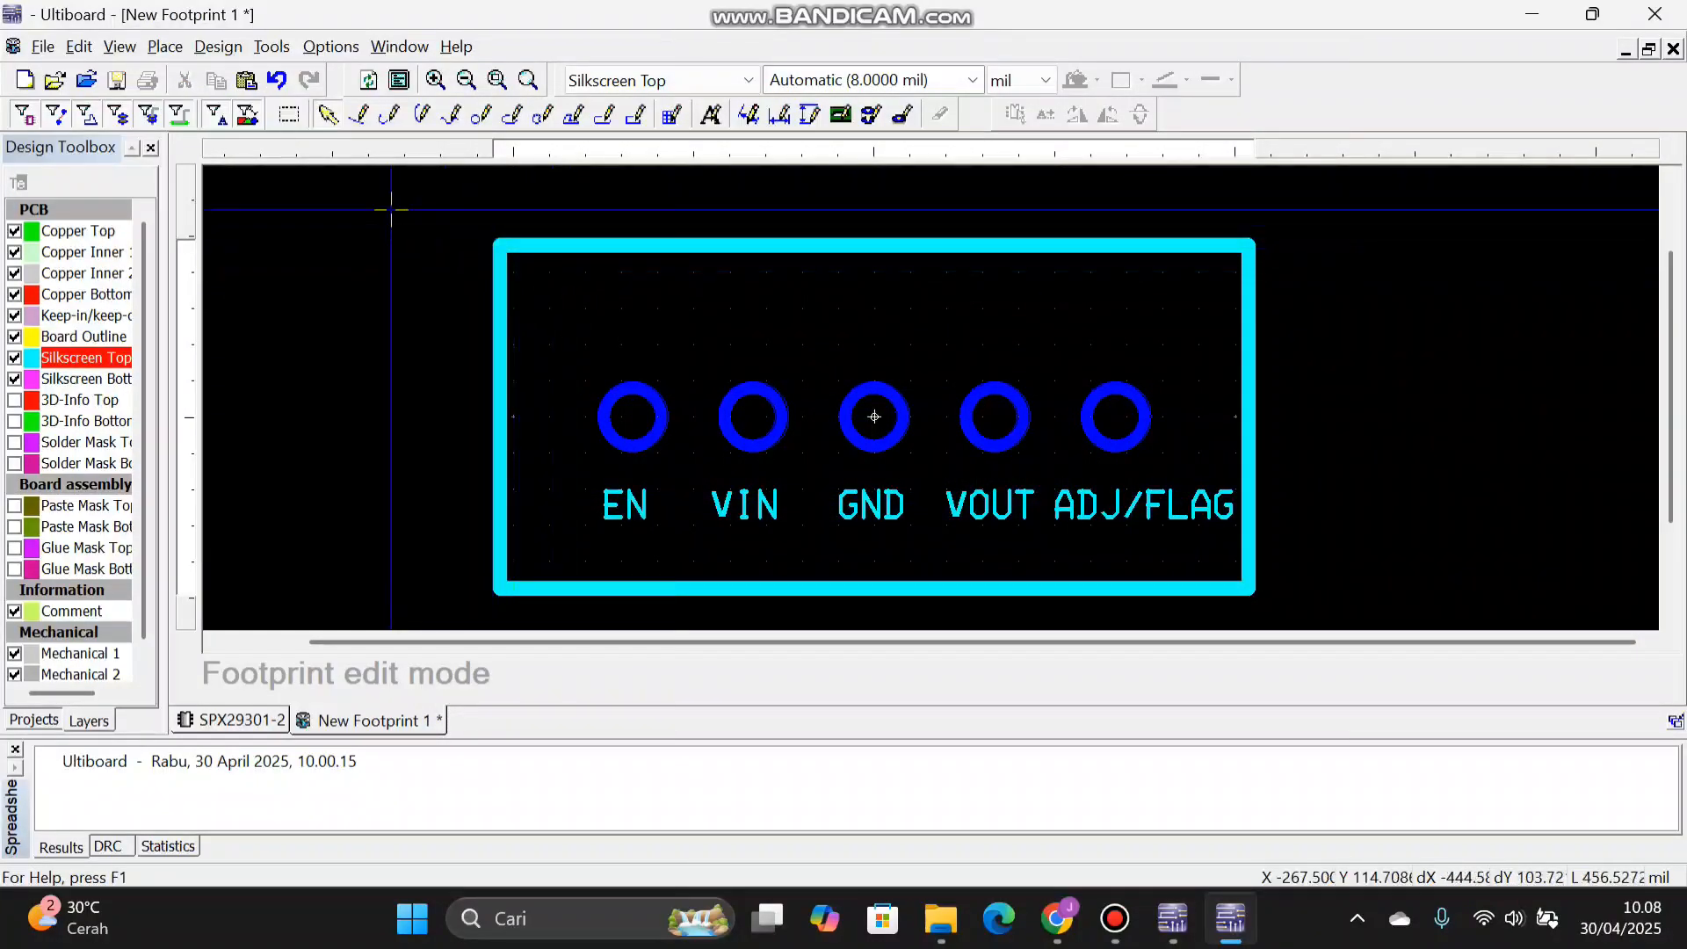
- Save the finished footprint to the User Database as SPX29301_2
{"action": "left_click", "coordinate": [43, 47]}
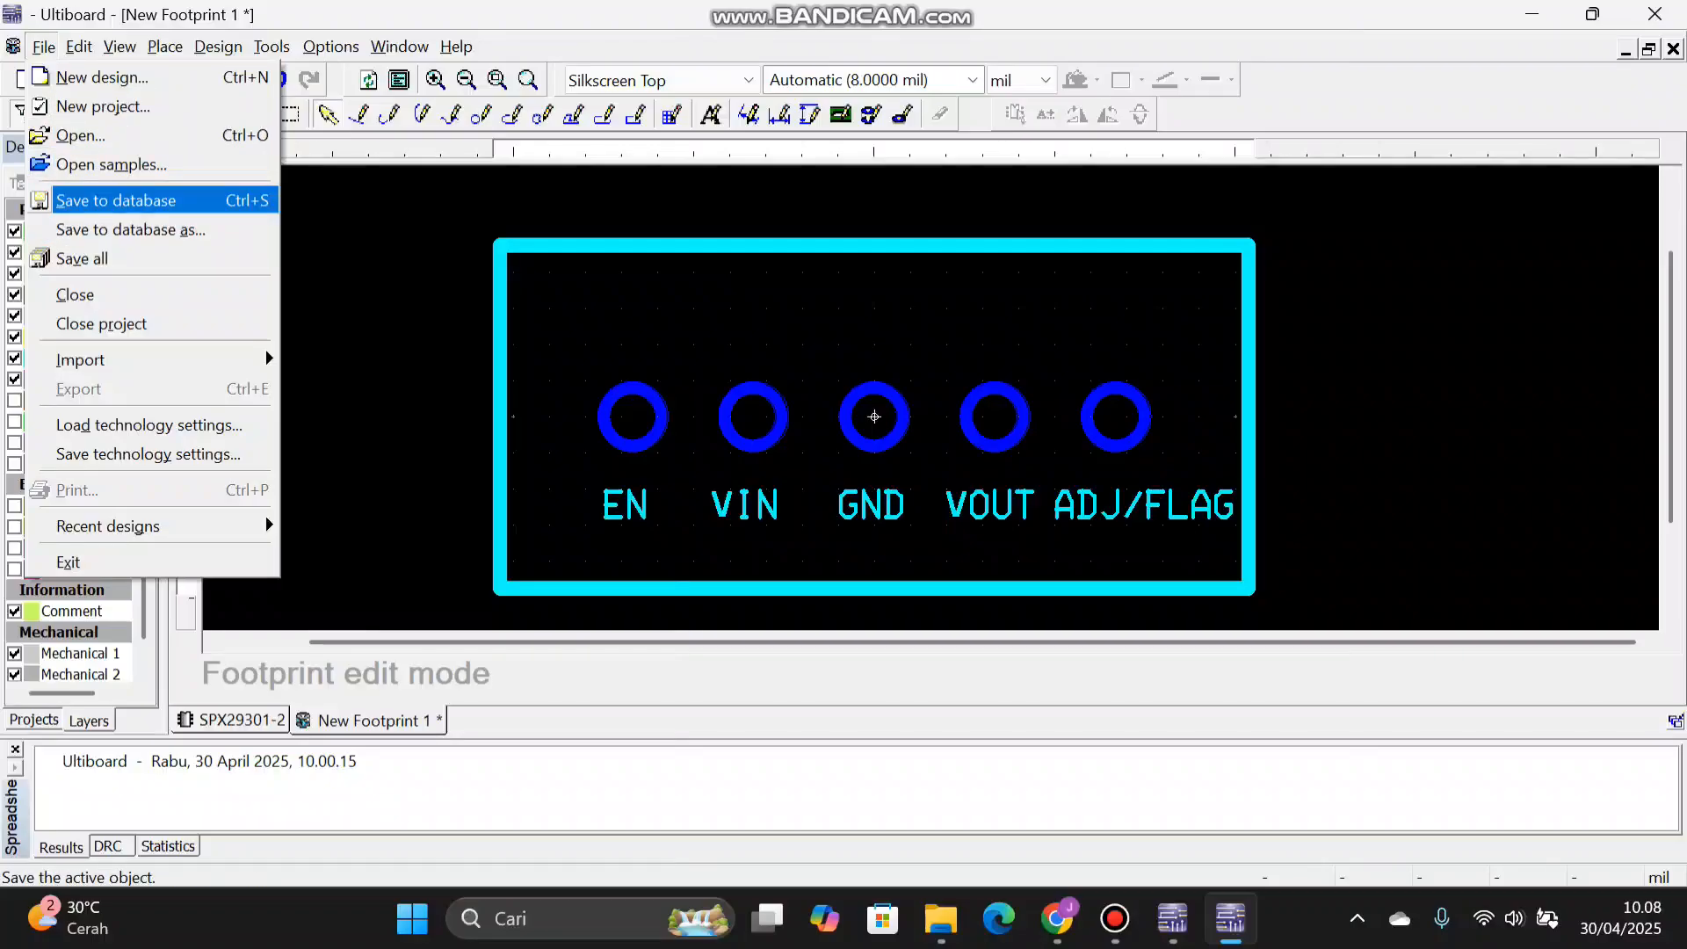
{"action": "key", "text": "Return"}
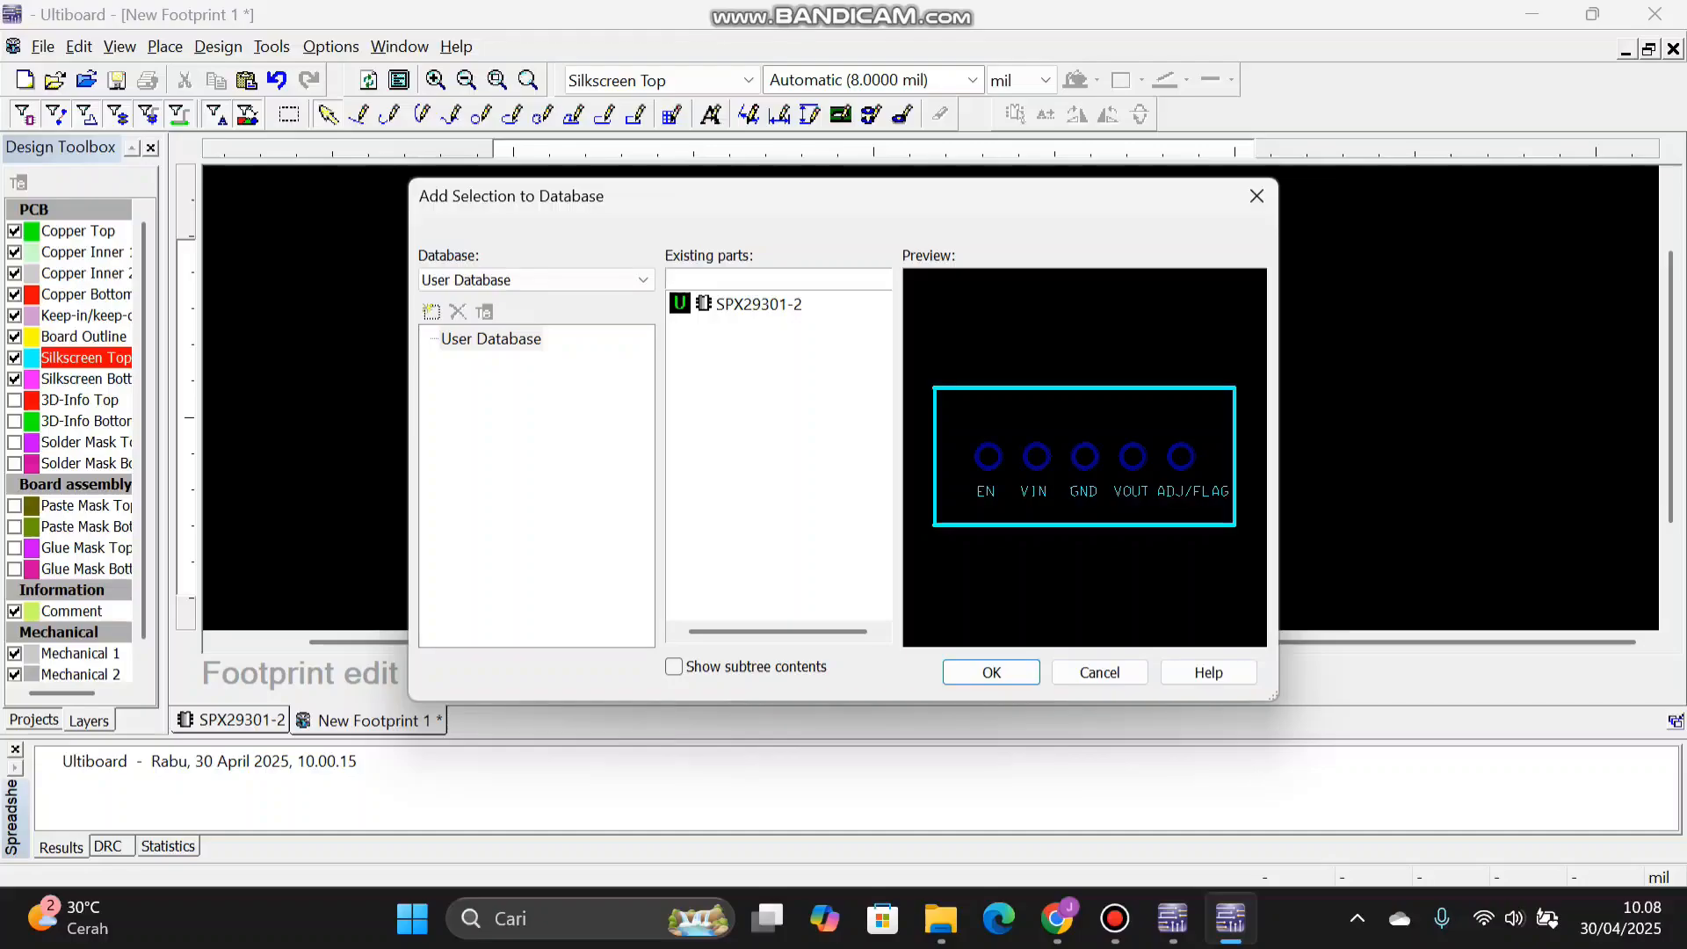
{"action": "type", "text": "SPX29301-2"}
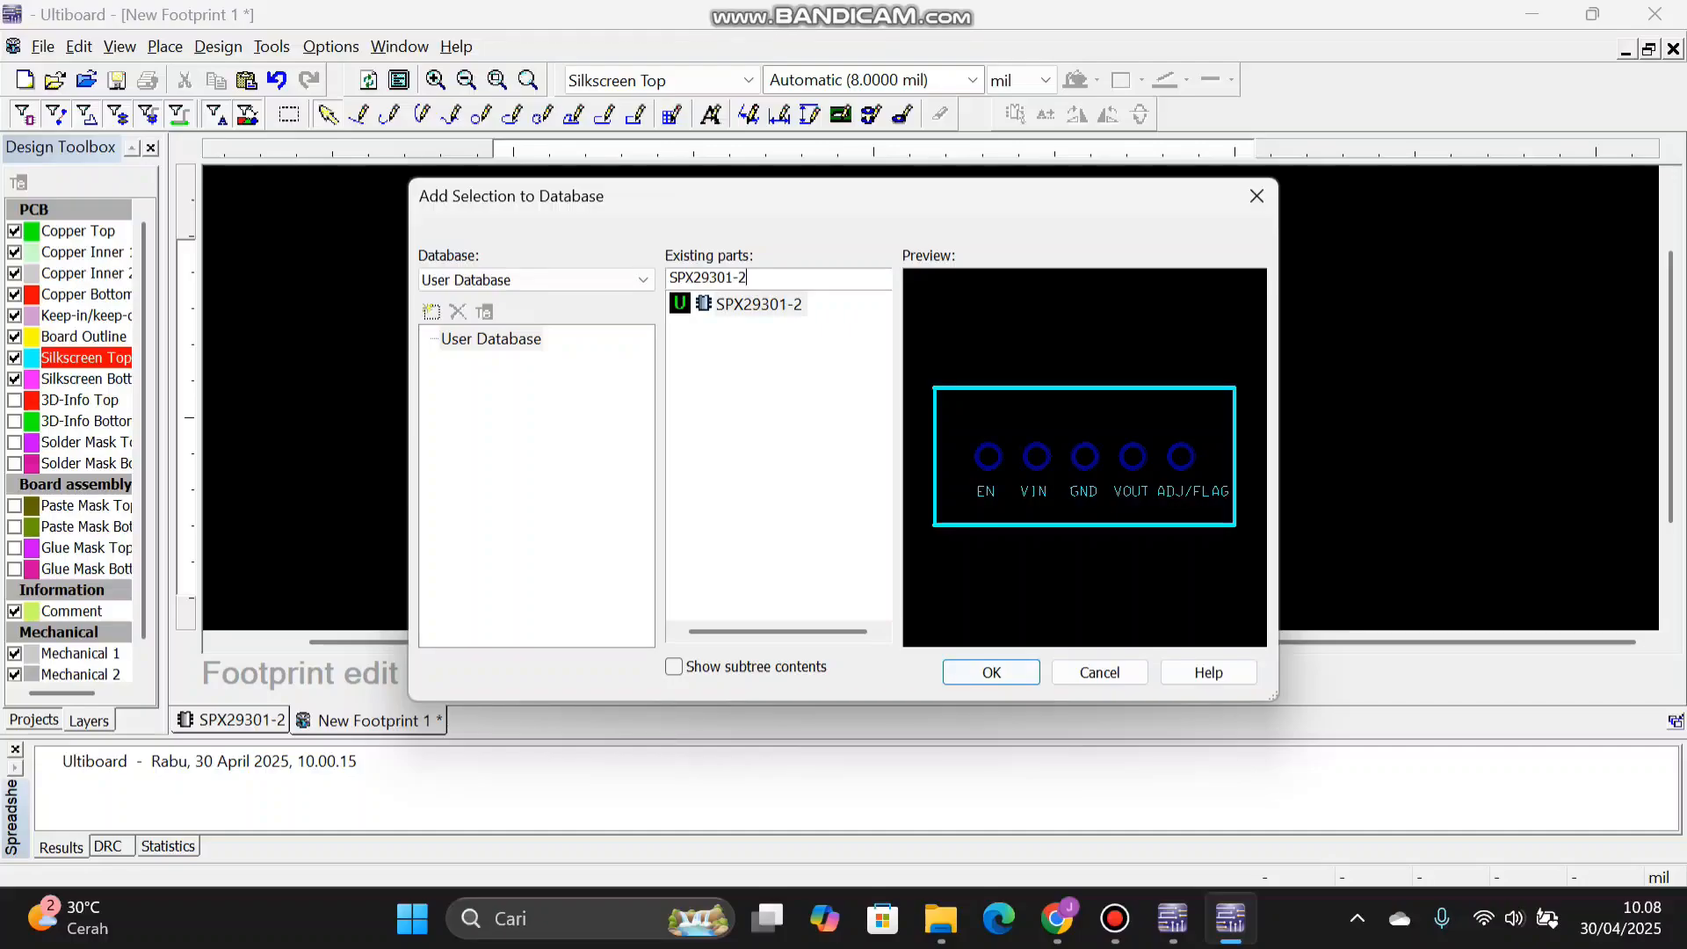
{"action": "key", "text": "Return"}
{"action": "key", "text": "Return"}
{"action": "key", "text": "BackSpace"}
{"action": "type", "text": "_"}
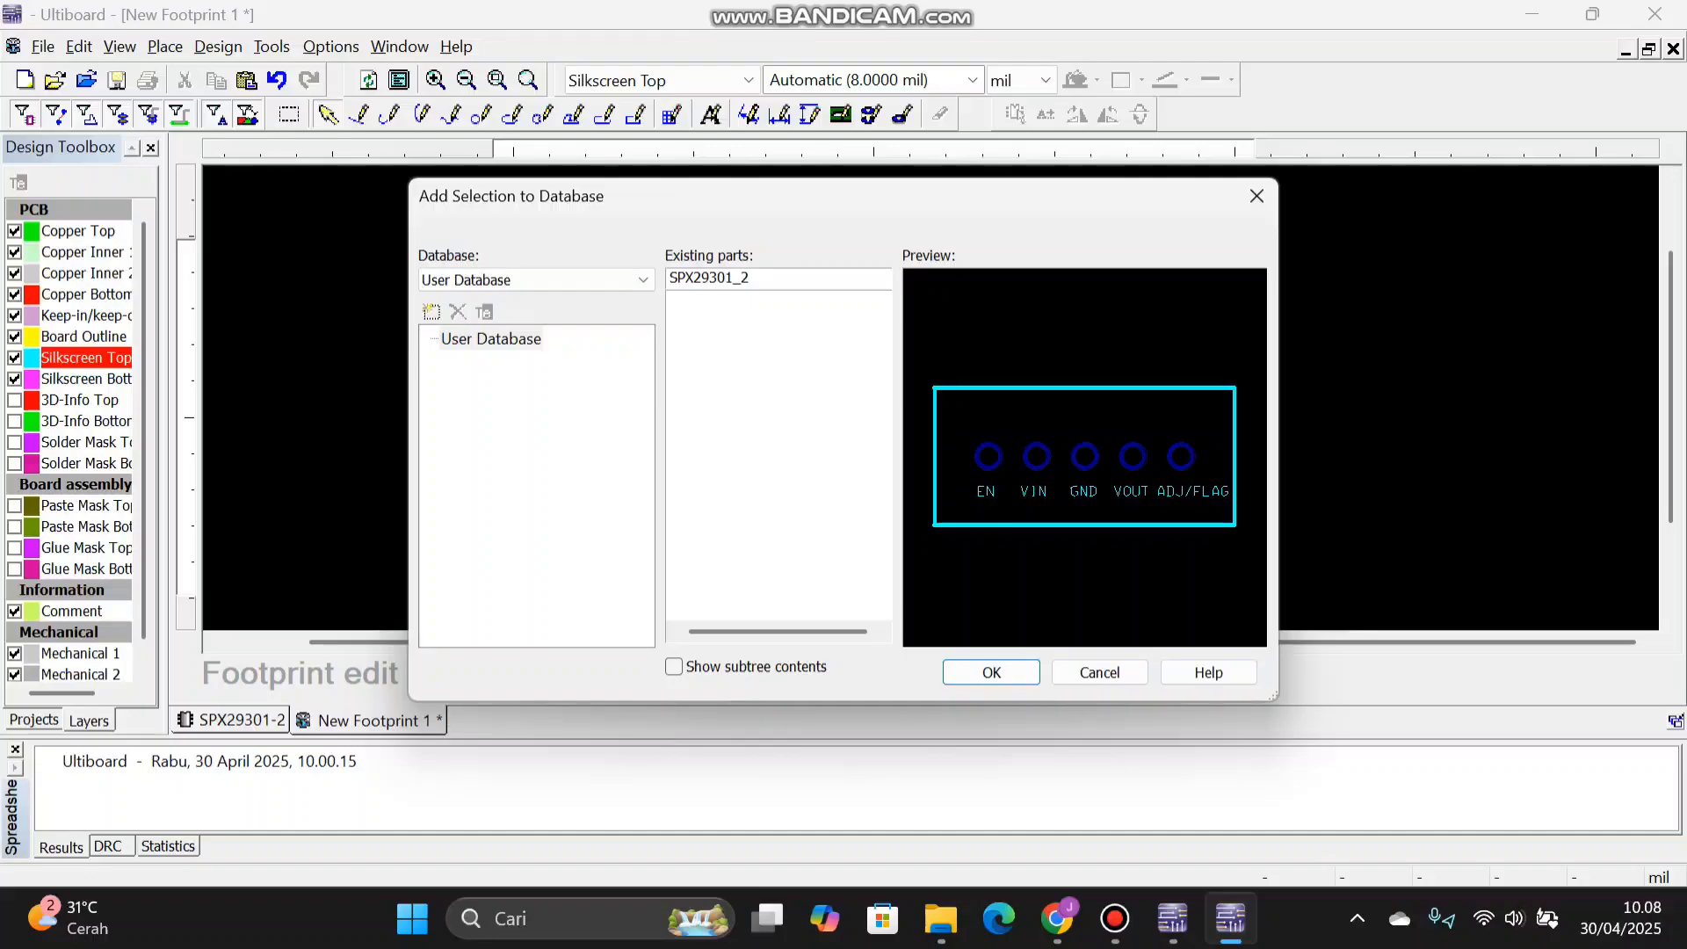
{"action": "left_click", "coordinate": [991, 672]}
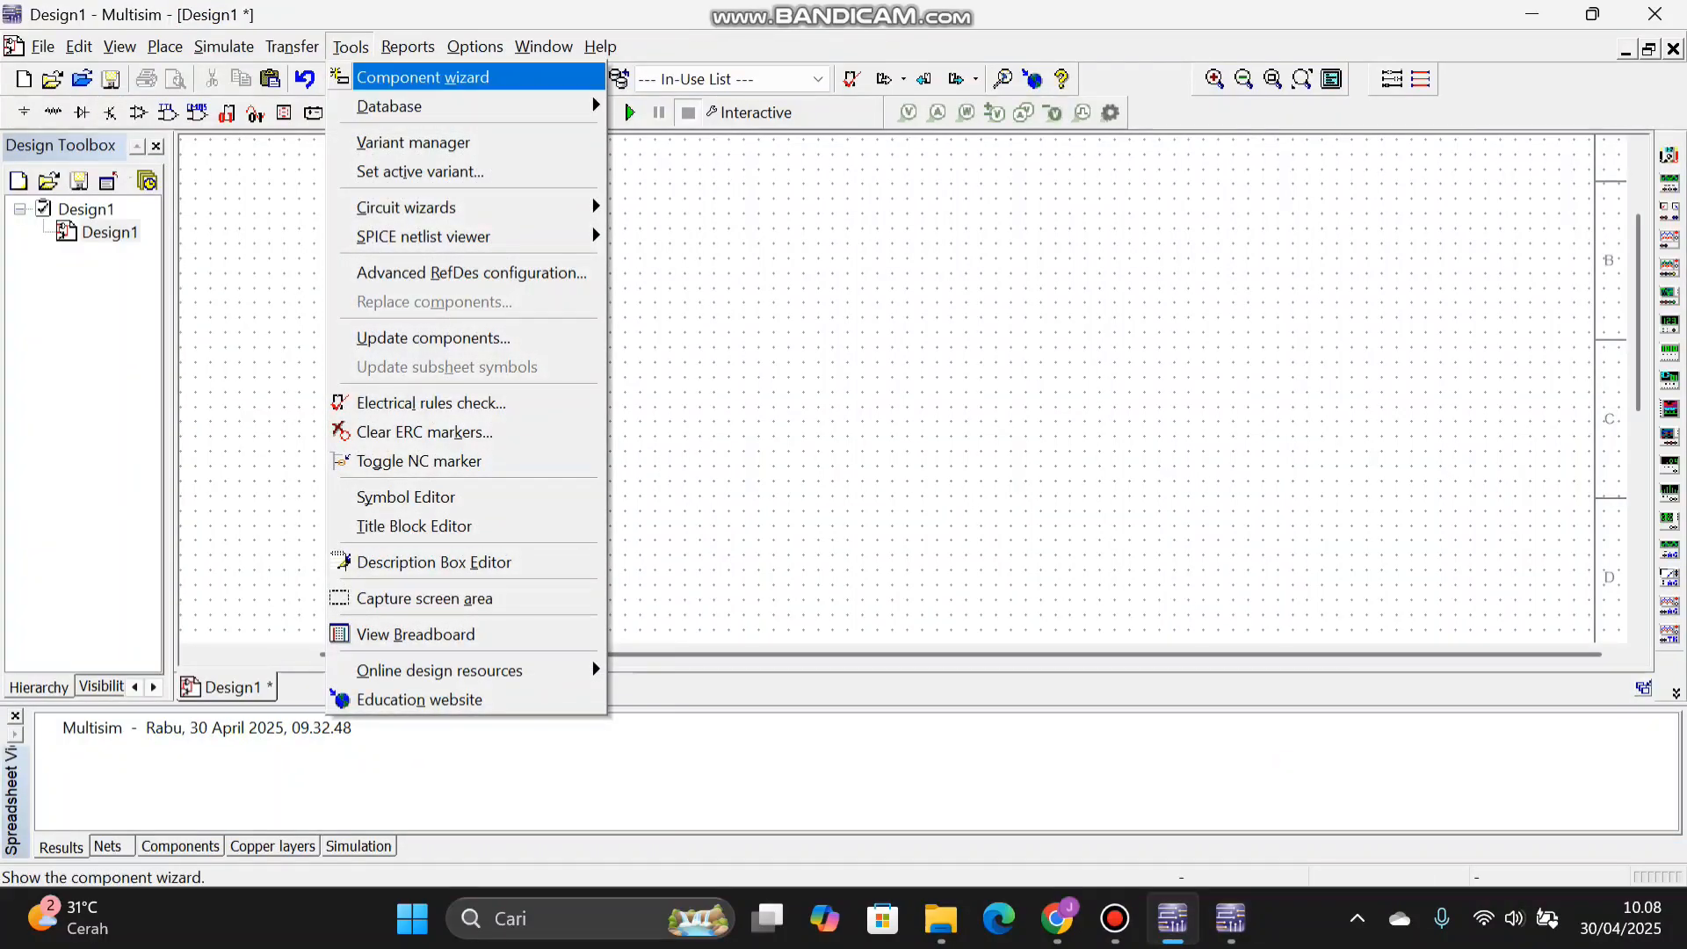
- In Multisim, start the Component Wizard for an analog simulation and layout component named SPX29301-2
{"action": "left_click", "coordinate": [423, 78]}
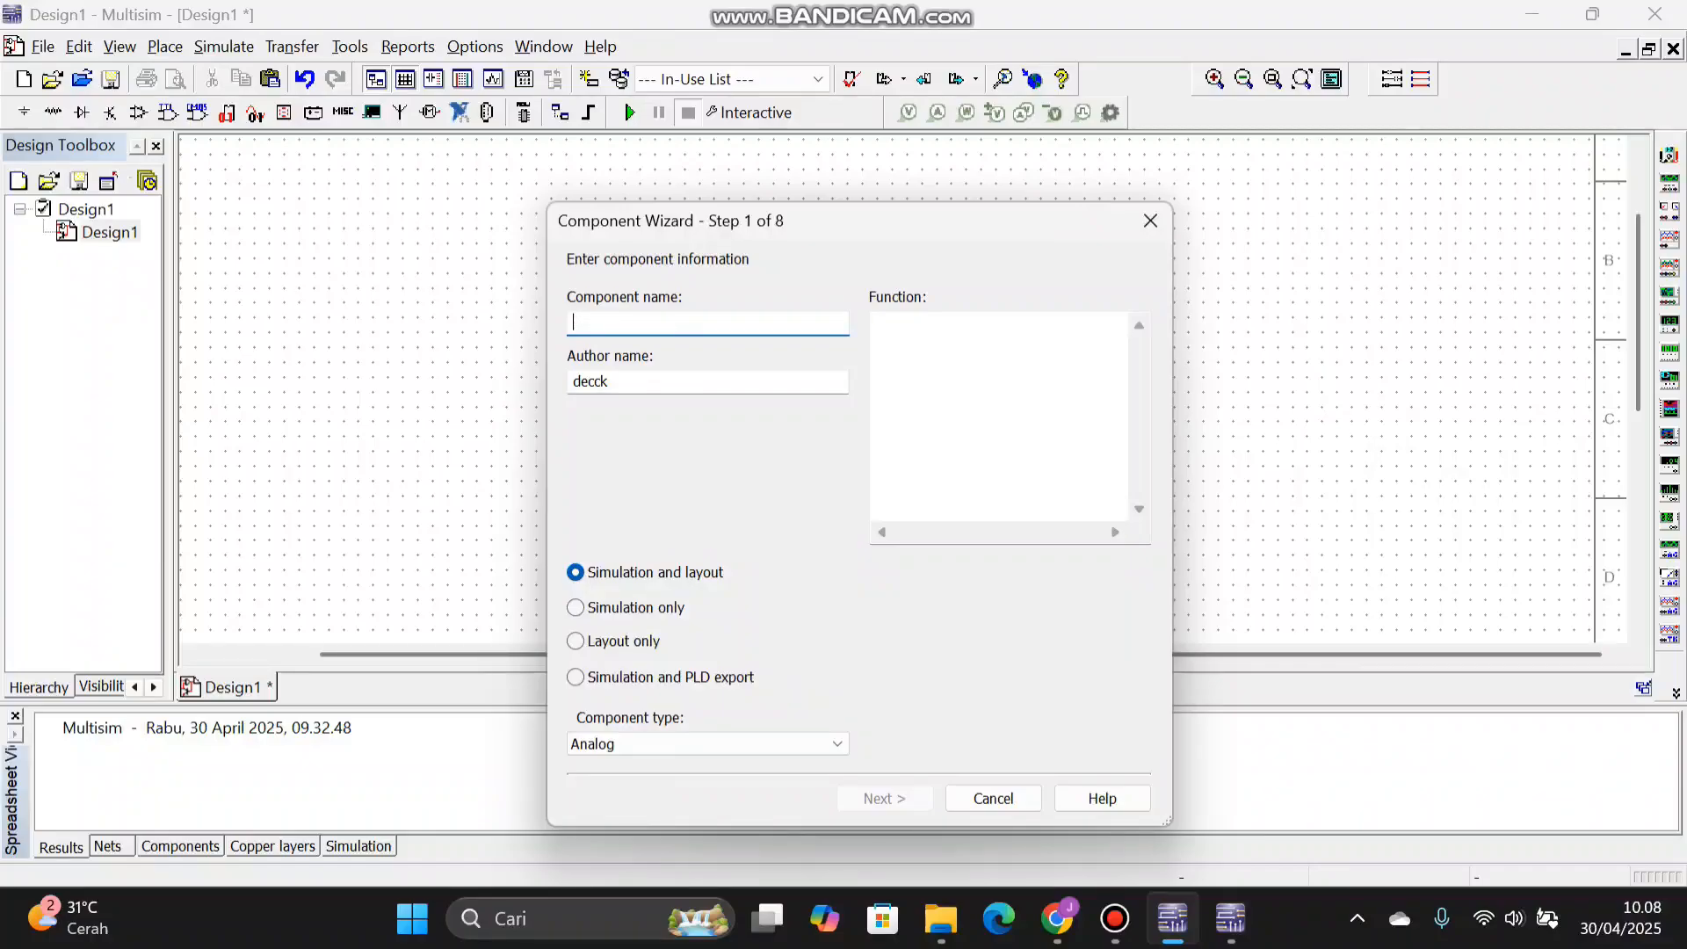
{"action": "type", "text": "SPX2"}
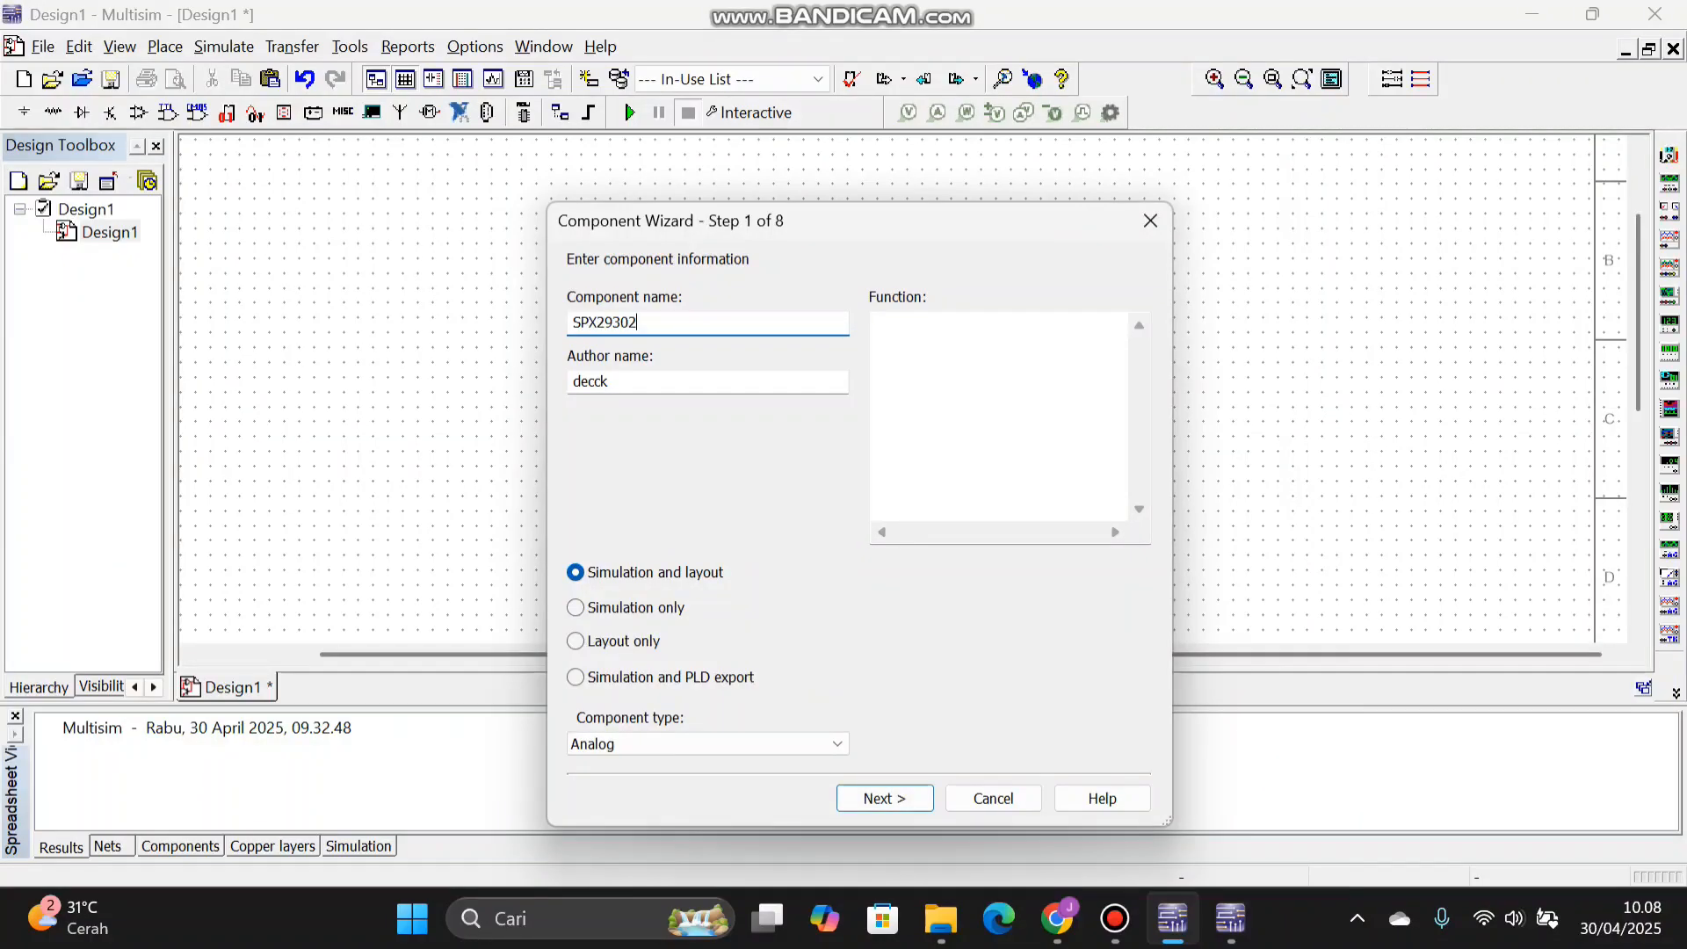
{"action": "key", "text": "BackSpace"}
{"action": "type", "text": "1-2"}
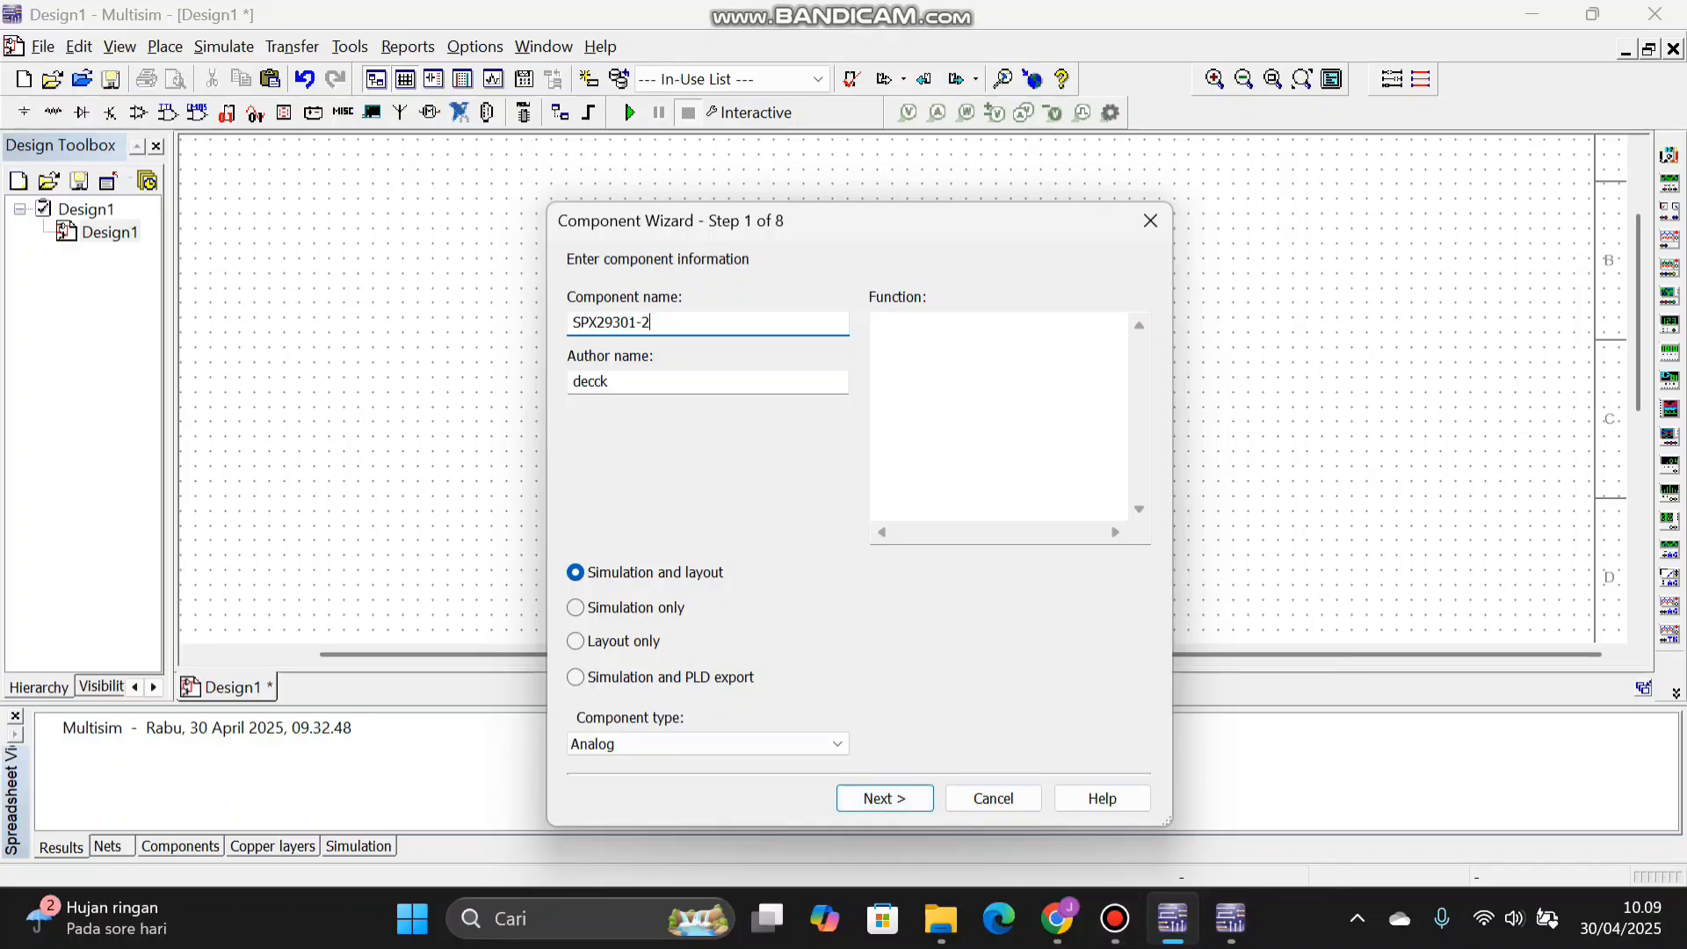
{"action": "left_click", "coordinate": [885, 798]}
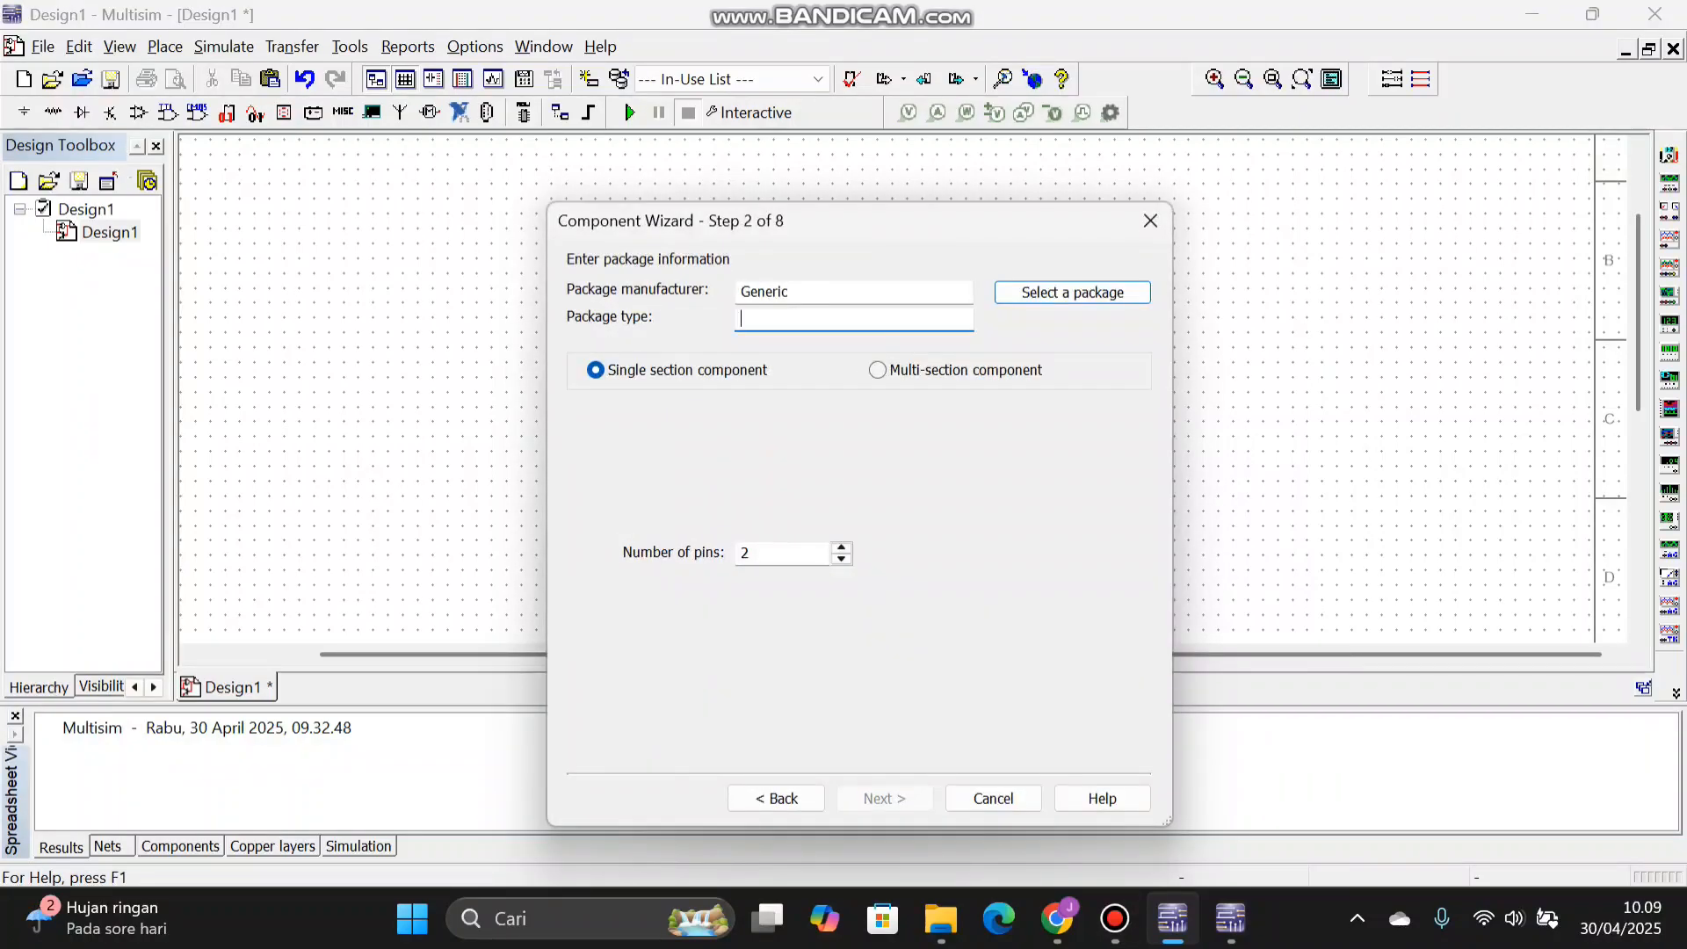
- Select the Ultiboard package SPX29301-2 from the User Database for the component
{"action": "left_click", "coordinate": [1072, 293]}
{"action": "left_click", "coordinate": [738, 366]}
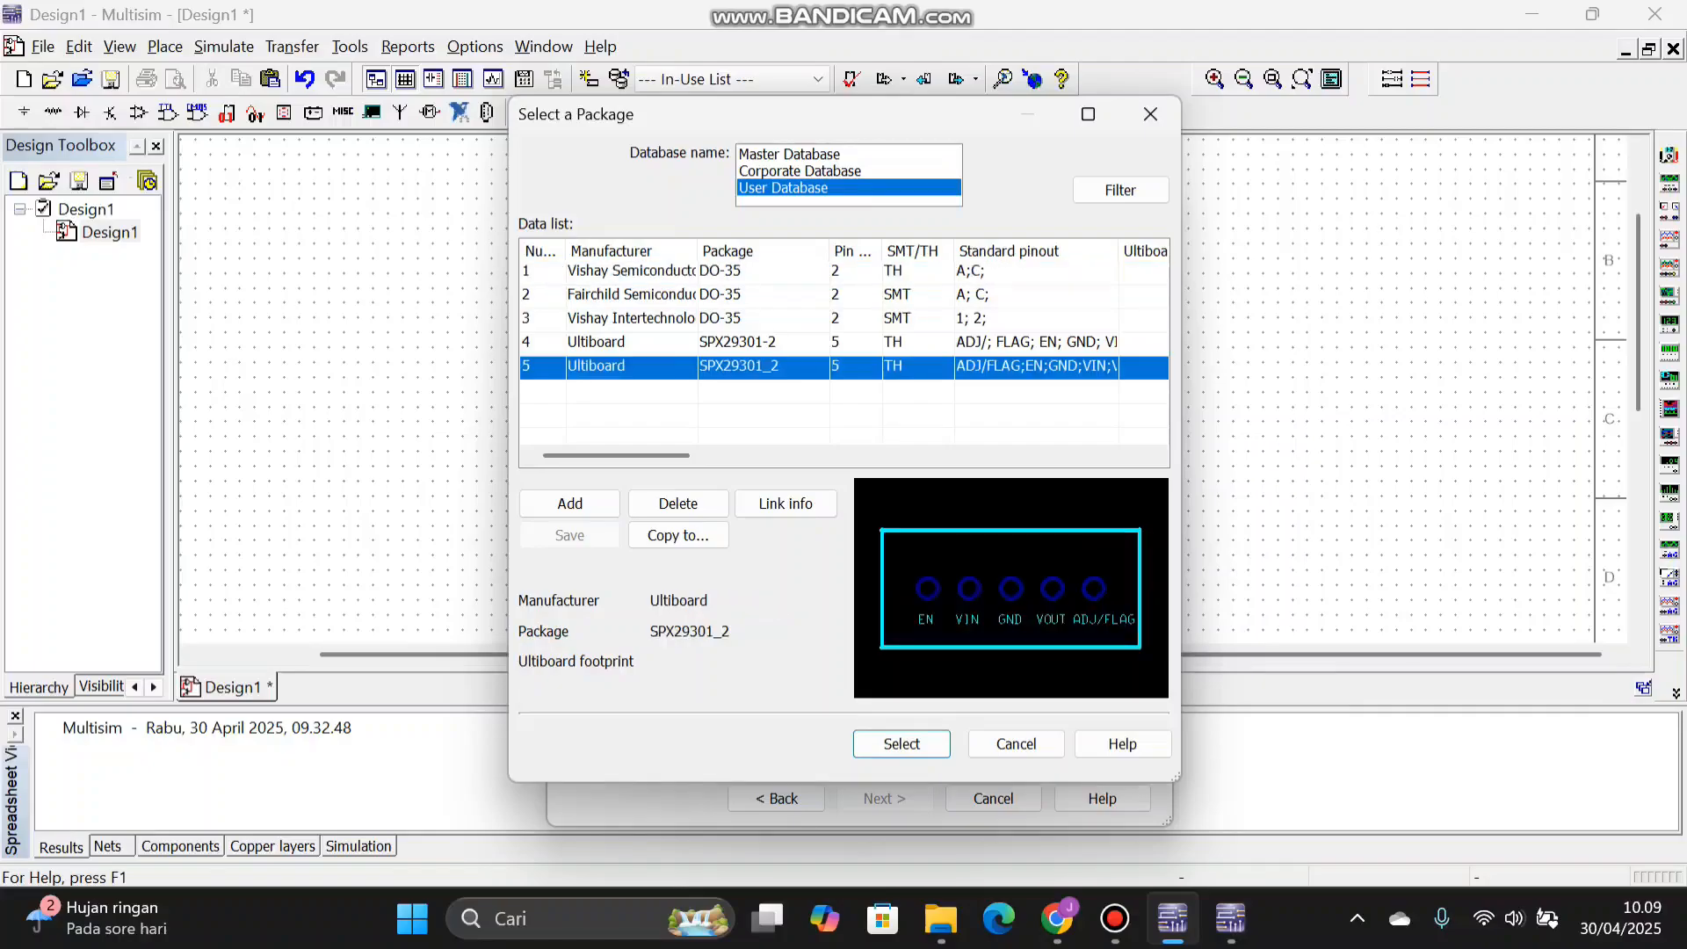
{"action": "left_click", "coordinate": [739, 343]}
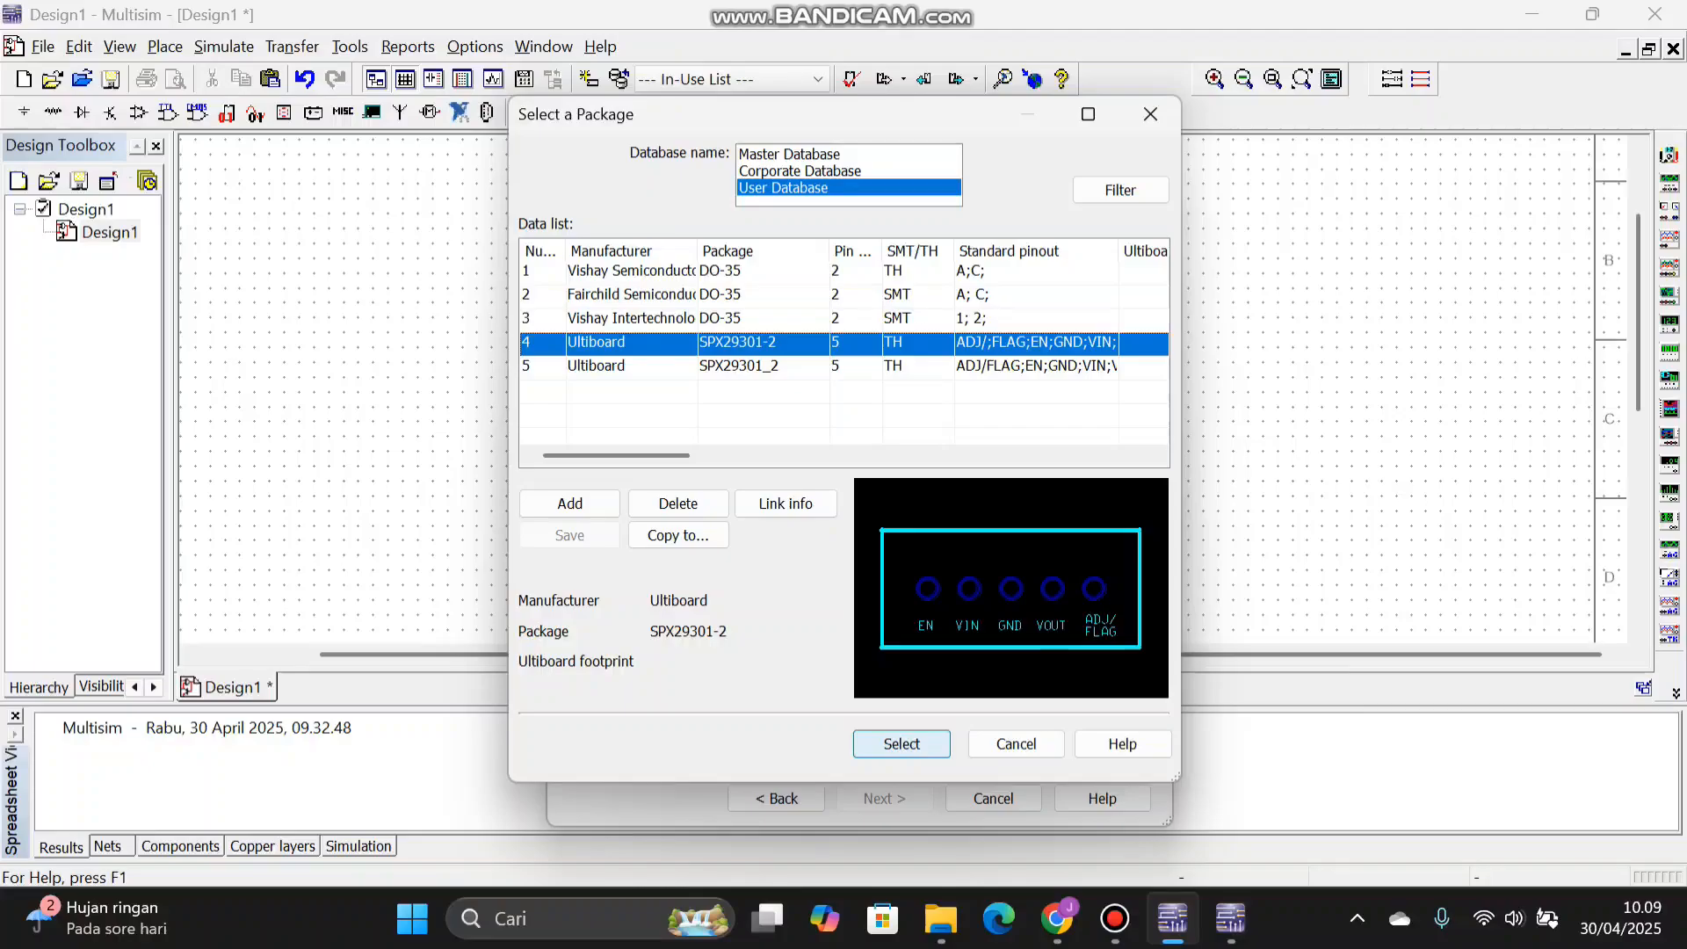
{"action": "left_click", "coordinate": [902, 744]}
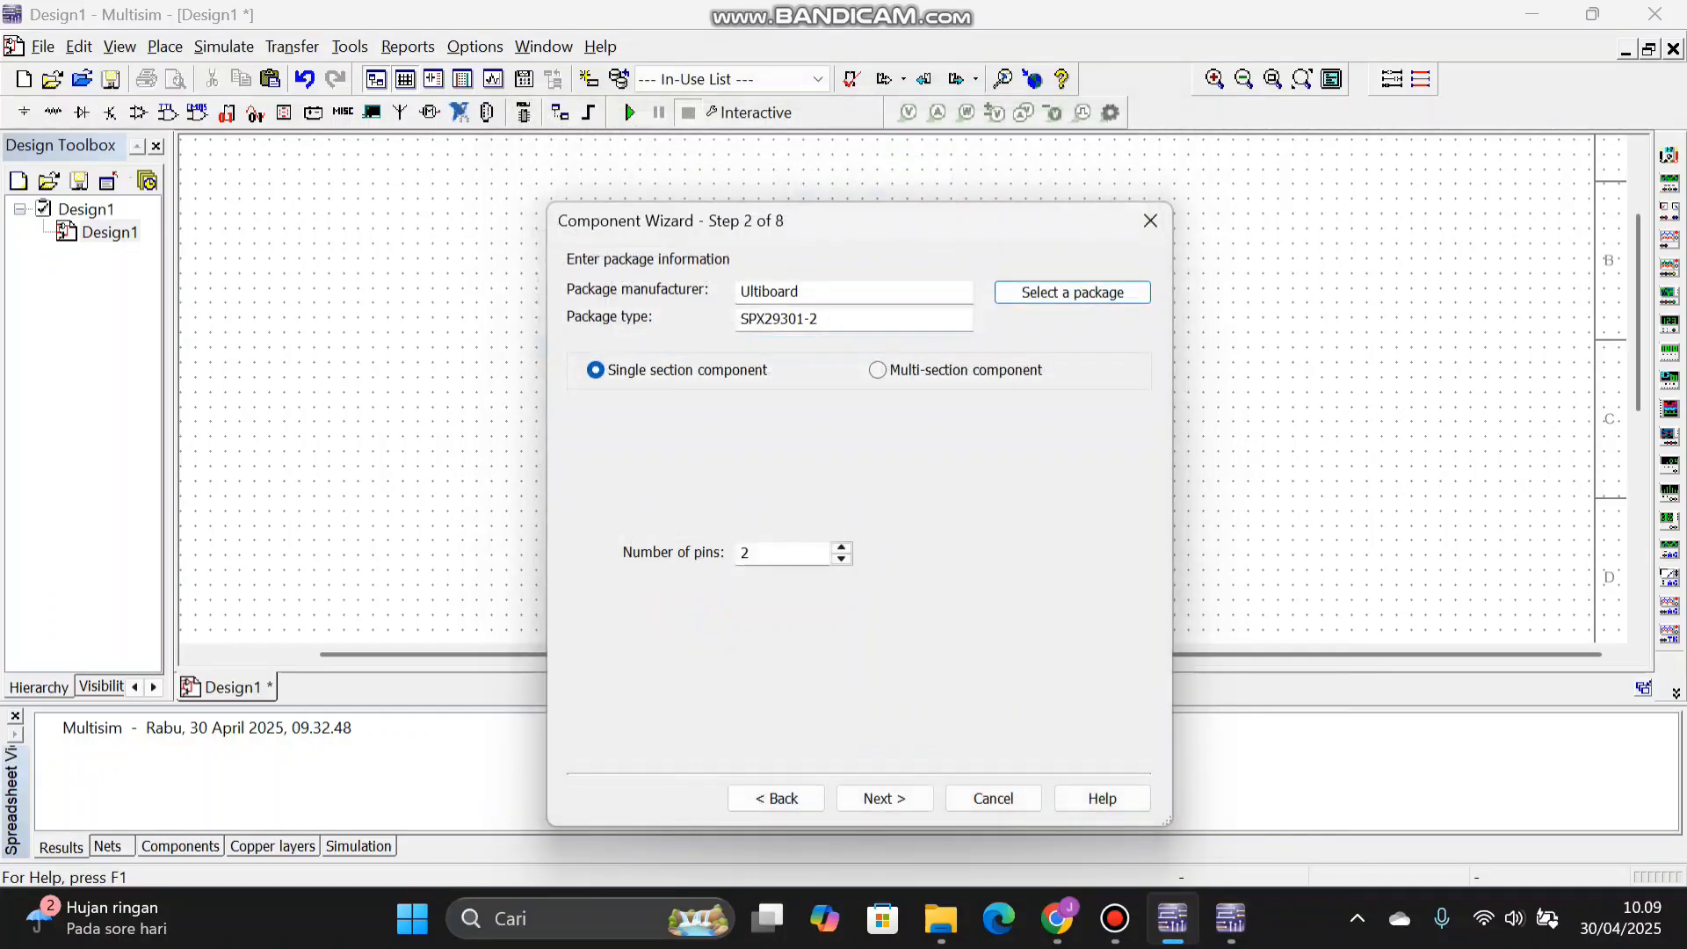
- Set the component's number of pins to 5 and accept the default ANSI Y32.2 symbol and pin parameters
{"action": "left_click", "coordinate": [841, 547]}
{"action": "left_click", "coordinate": [841, 547]}
{"action": "left_click", "coordinate": [841, 548]}
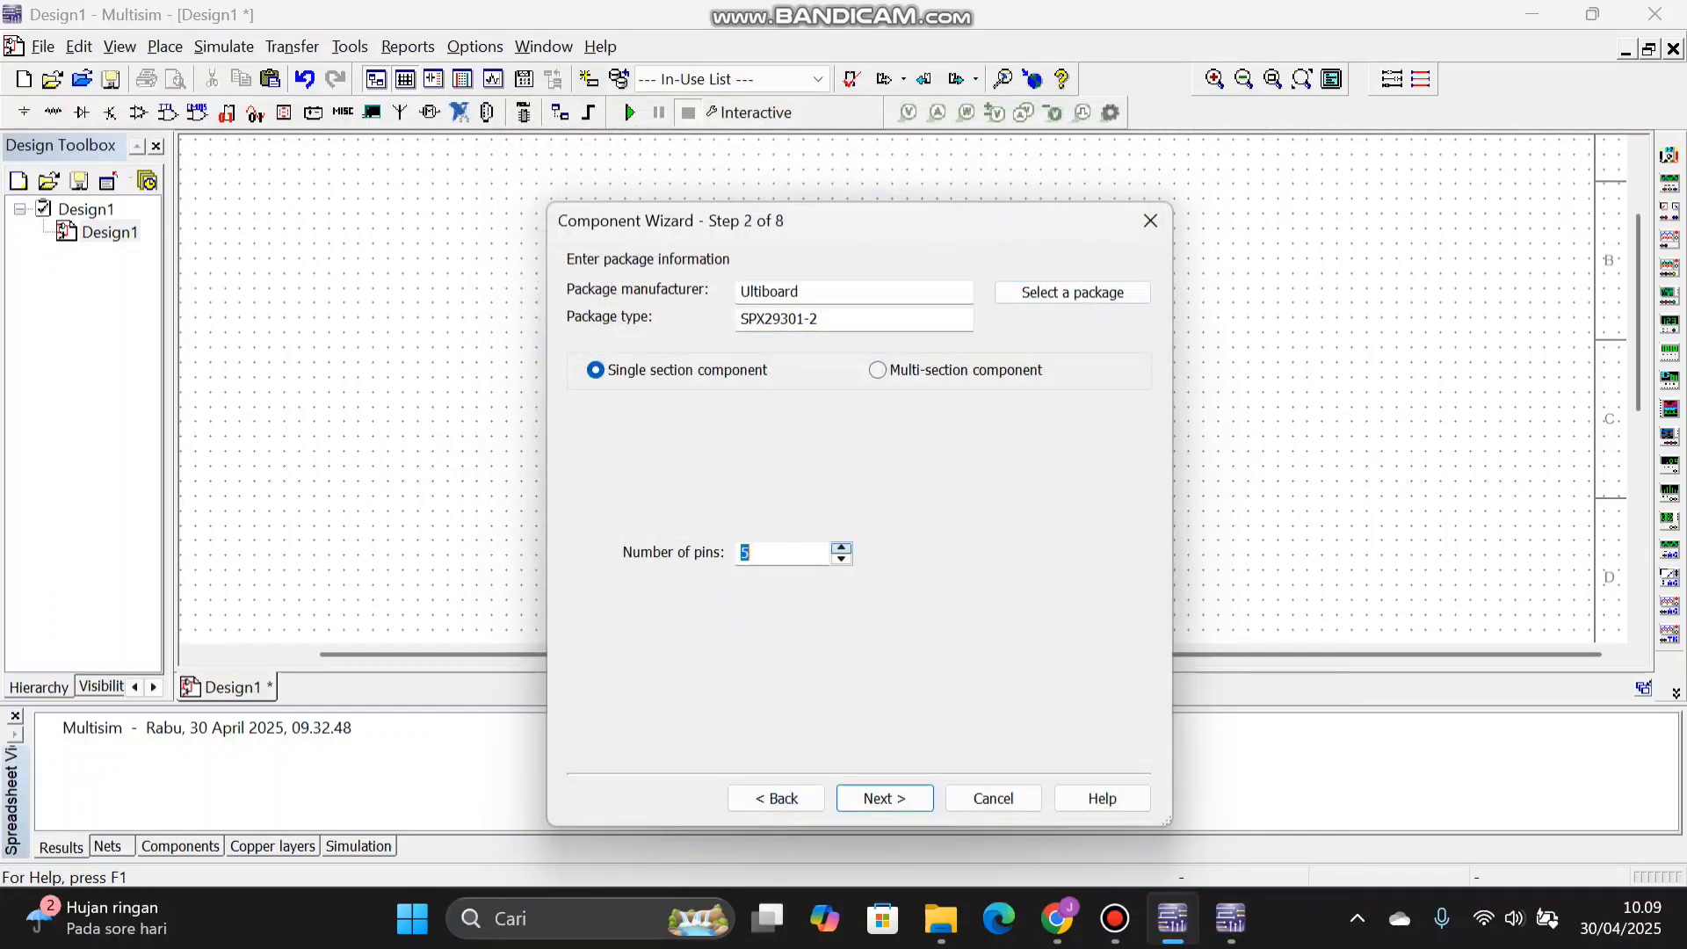
{"action": "left_click", "coordinate": [884, 799]}
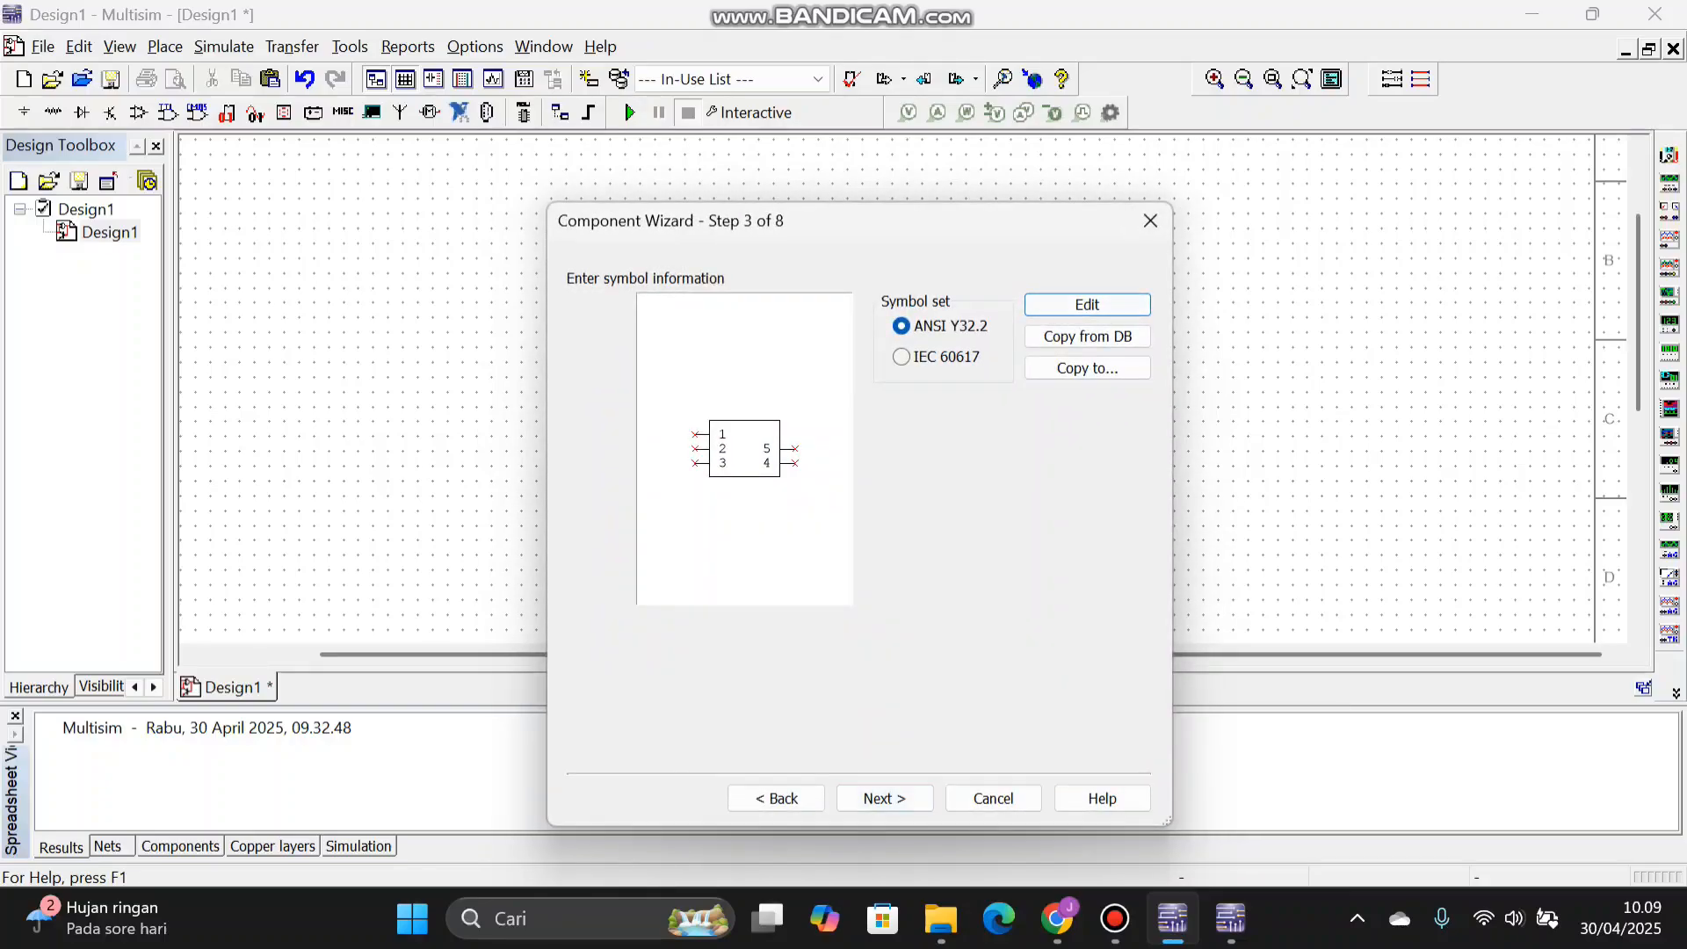
{"action": "left_click", "coordinate": [885, 798]}
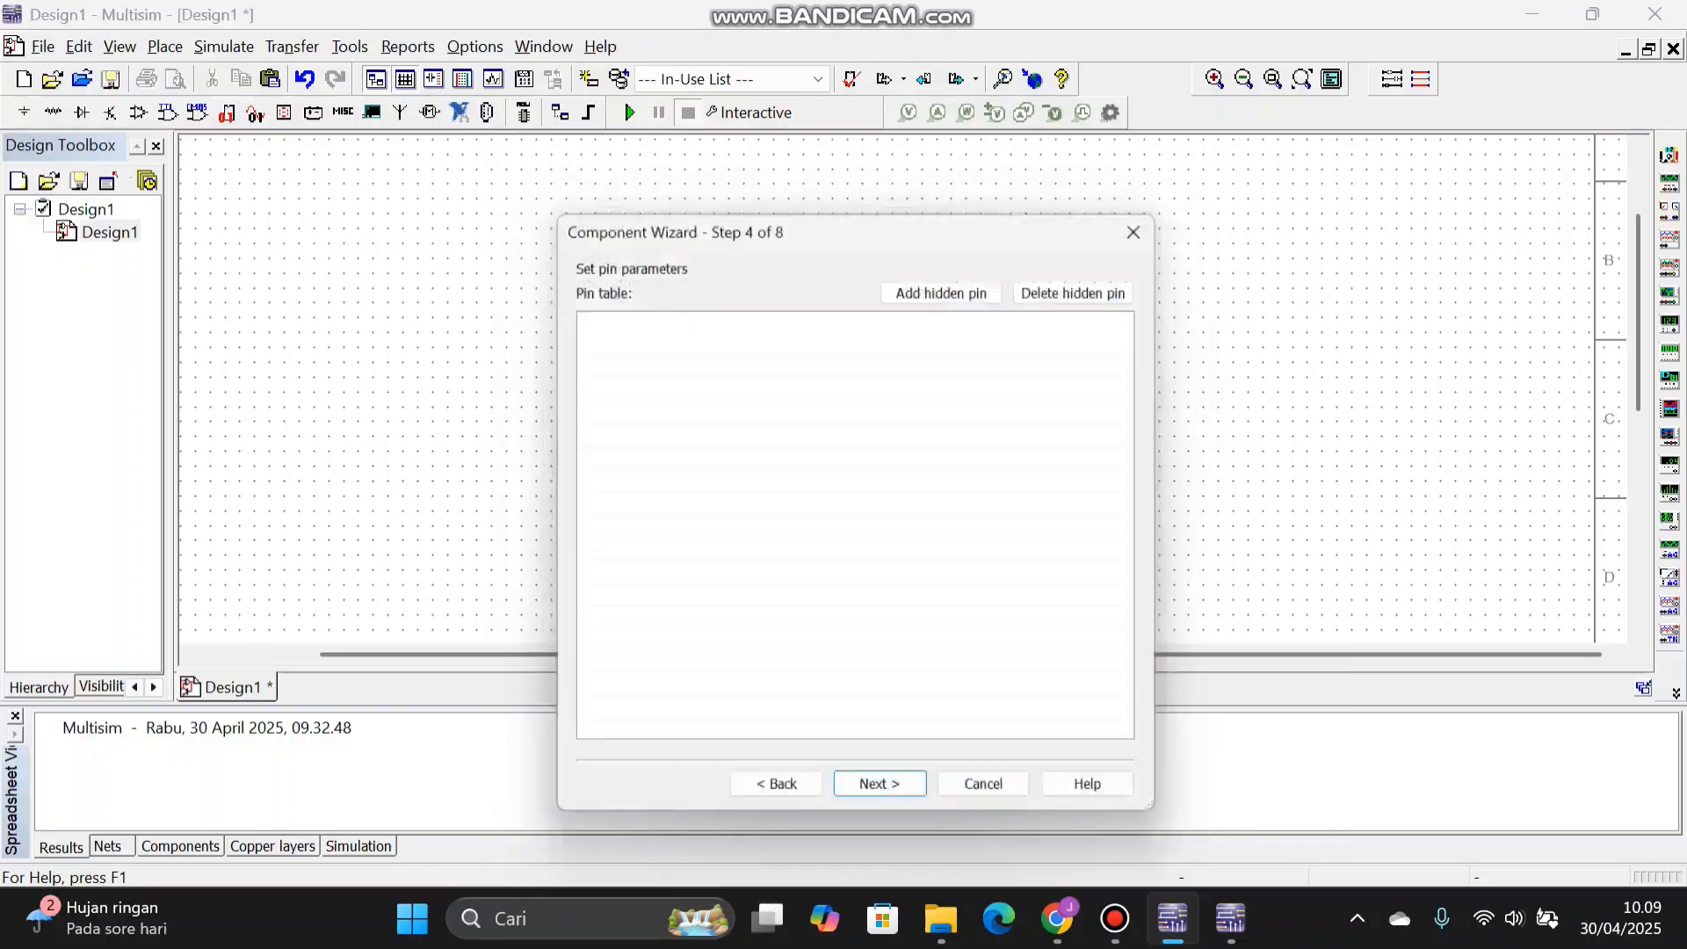
{"action": "left_click", "coordinate": [885, 799]}
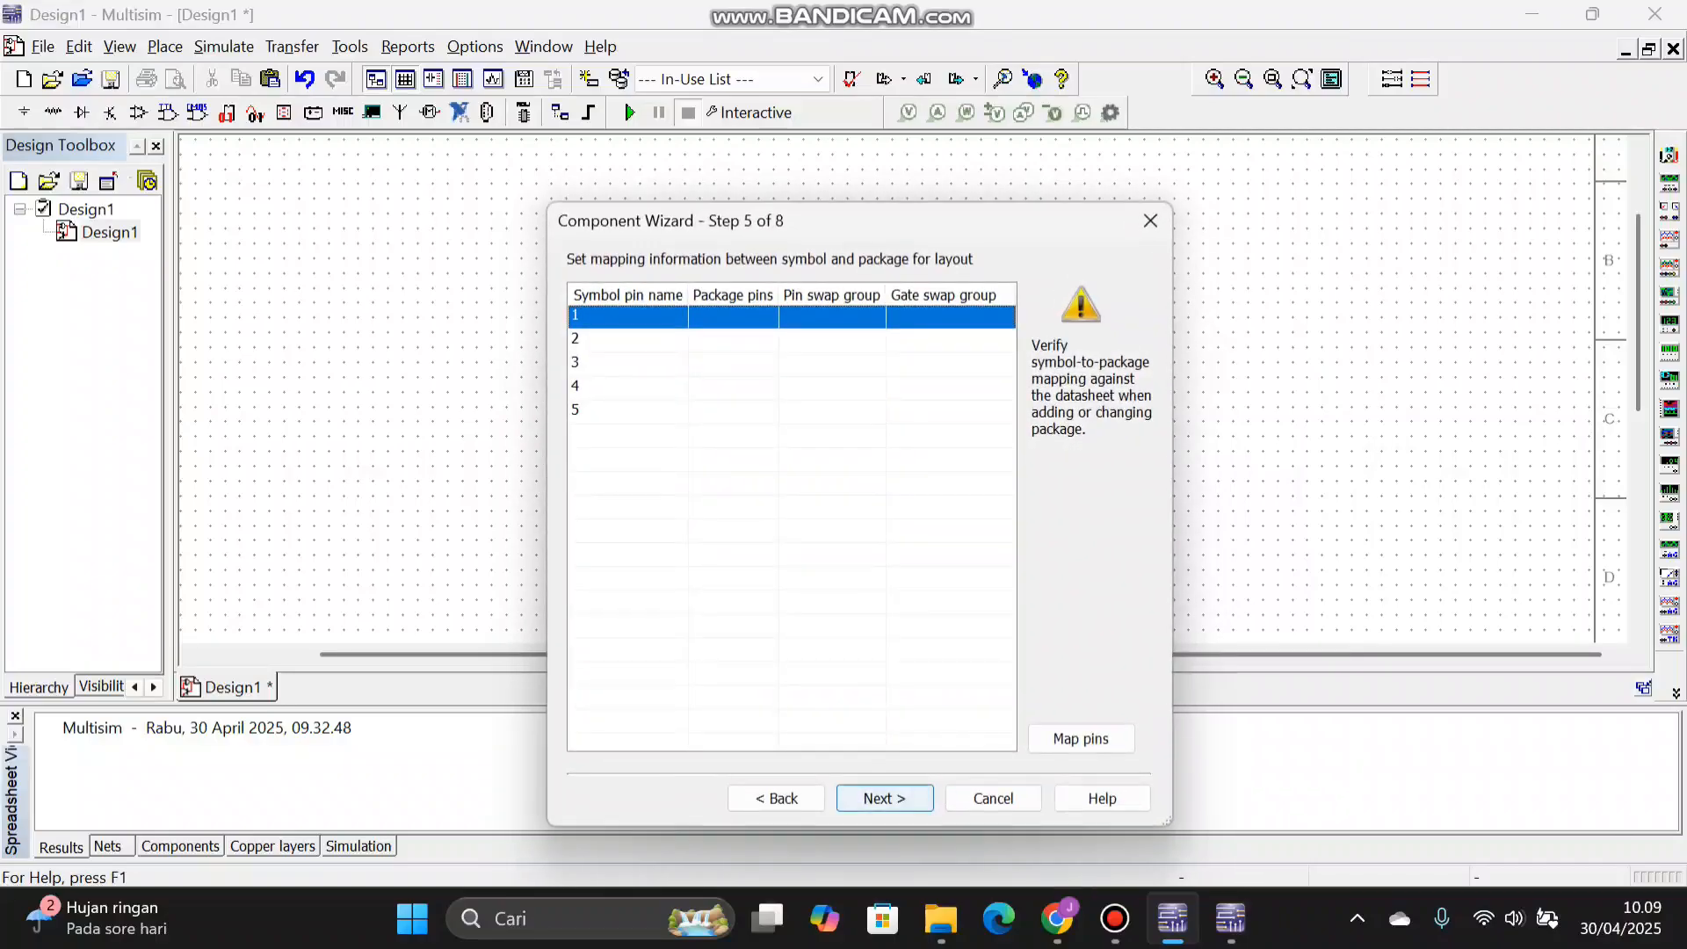
- Map symbol pins 1 to 5 to package pins EN, VIN, GND, VOUT and ADJ/ respectively
{"action": "left_click", "coordinate": [733, 317]}
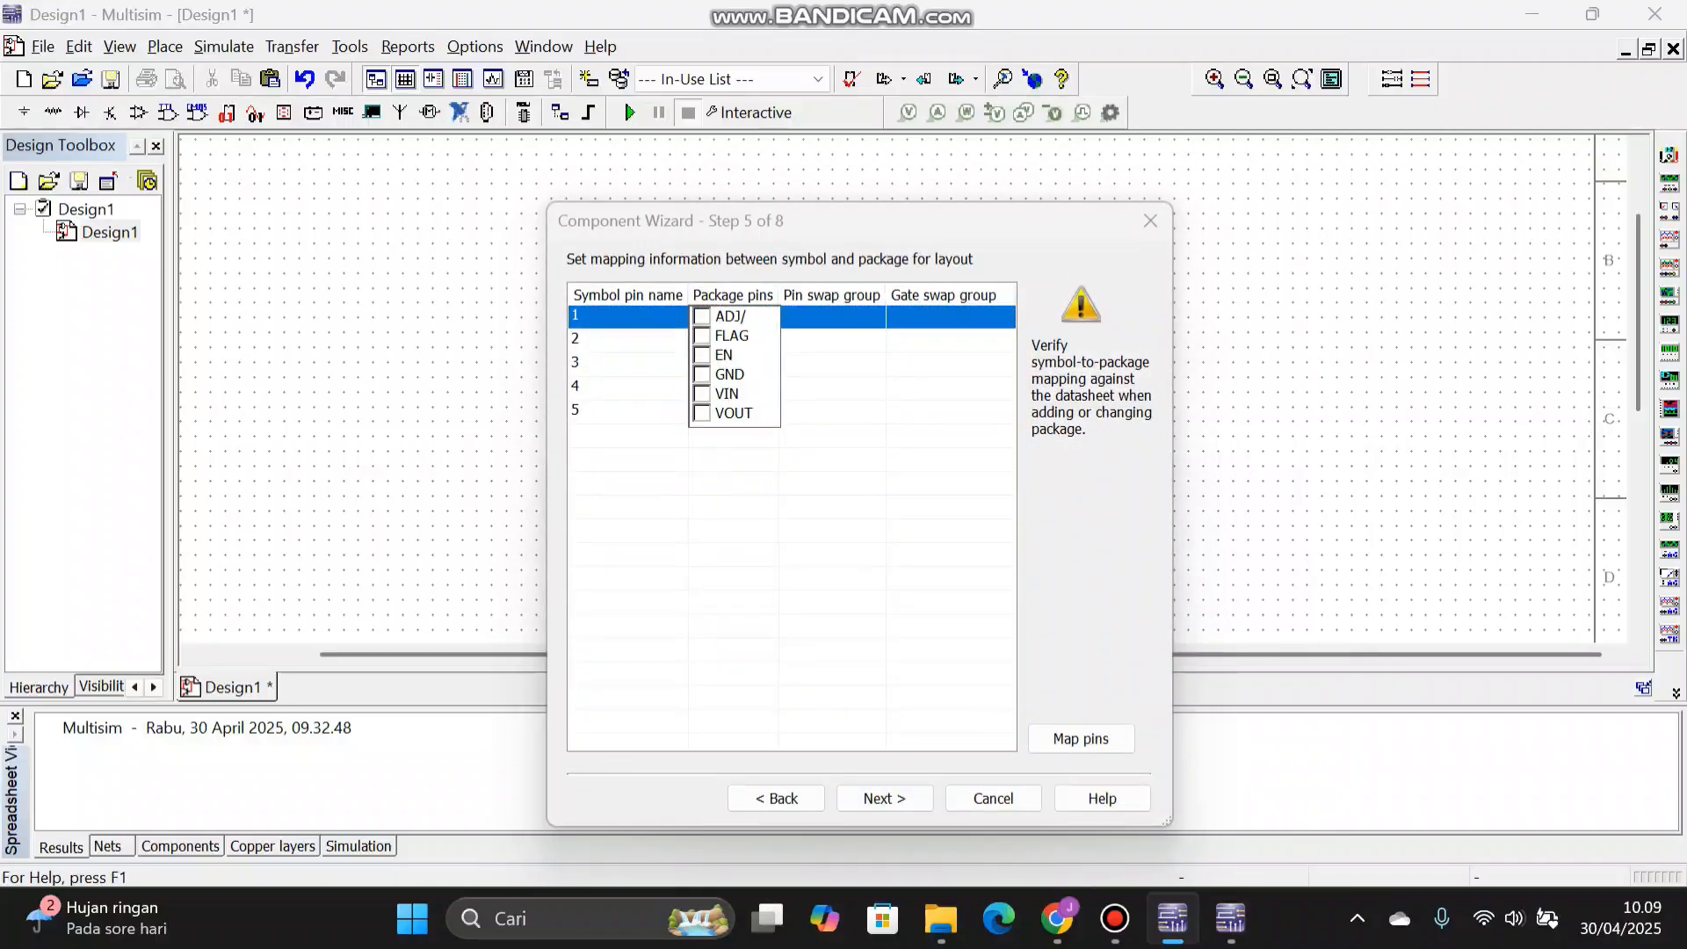
{"action": "left_click", "coordinate": [701, 355]}
{"action": "left_click", "coordinate": [733, 340]}
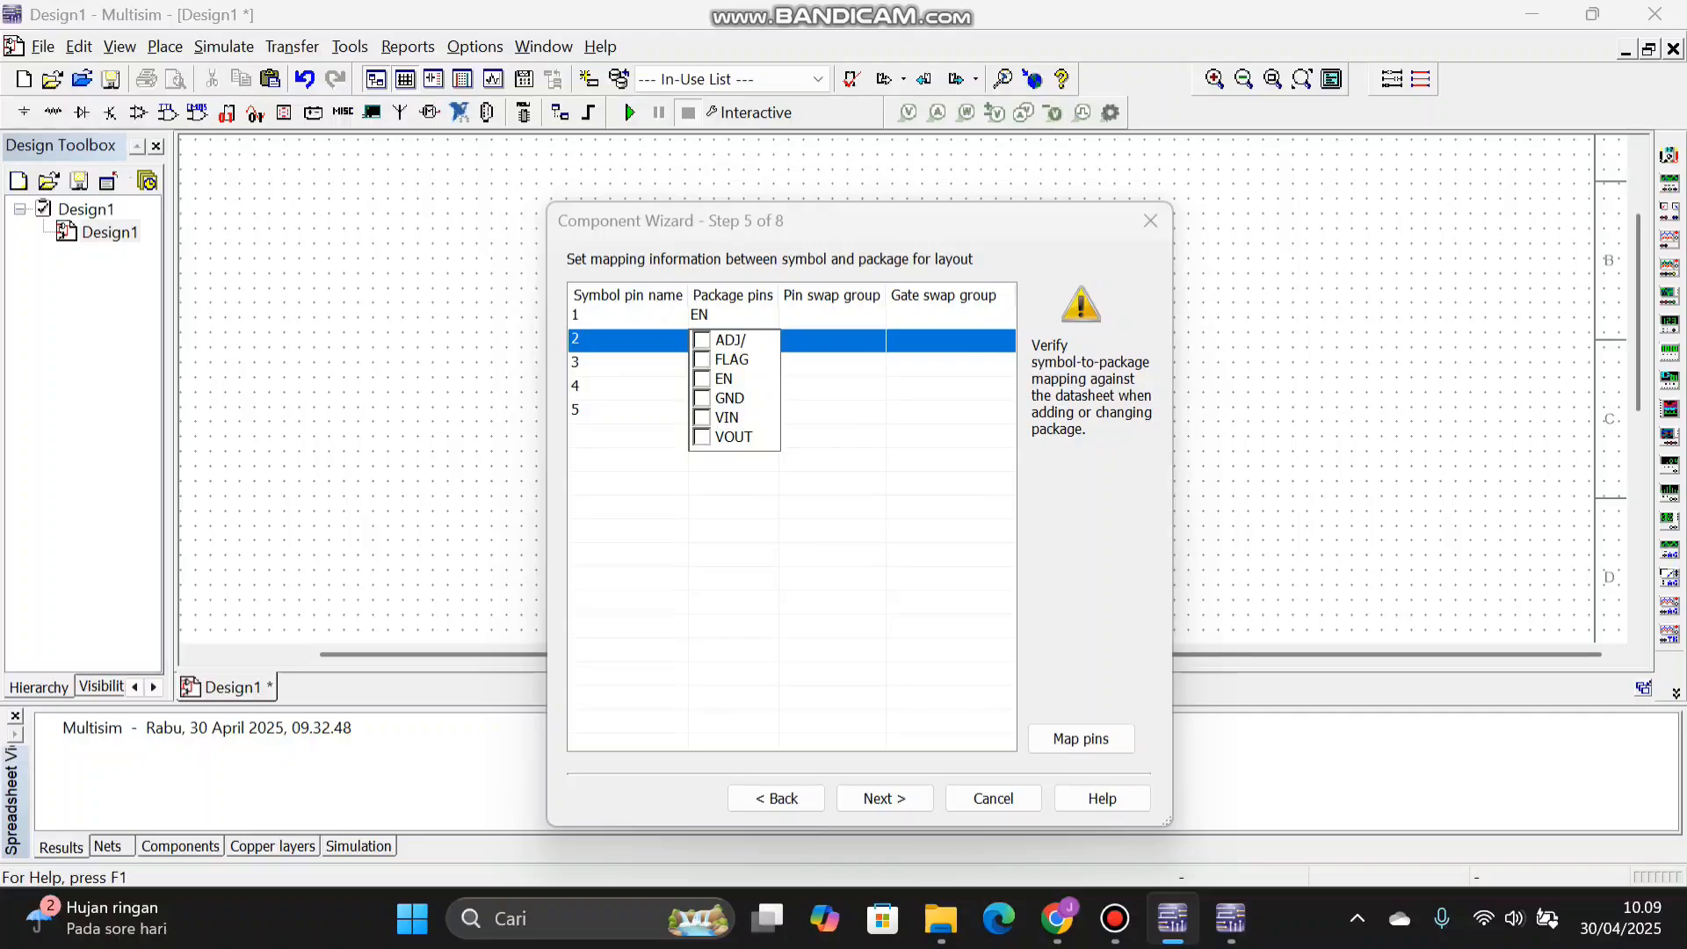
{"action": "left_click", "coordinate": [701, 417]}
{"action": "left_click", "coordinate": [733, 364]}
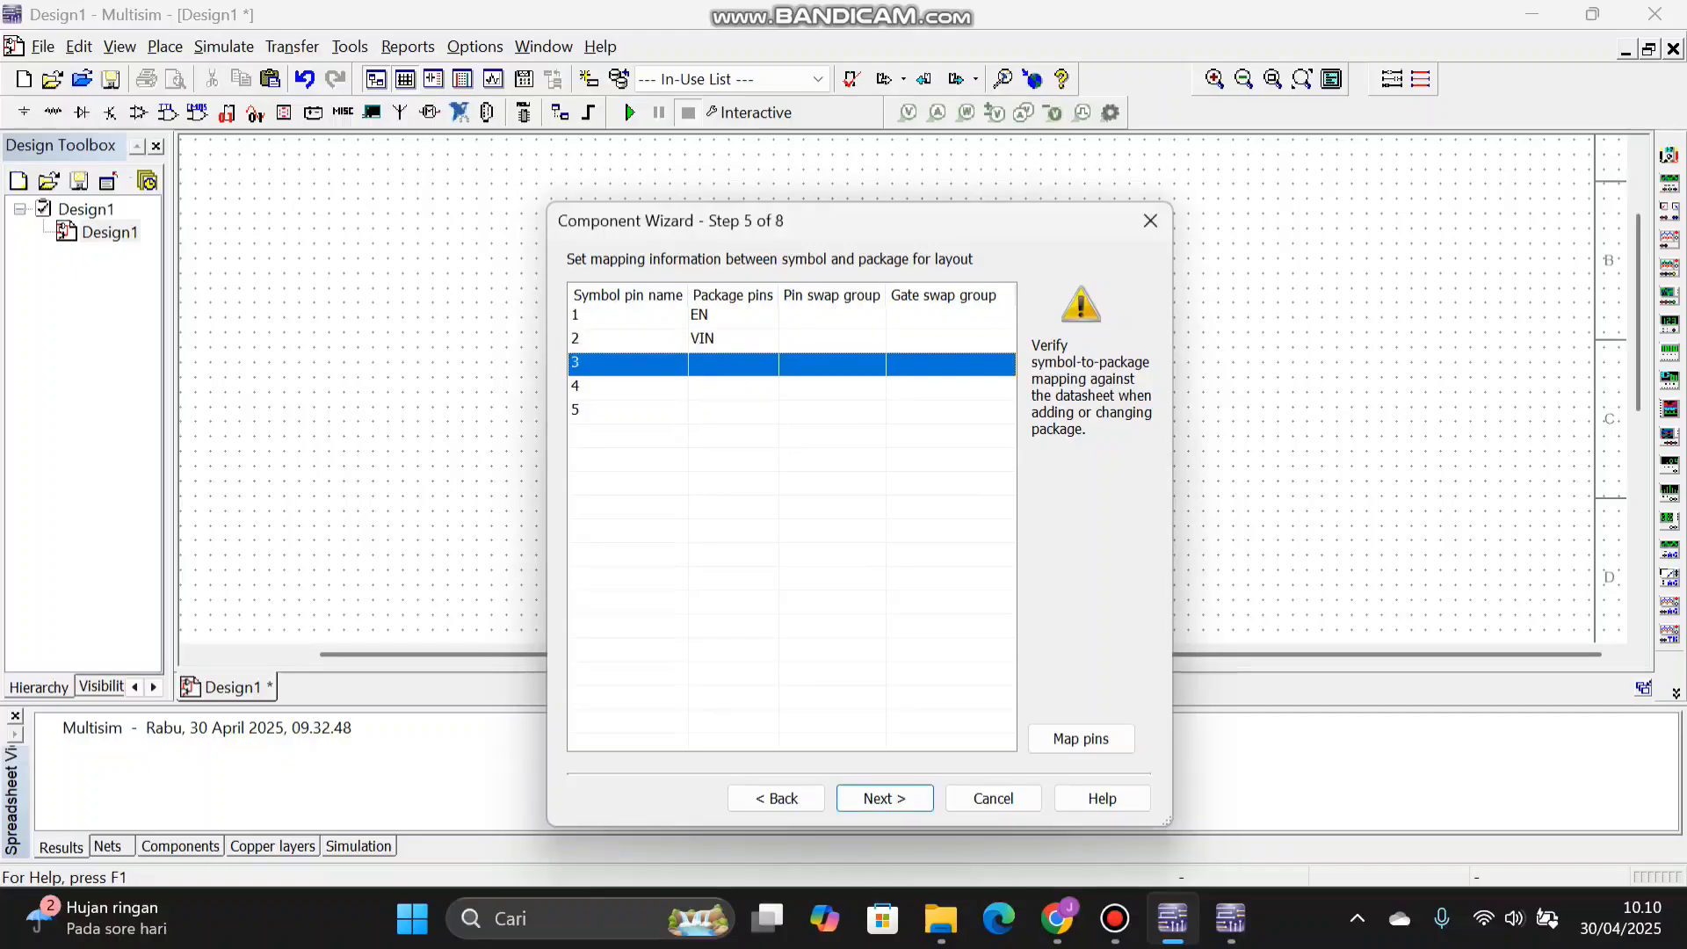
{"action": "left_click", "coordinate": [701, 422]}
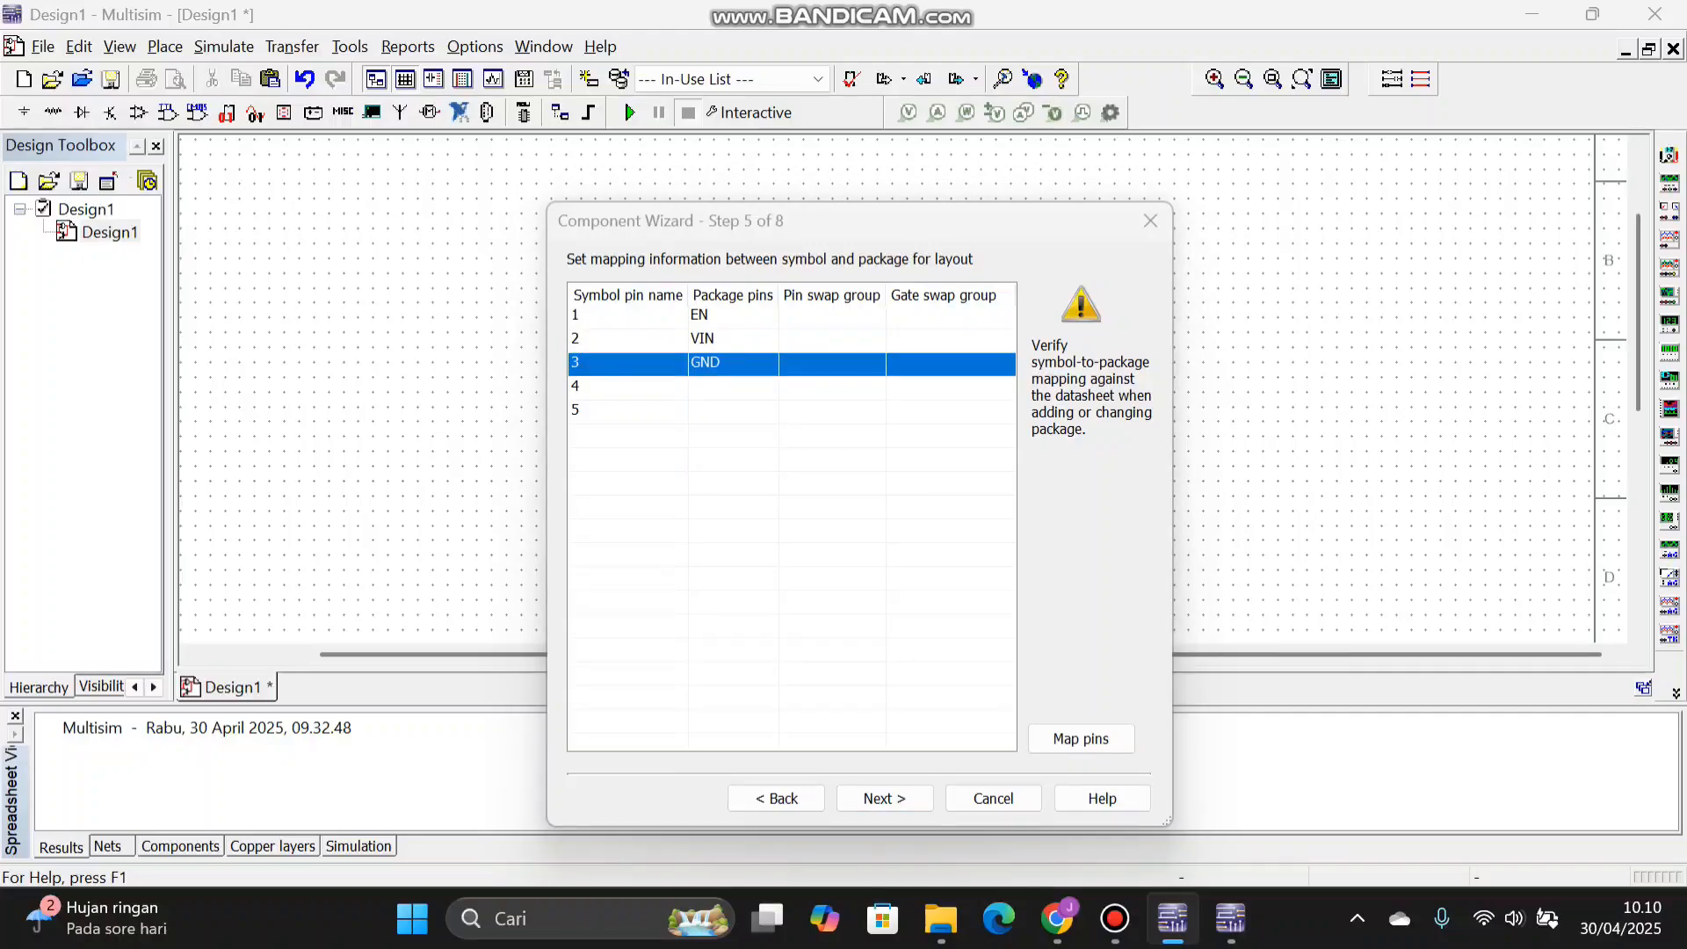
{"action": "left_click", "coordinate": [733, 388]}
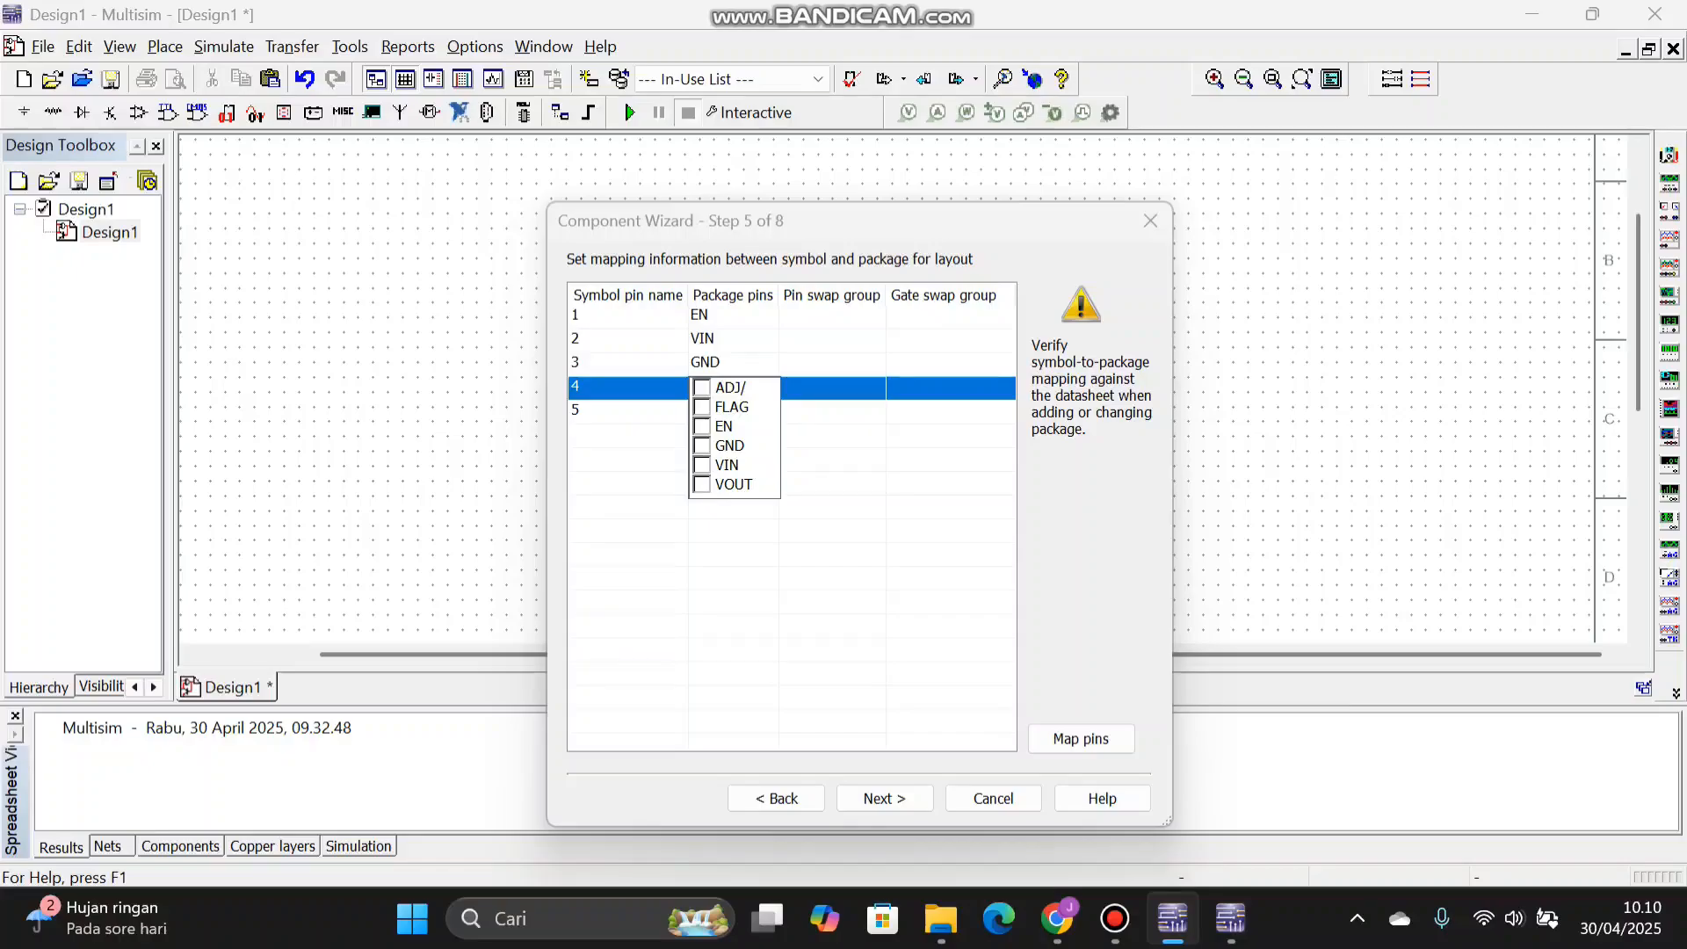
{"action": "left_click", "coordinate": [702, 484]}
{"action": "left_click", "coordinate": [733, 411]}
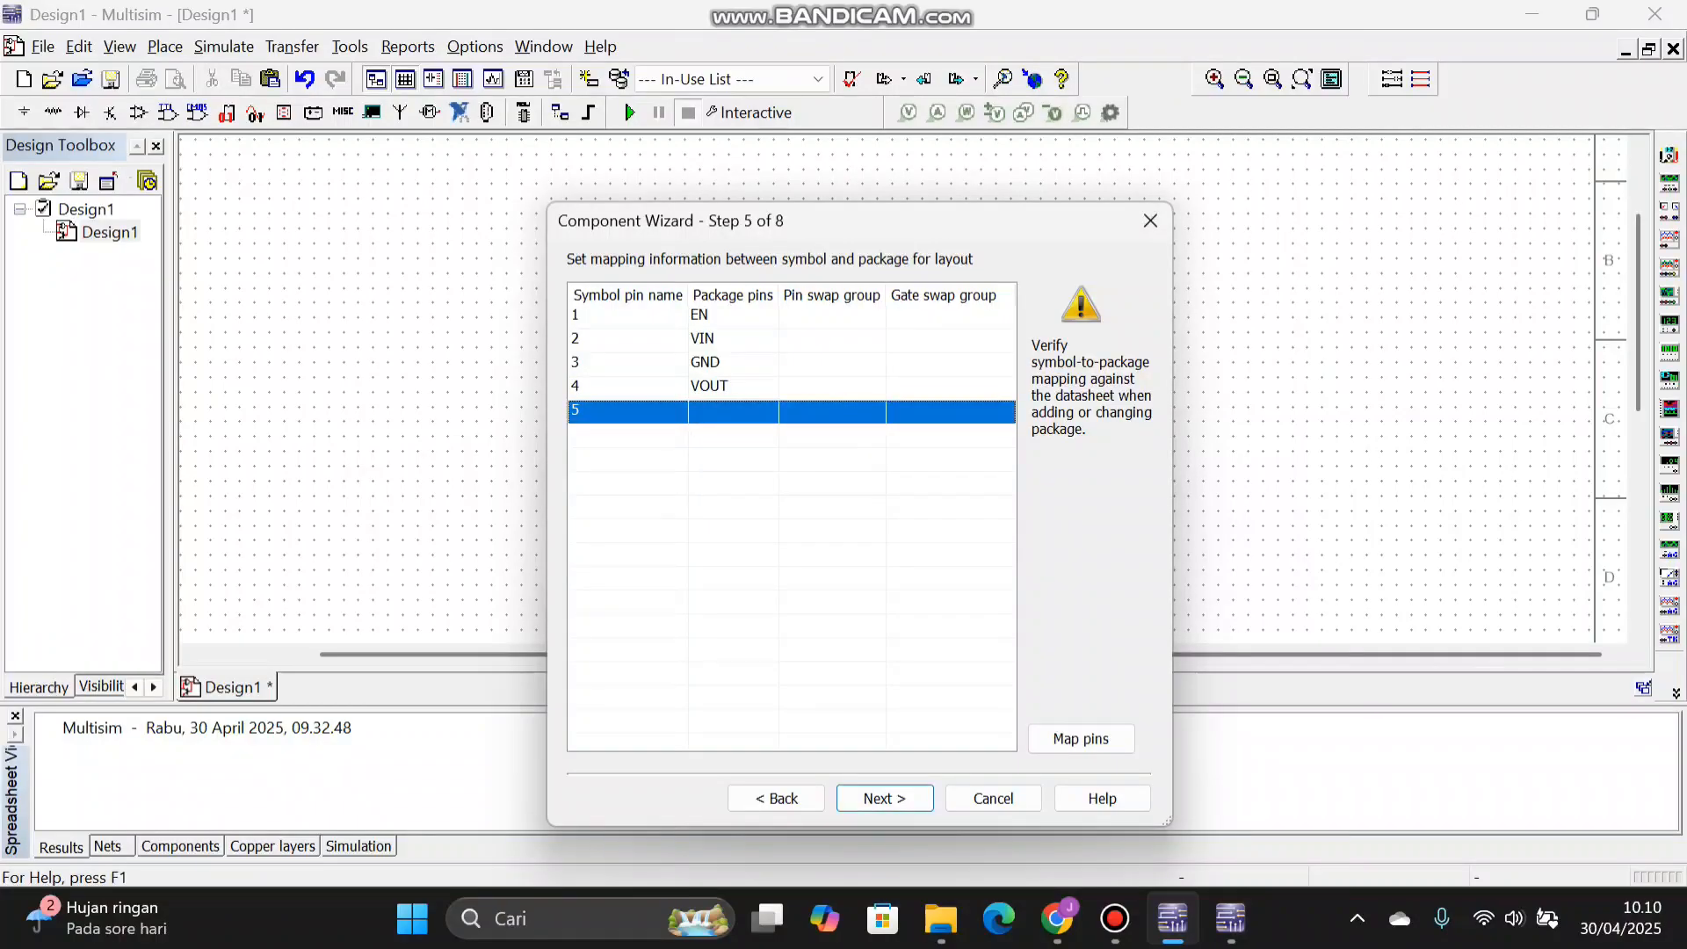
{"action": "left_click", "coordinate": [701, 411]}
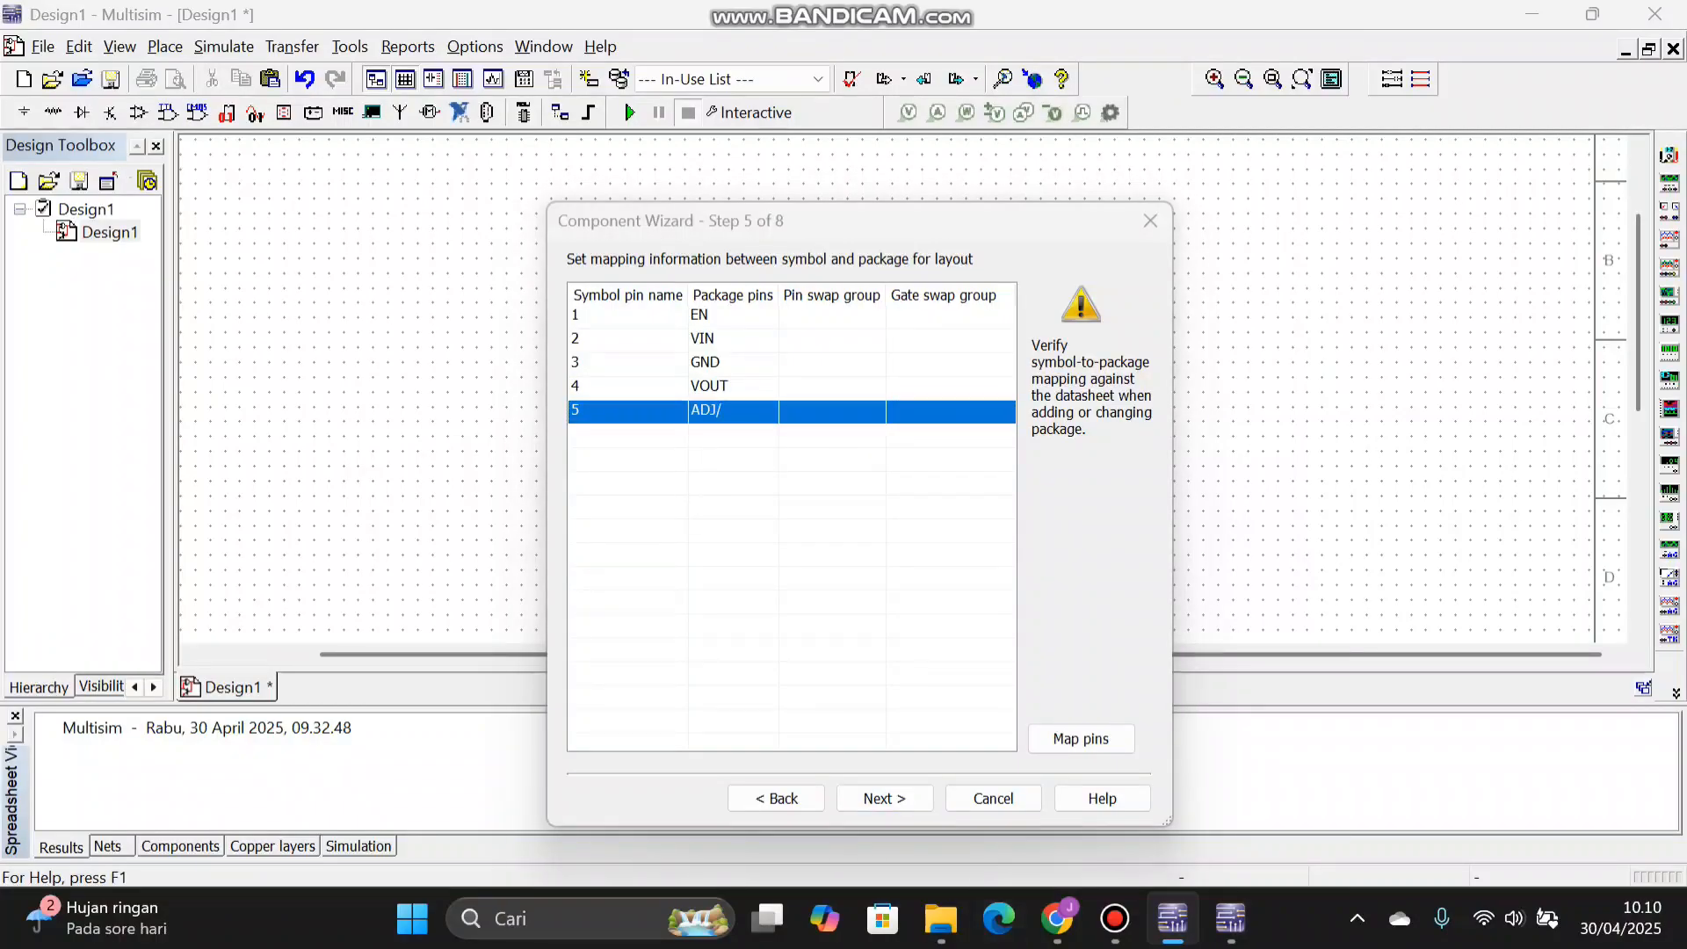
{"action": "left_click", "coordinate": [884, 798]}
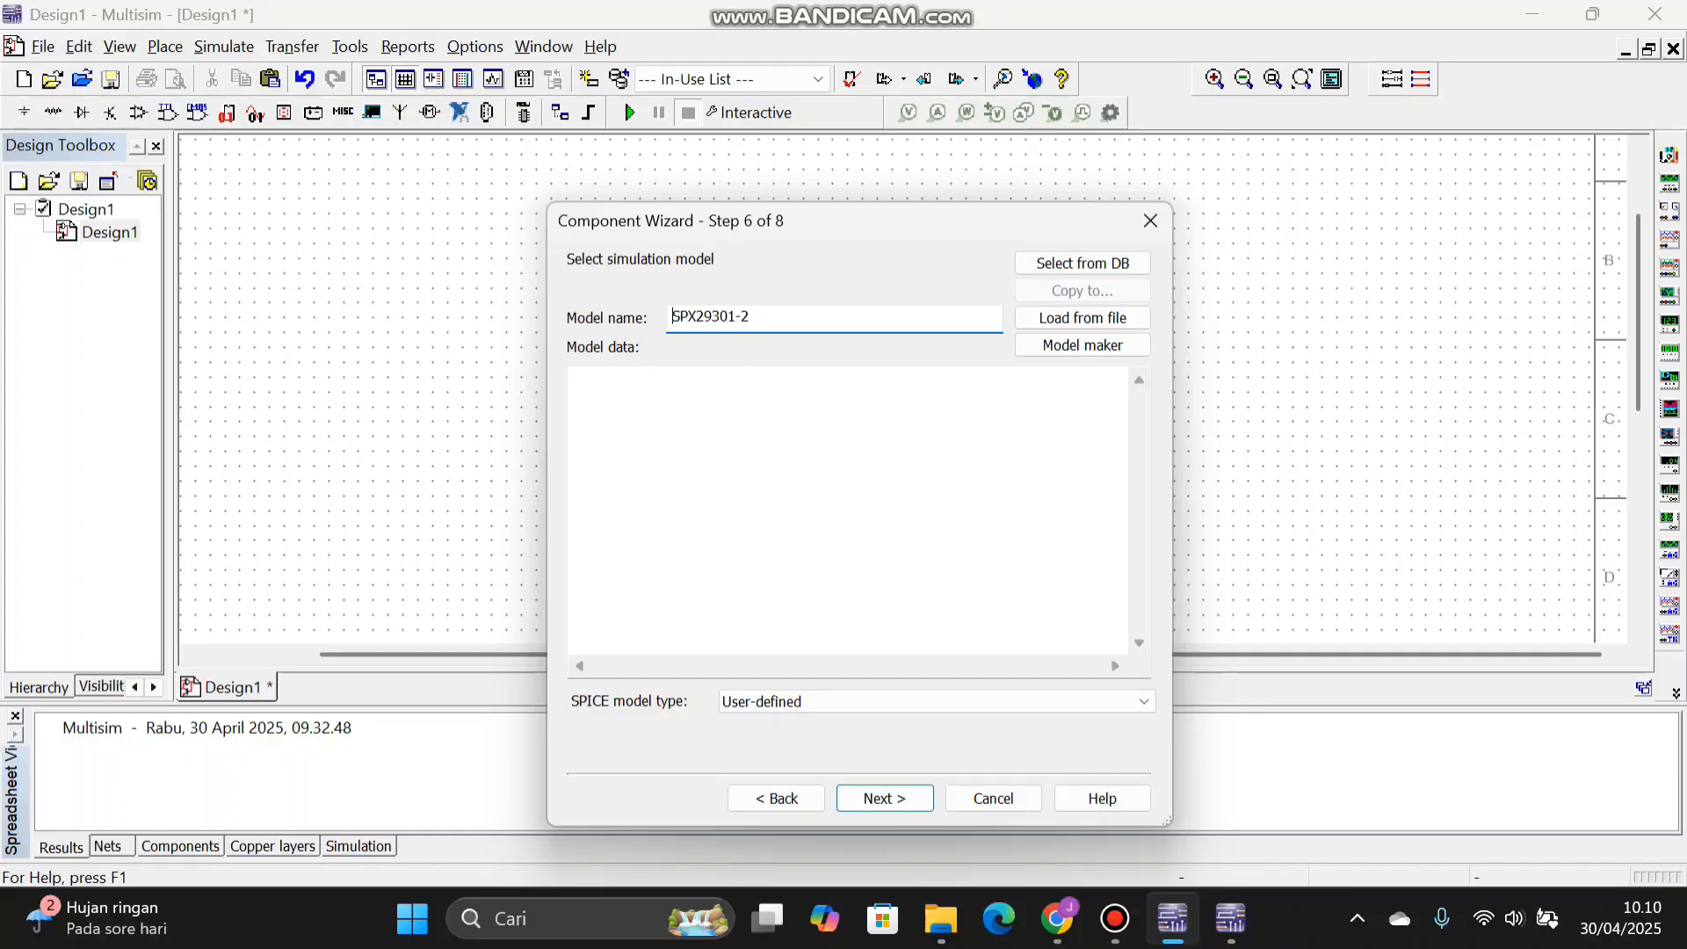
{"action": "left_click", "coordinate": [809, 494]}
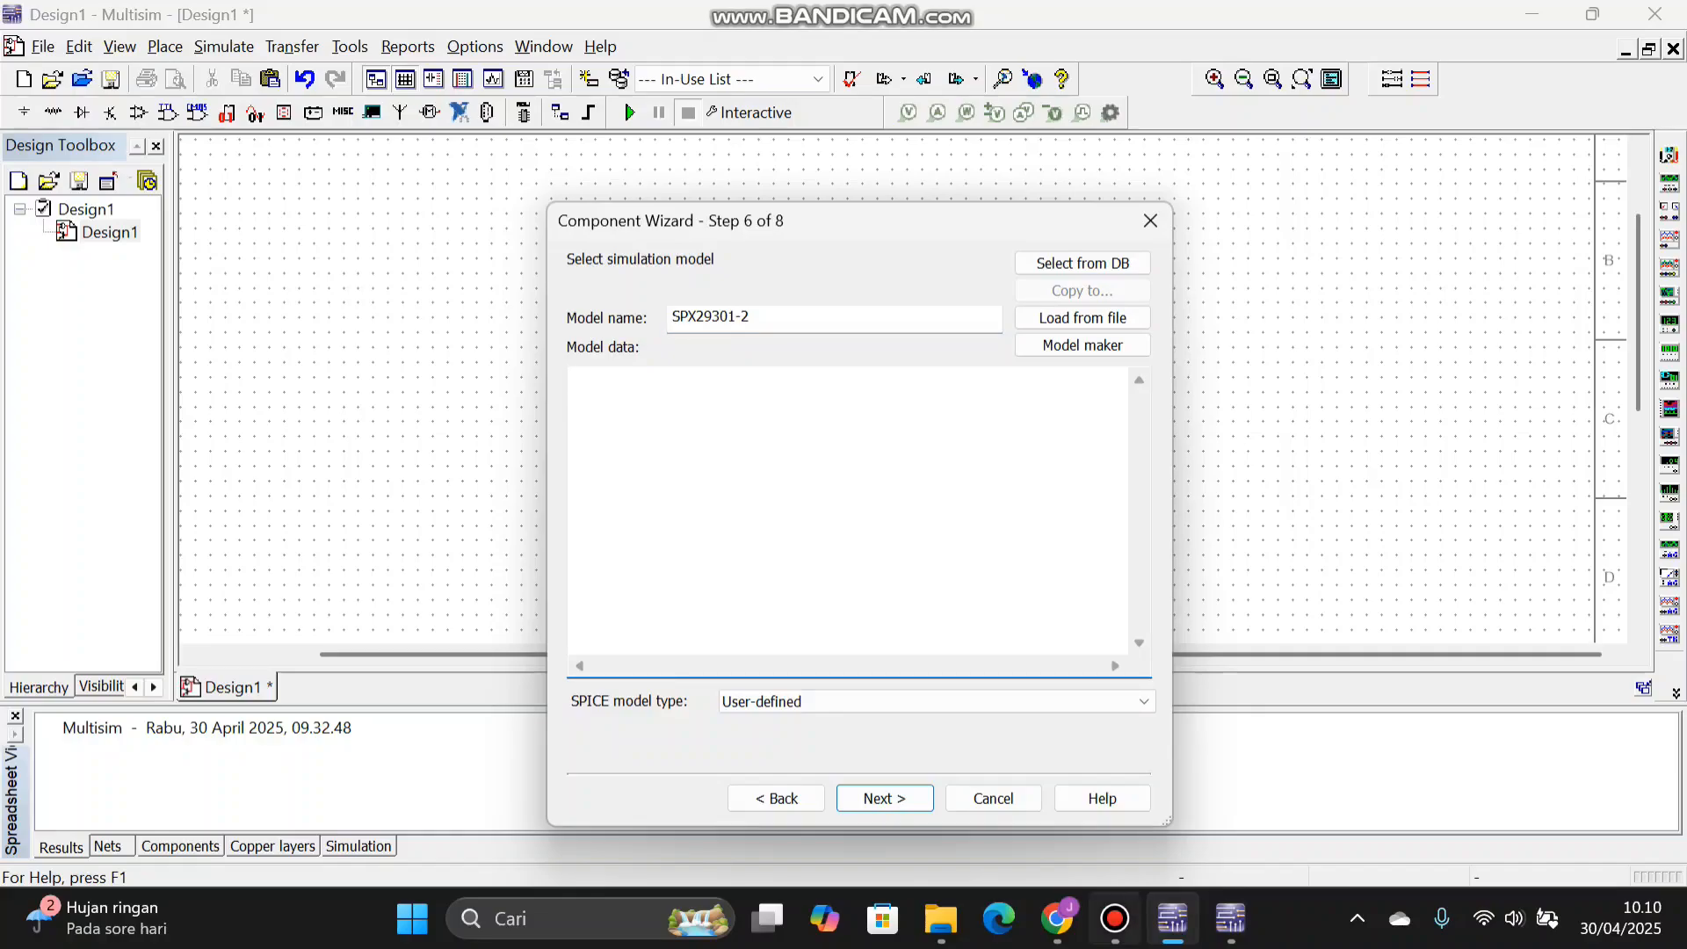
{"action": "mouse_move", "coordinate": [1114, 918]}
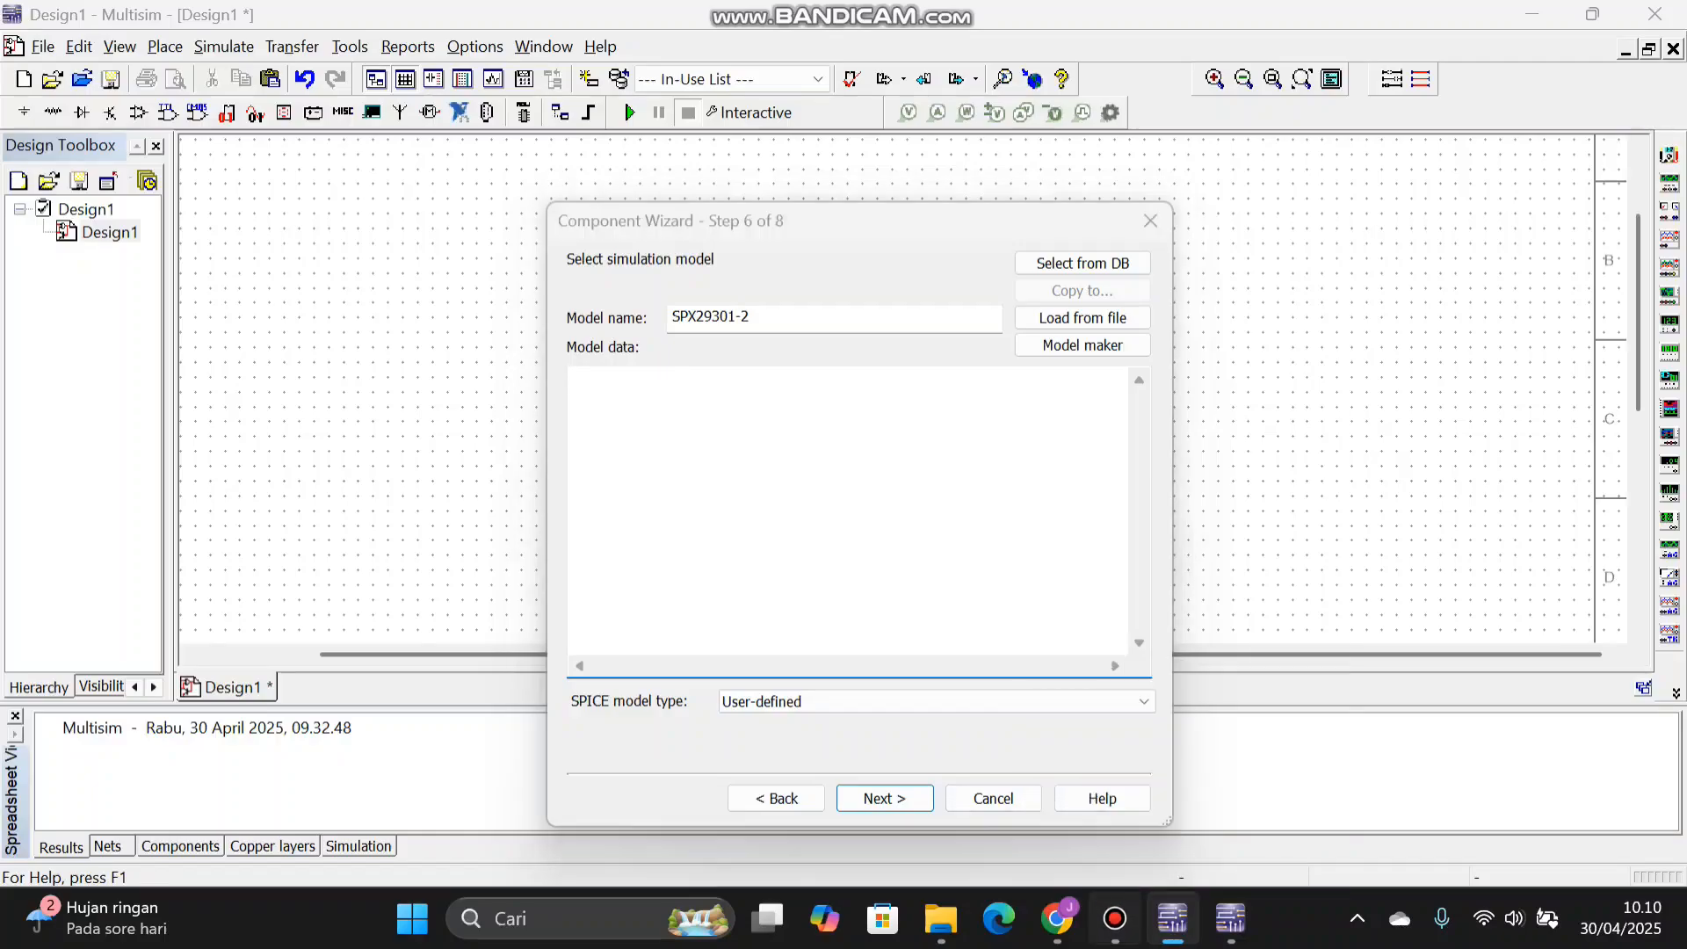
{"action": "key", "text": "ctrl+v"}
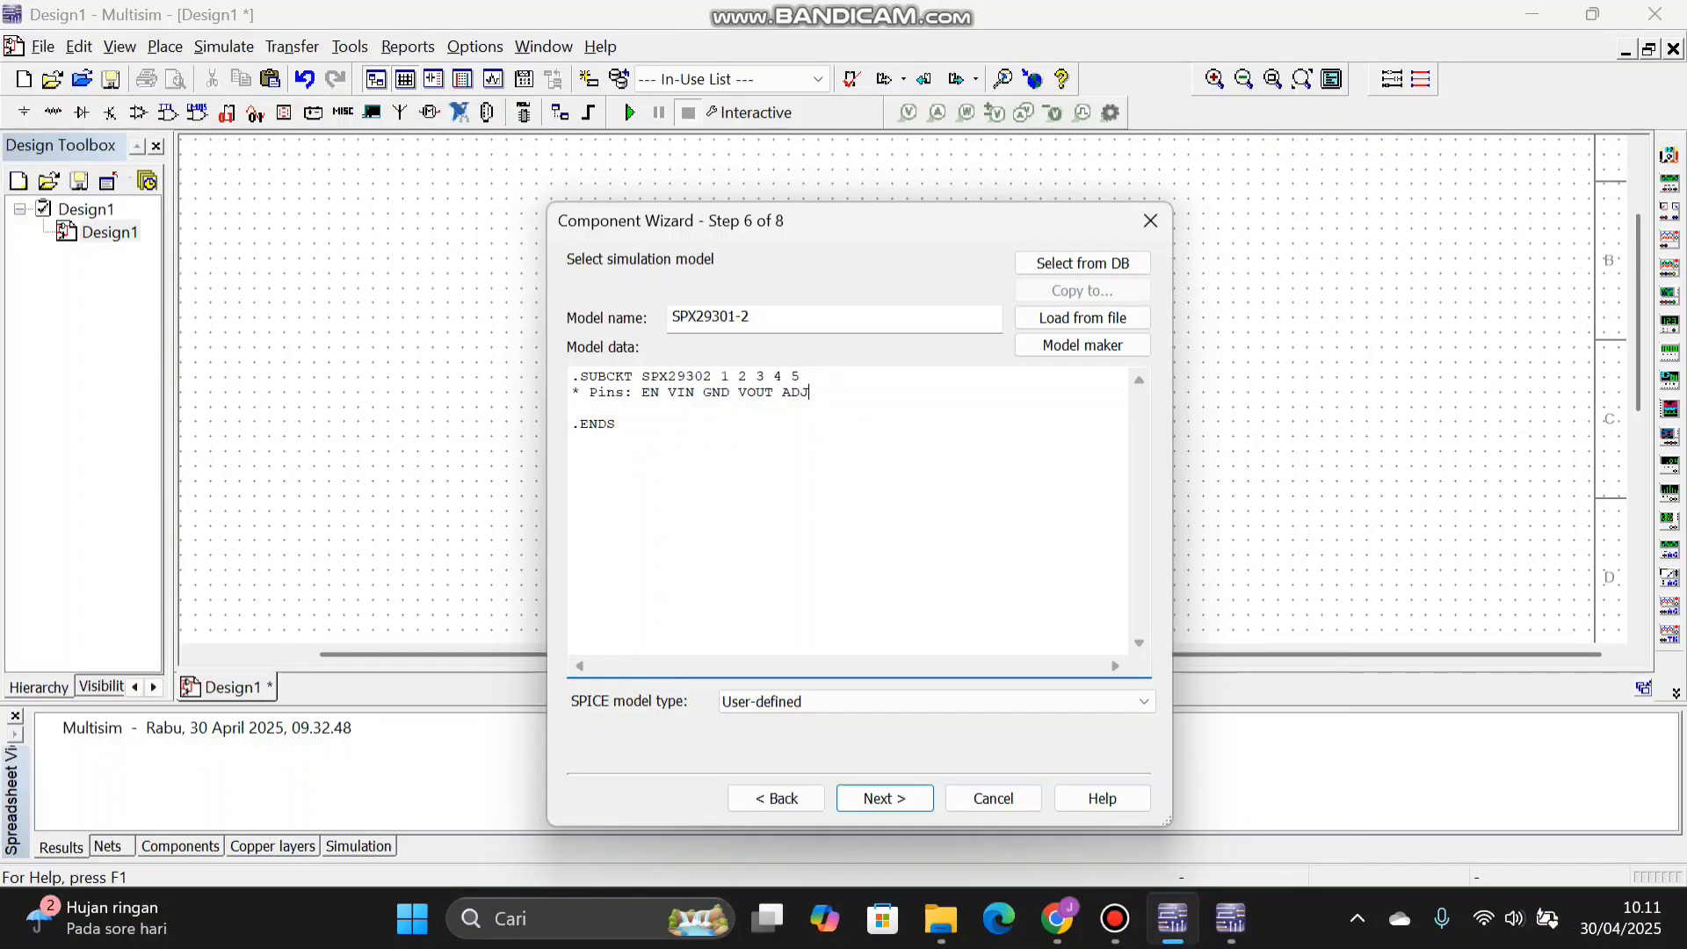
{"action": "key", "text": "ctrl+a"}
{"action": "key", "text": "ctrl+c"}
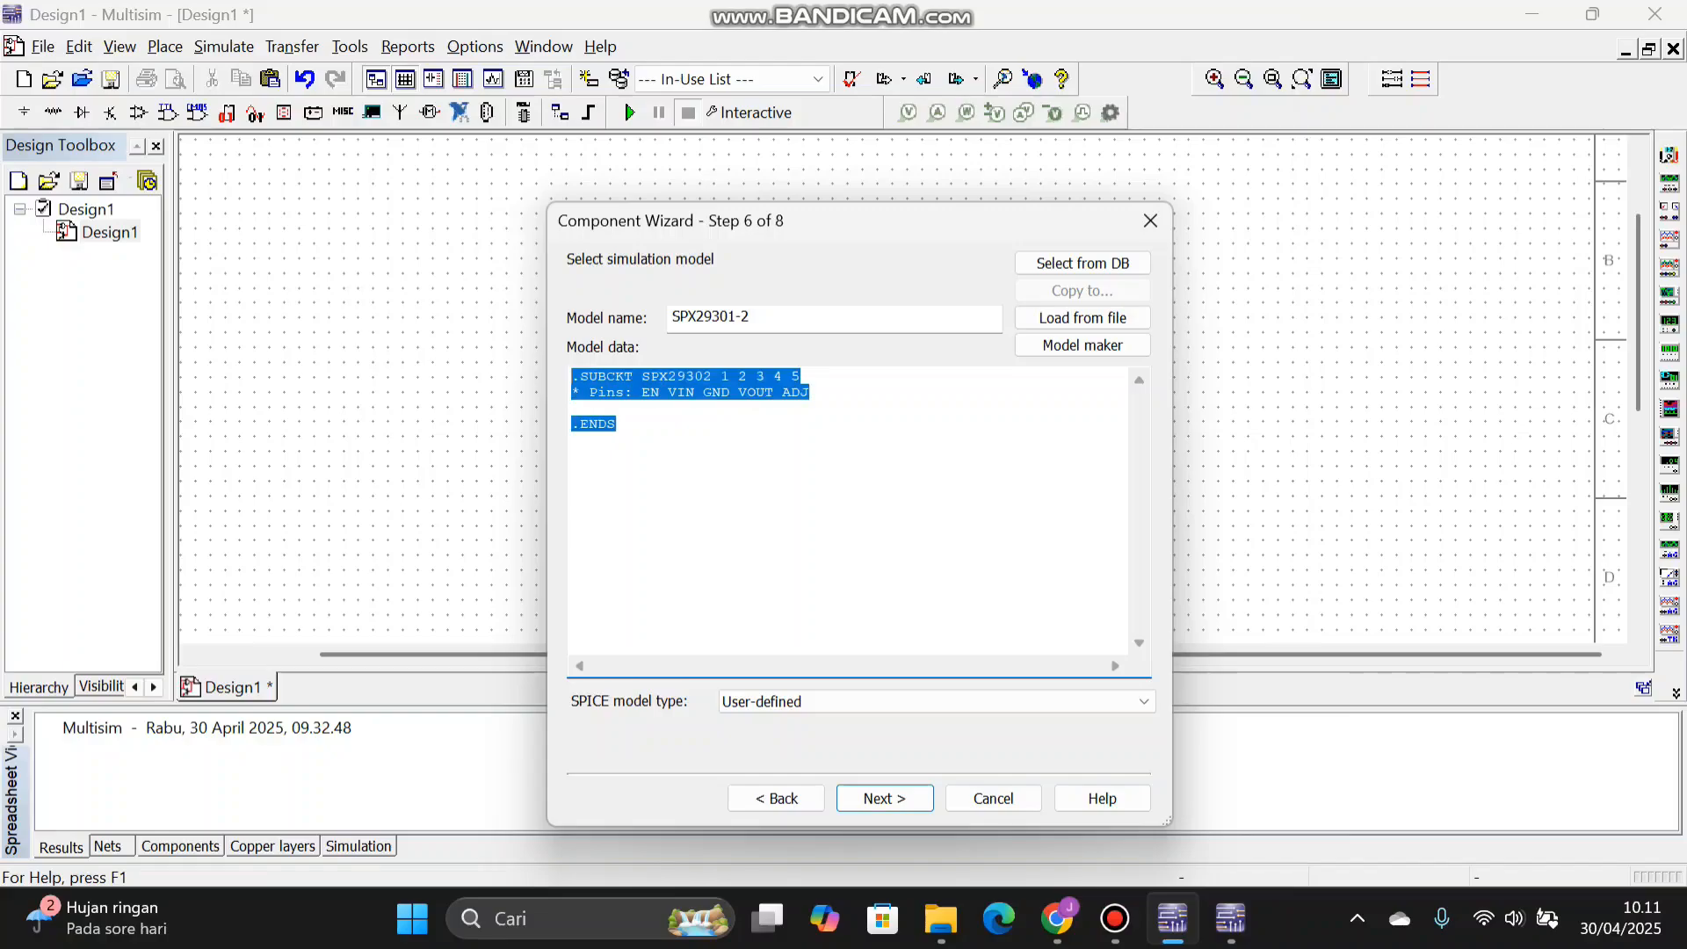
{"action": "key", "text": "Delete"}
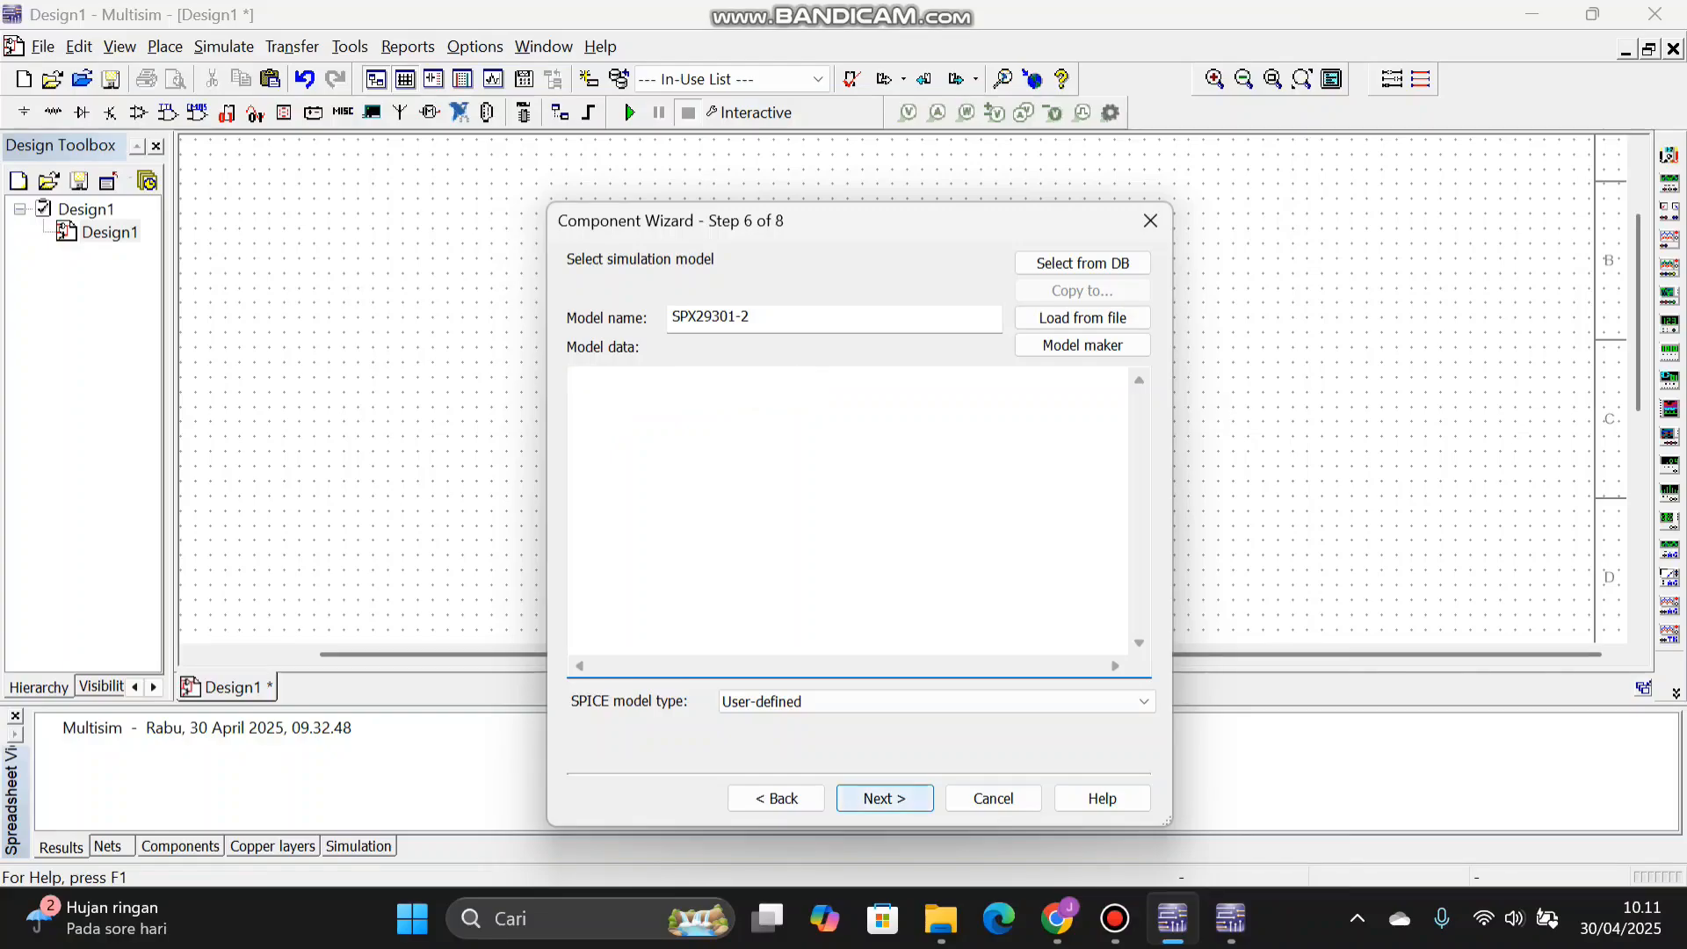
{"action": "key", "text": "ctrl+v"}
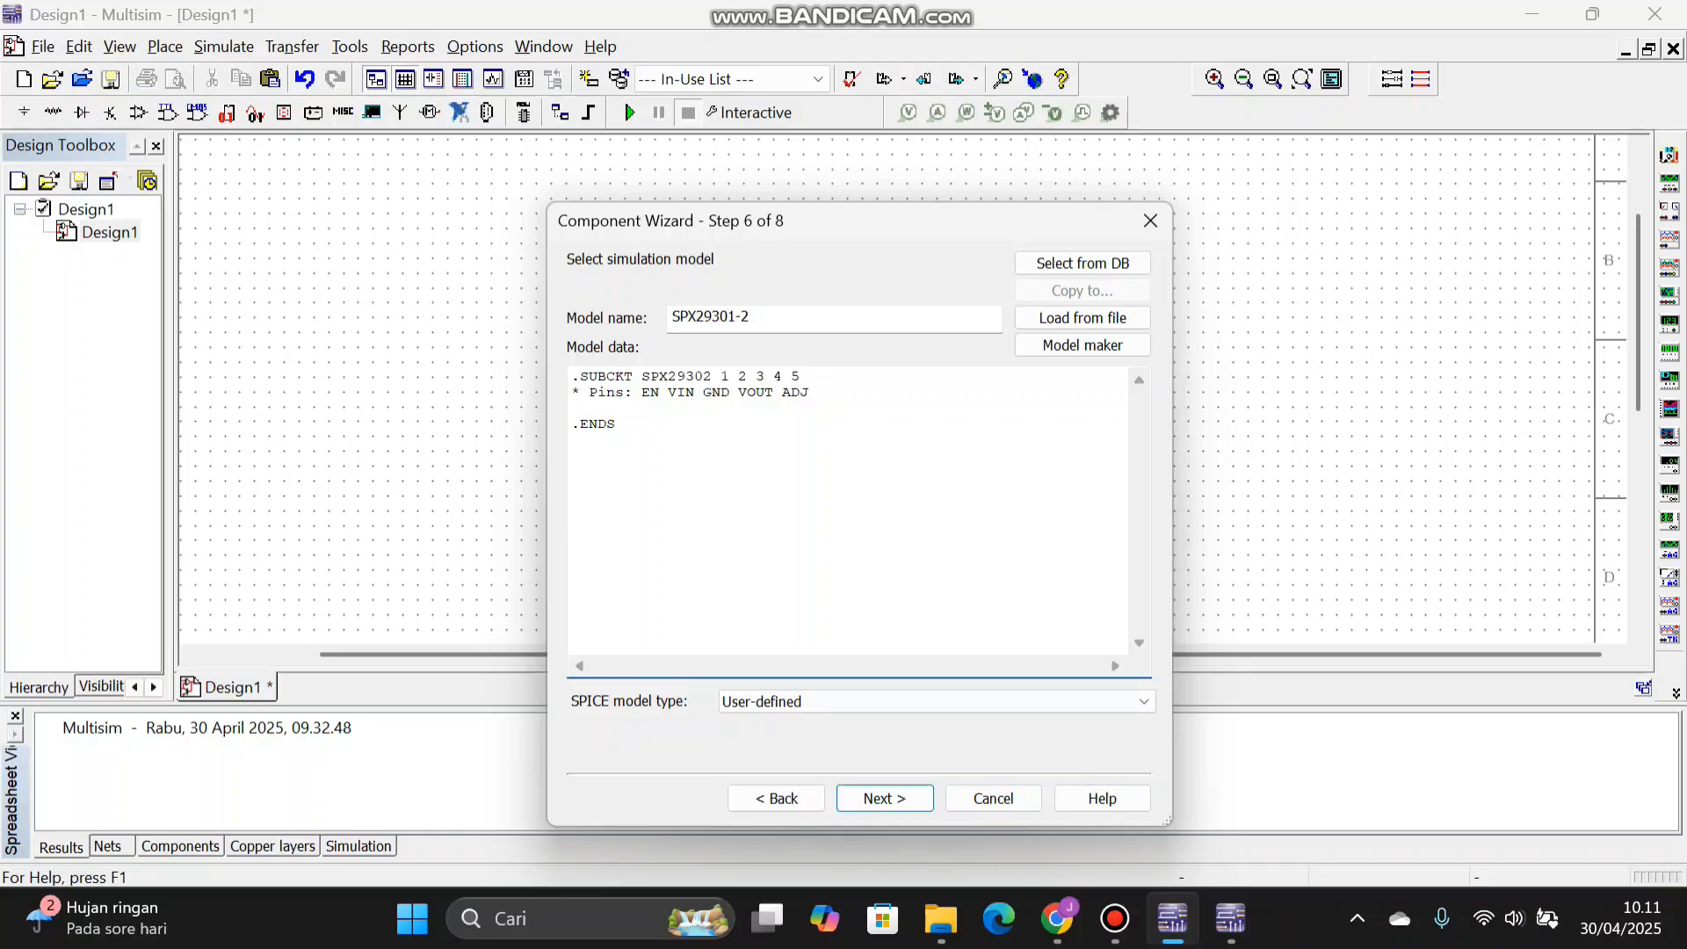
{"action": "left_click", "coordinate": [884, 798]}
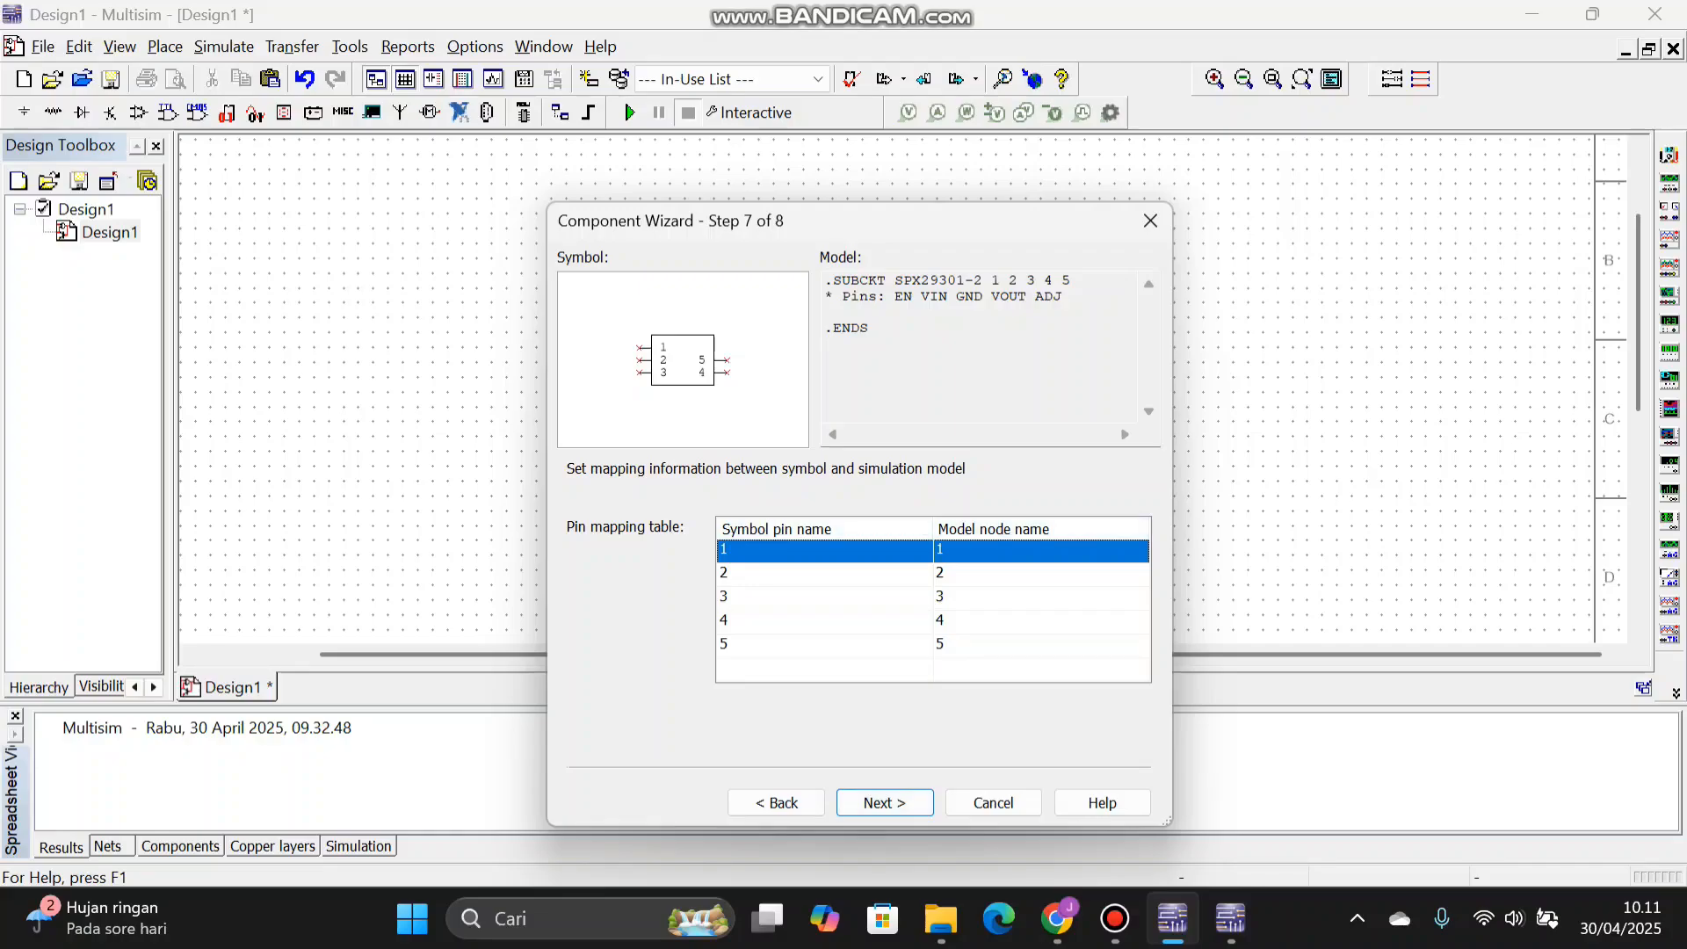
{"action": "left_click", "coordinate": [884, 802]}
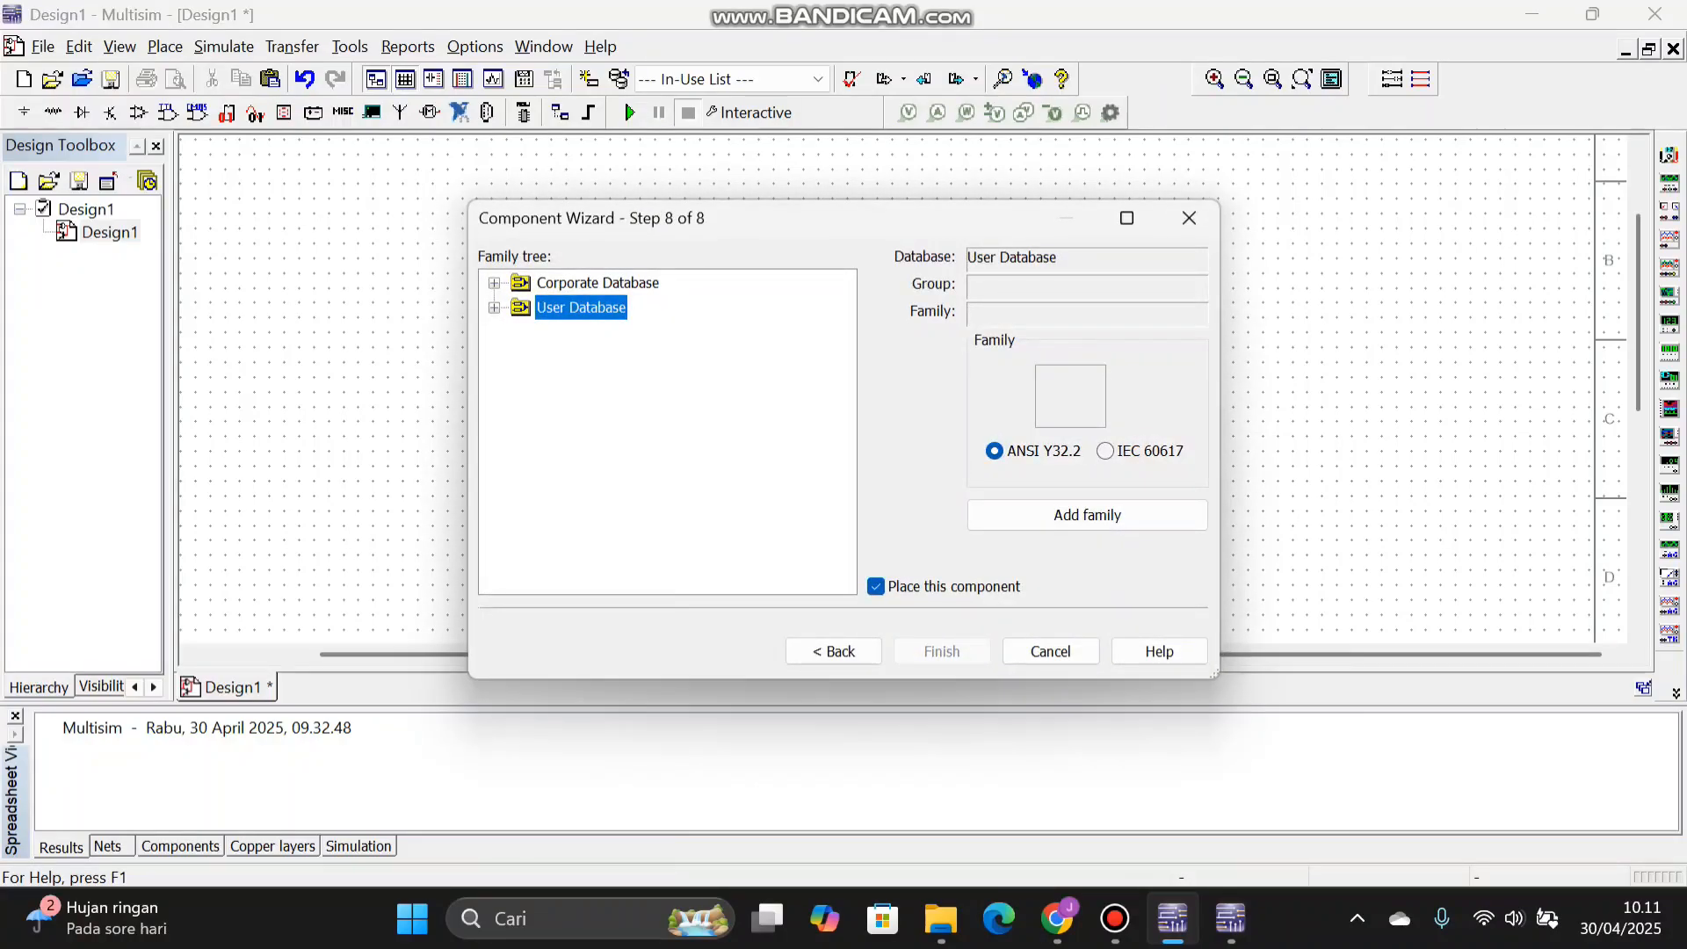
- Add the family Def_3 to the Sources group of the User Database and select it for the component
{"action": "left_click", "coordinate": [1087, 514]}
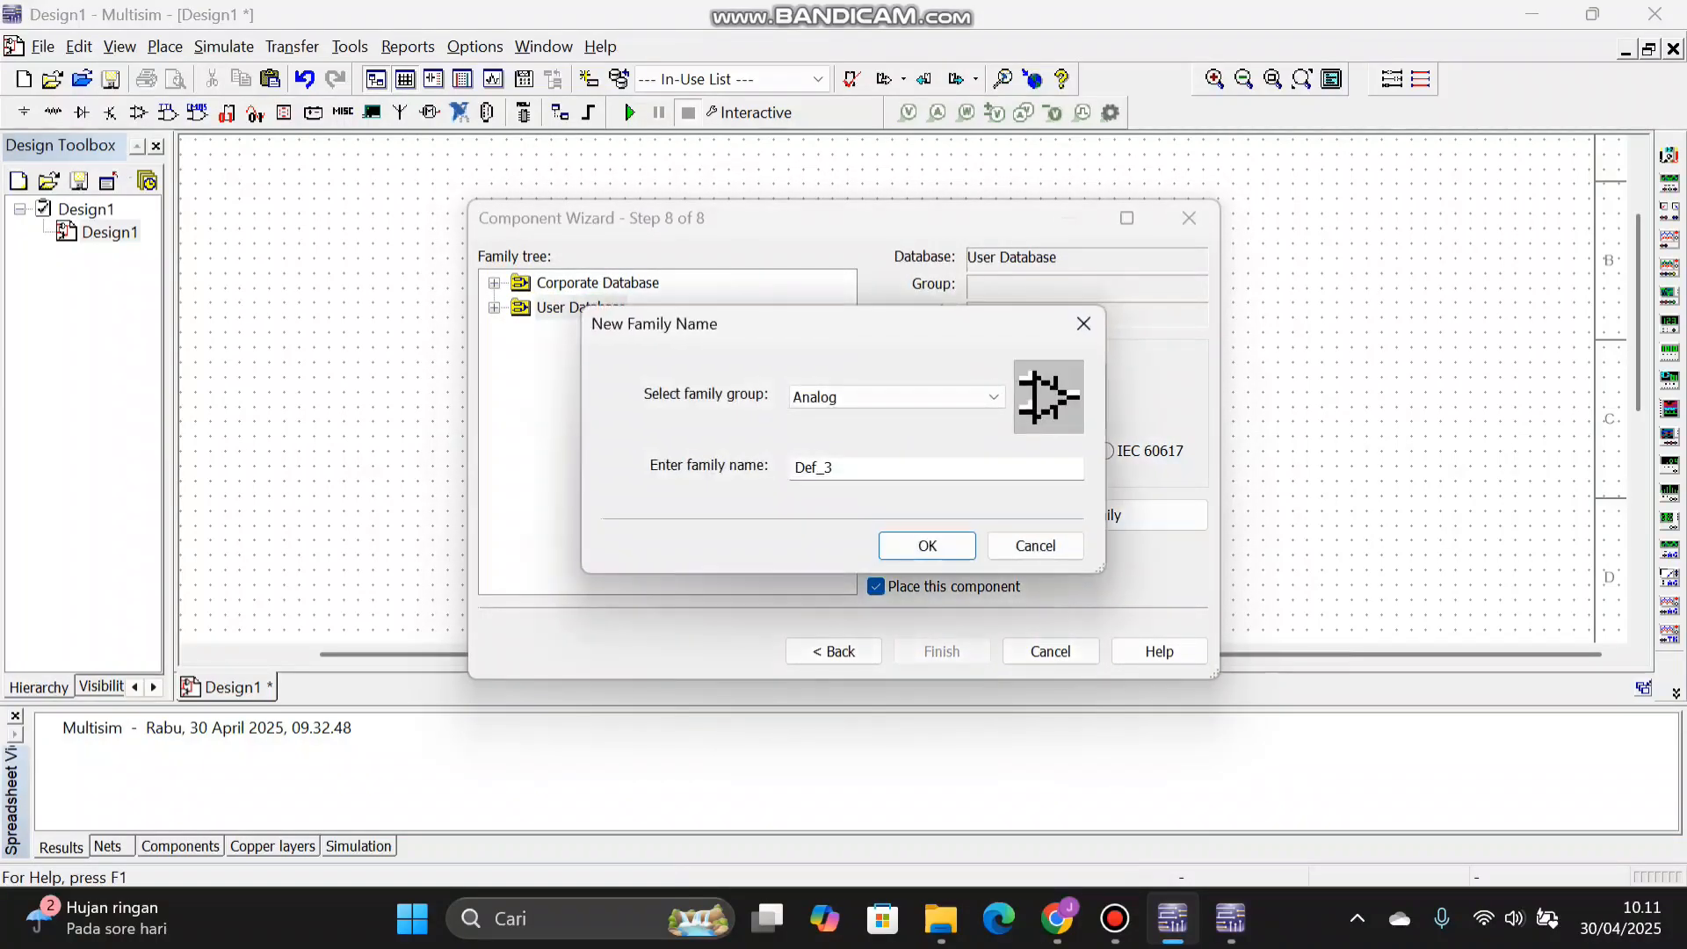
{"action": "left_click", "coordinate": [896, 397]}
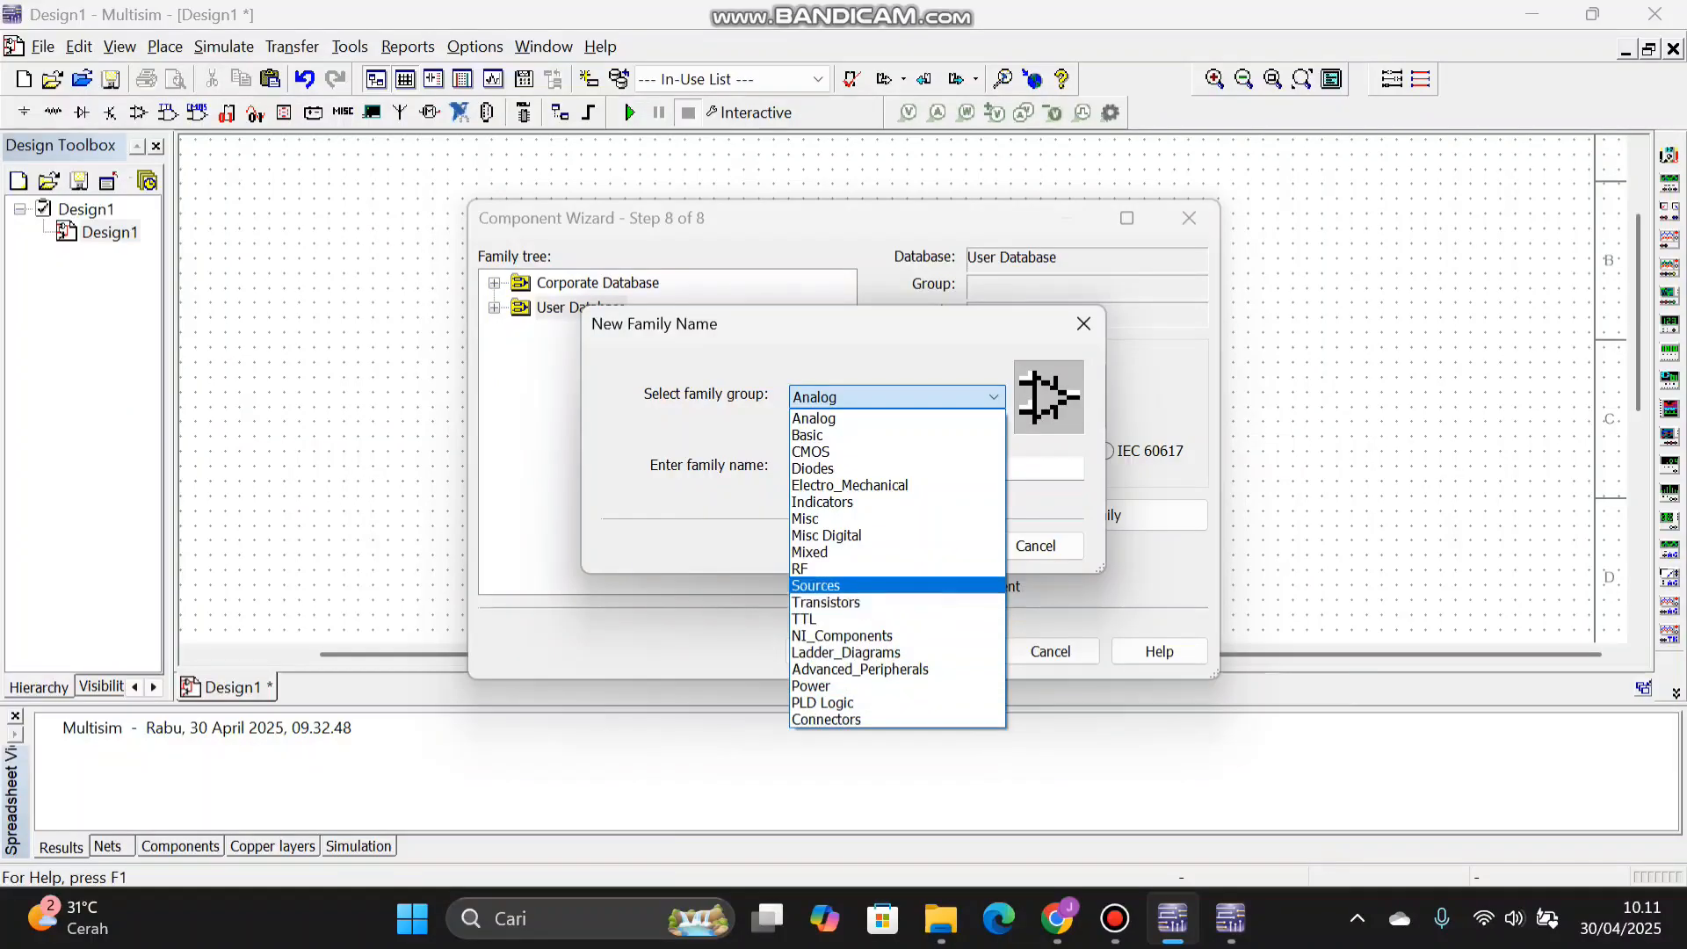
{"action": "key", "text": "Return"}
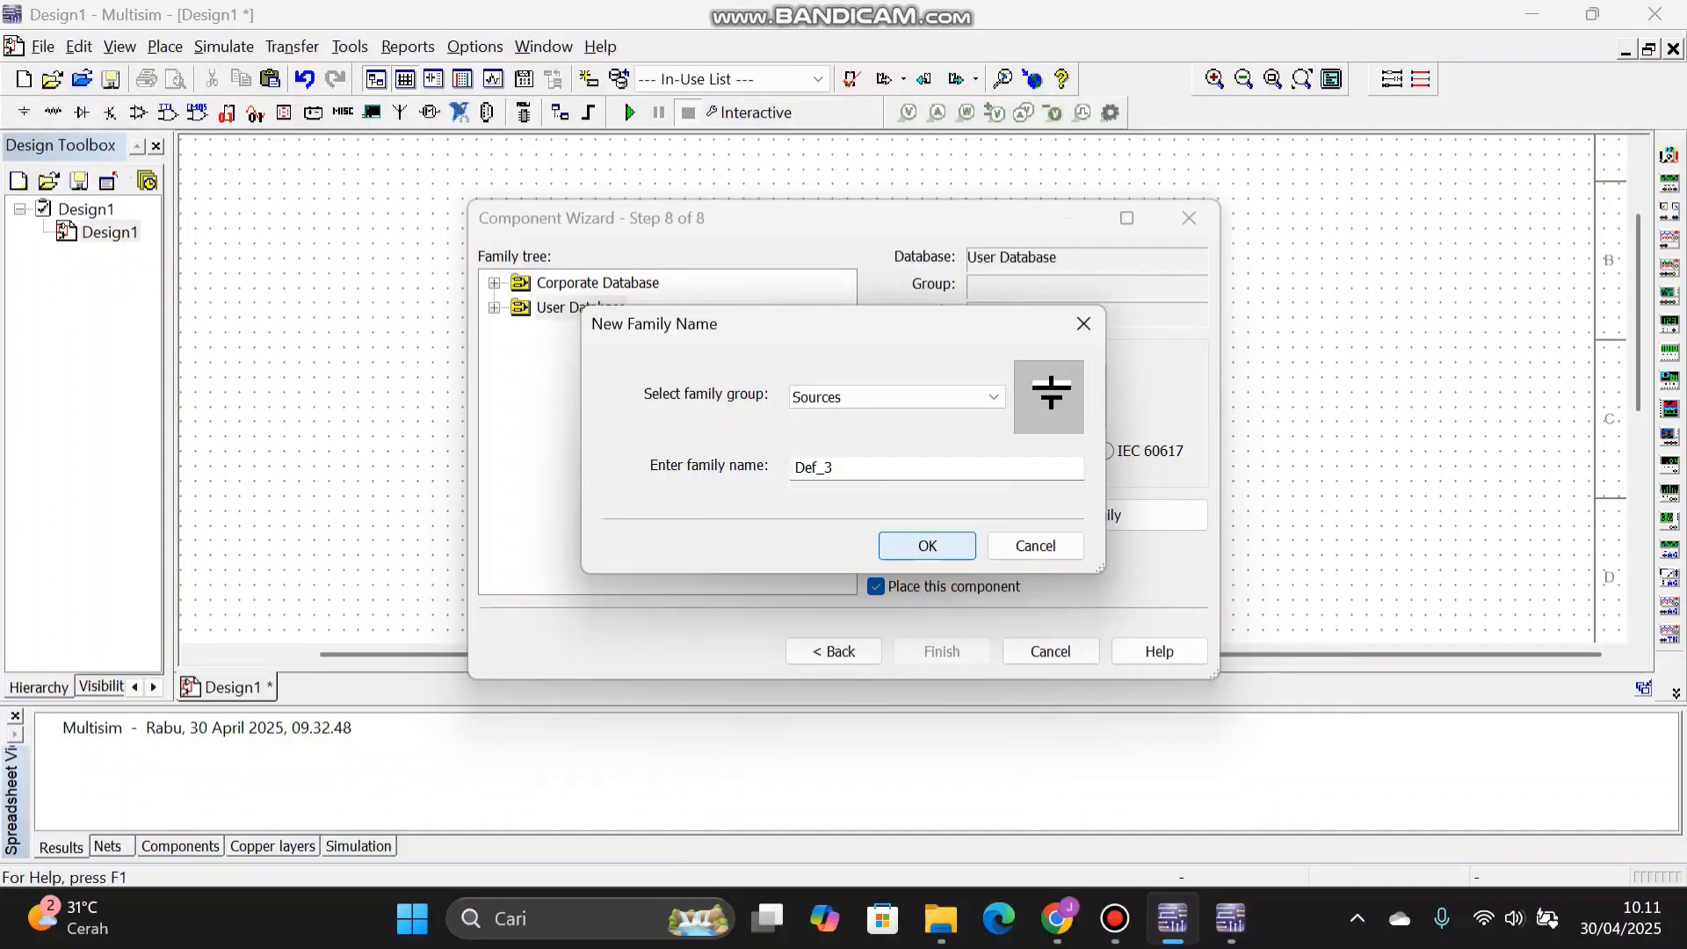
{"action": "left_click", "coordinate": [927, 545]}
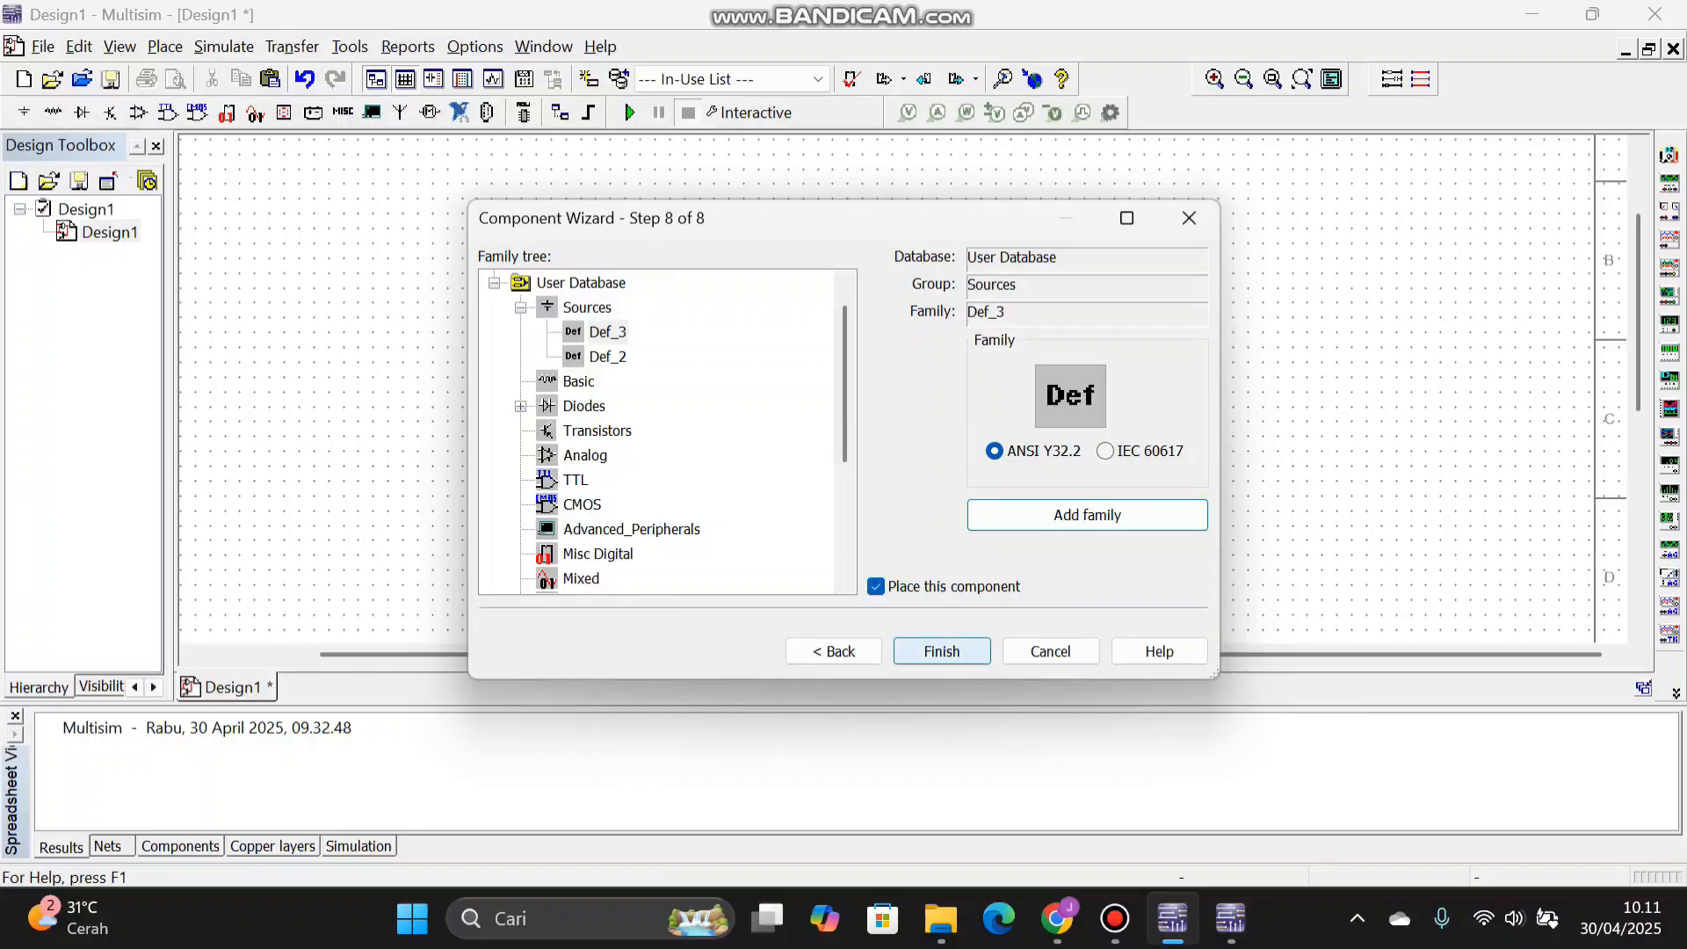
{"action": "left_click", "coordinate": [607, 357]}
{"action": "left_click", "coordinate": [607, 333]}
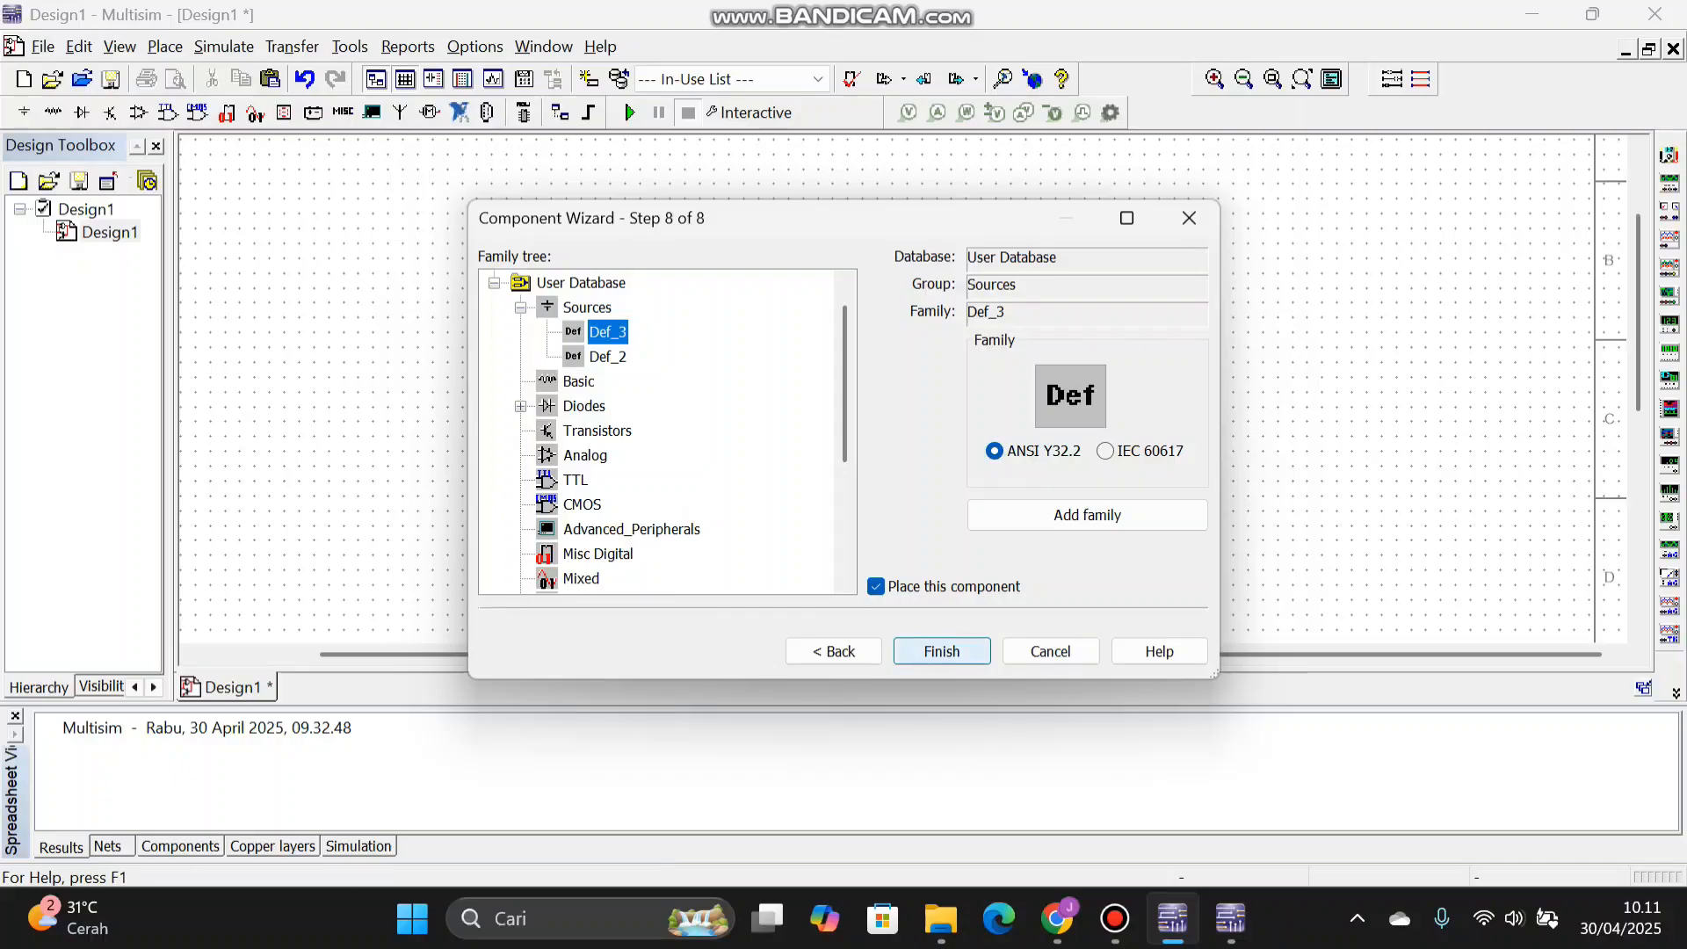
- Finish the component, overwriting the existing SPX29301-2 model, and place it in the middle of the schematic
{"action": "left_click", "coordinate": [941, 651]}
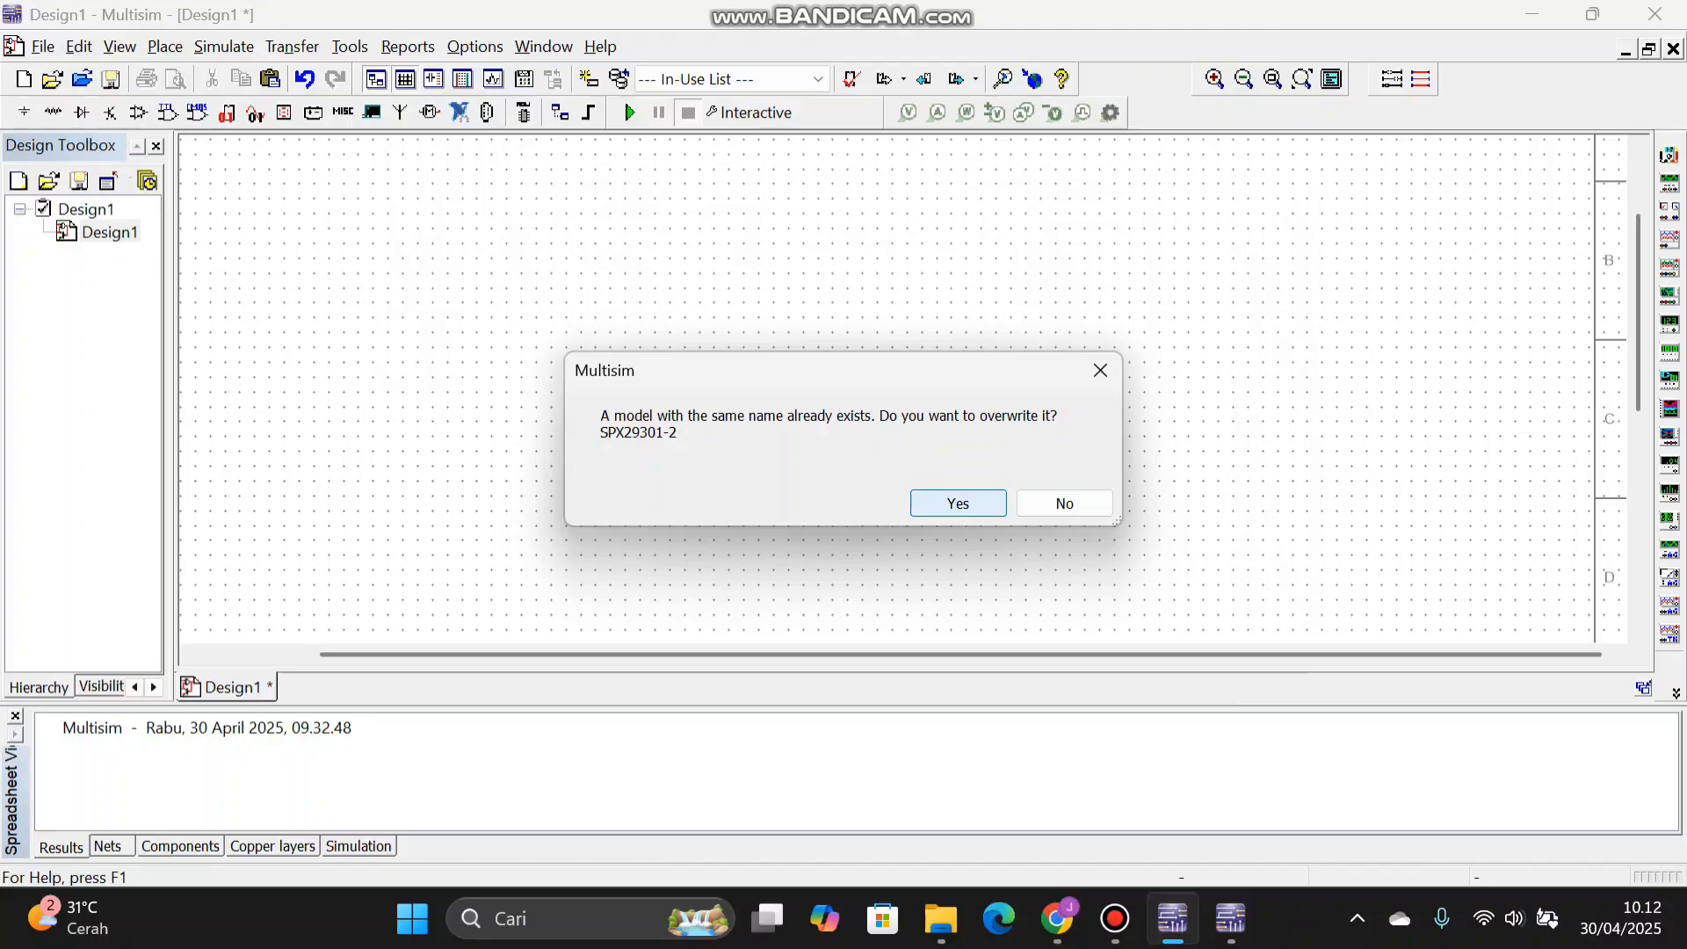
{"action": "left_click", "coordinate": [958, 503]}
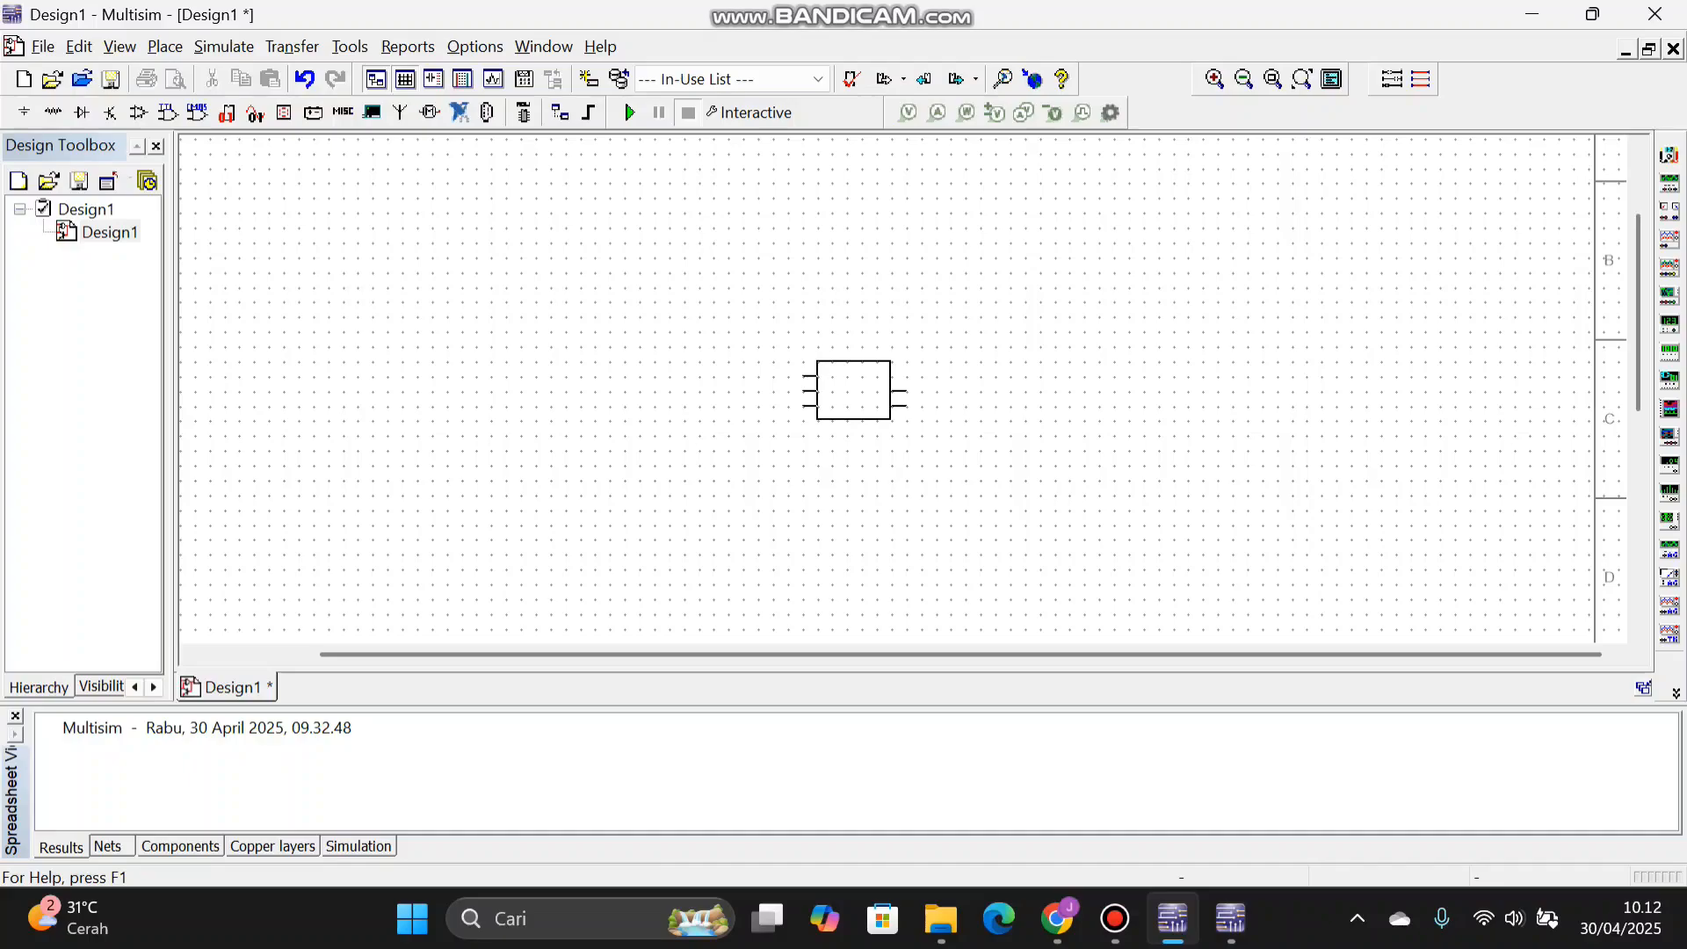
{"action": "left_click", "coordinate": [864, 369]}
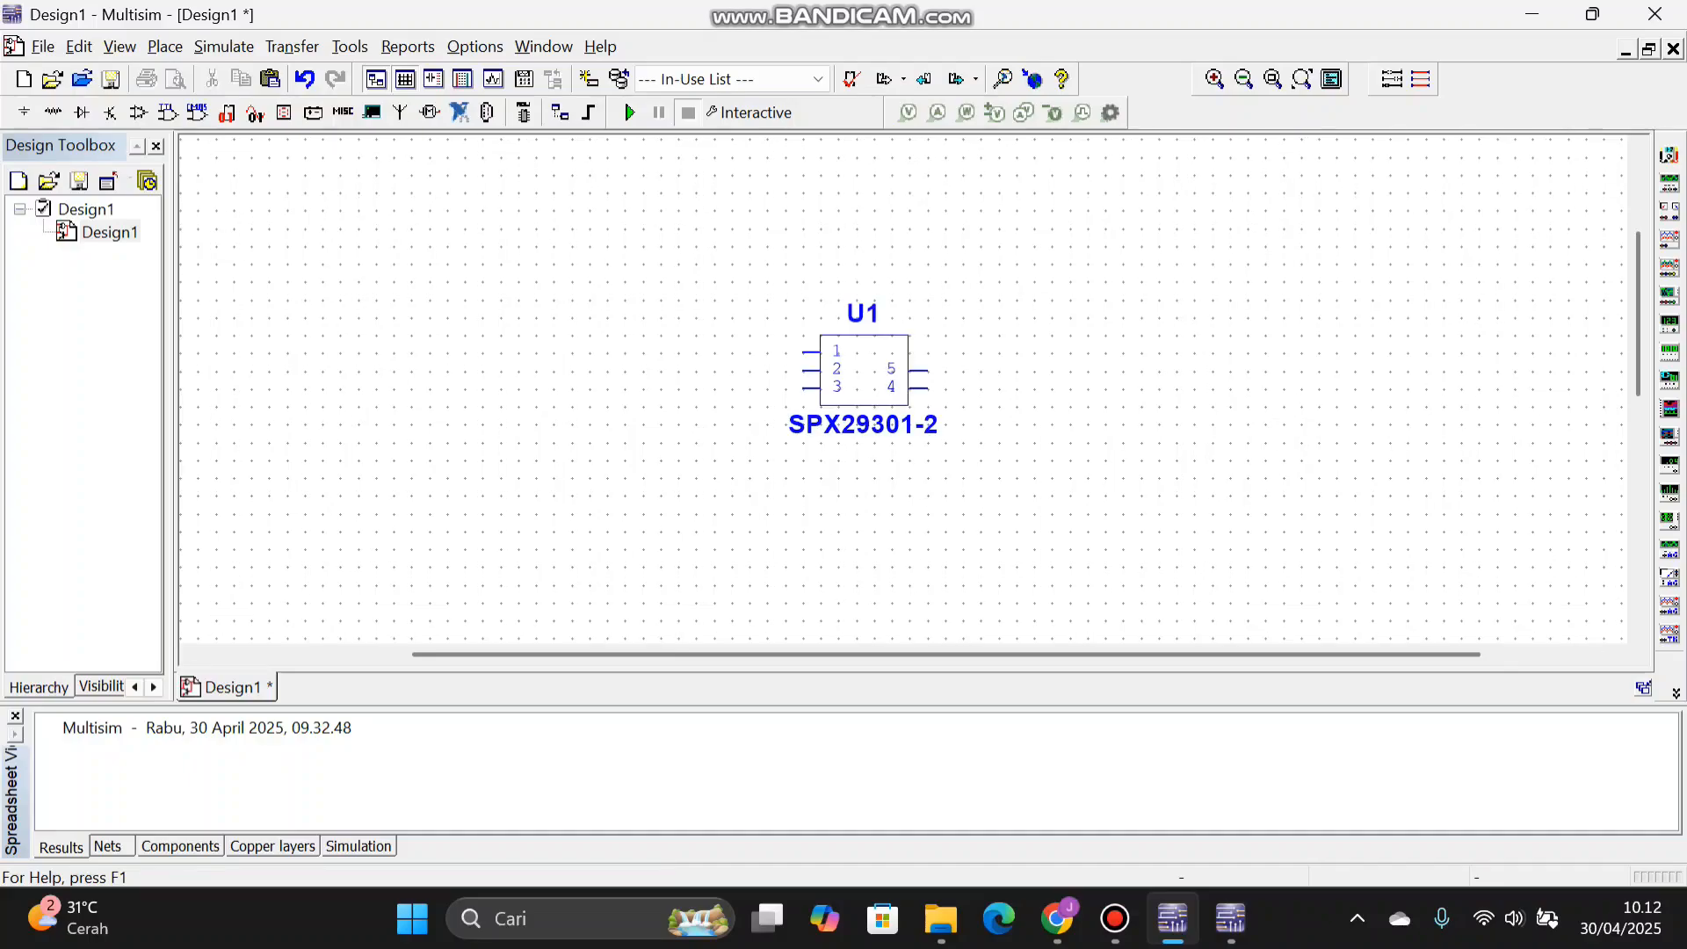